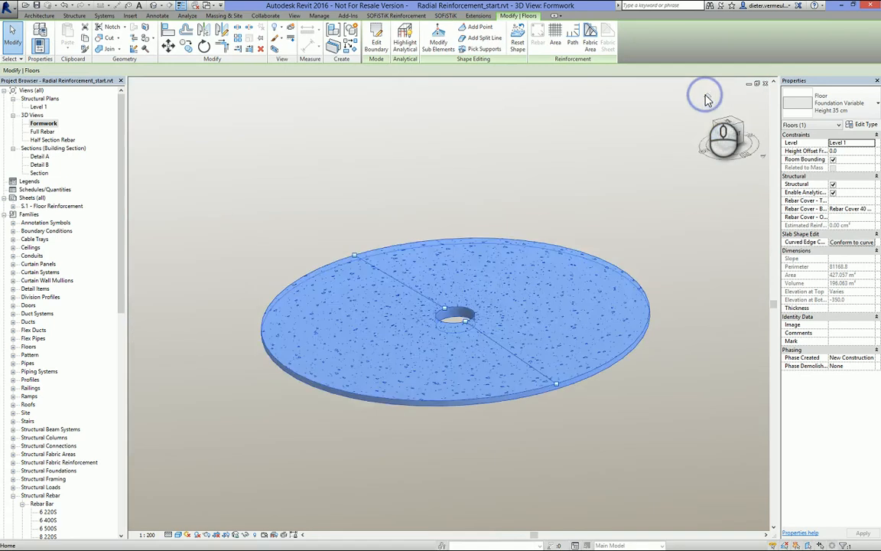
Step: In the Full Rebar 3D view, clear the floor selection, then launch Dynamo 0.9 with the recent Radial Reinforcement Bottom_demo graph
double_click(47, 133)
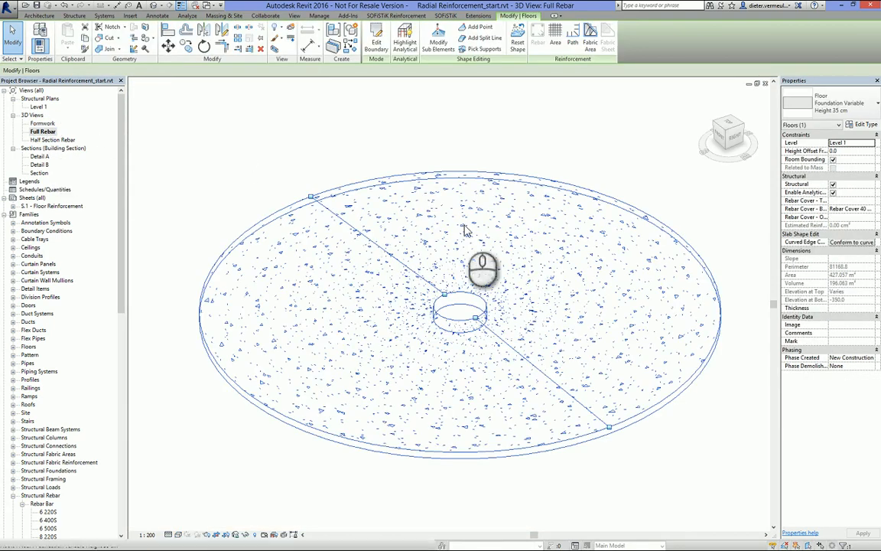
left_click(669, 496)
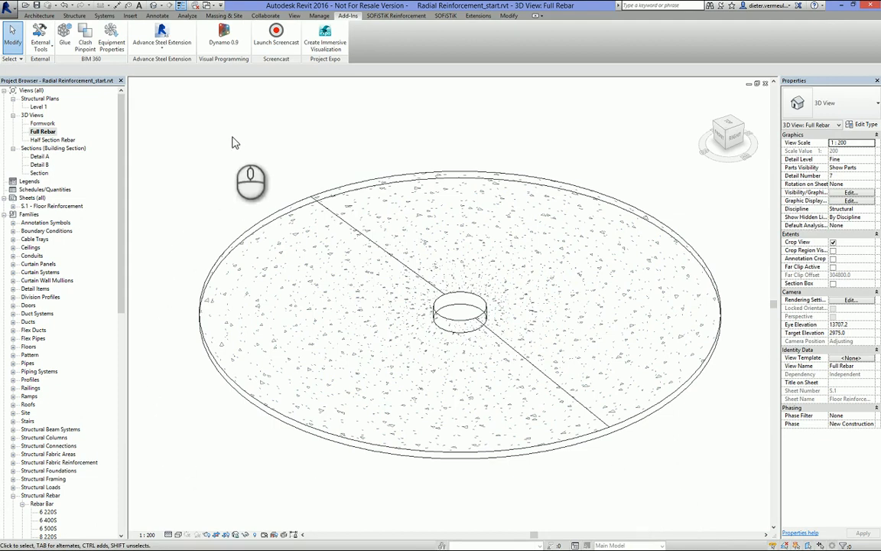
left_click(224, 39)
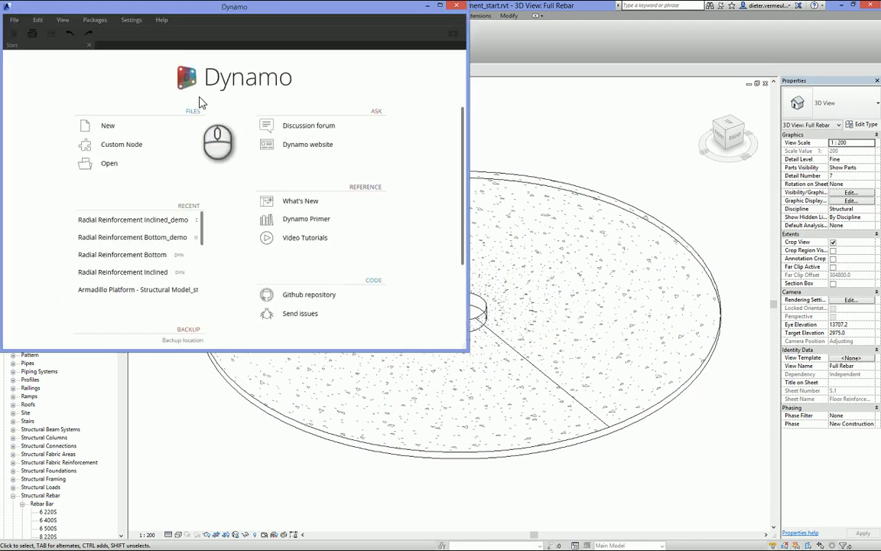
left_click(120, 242)
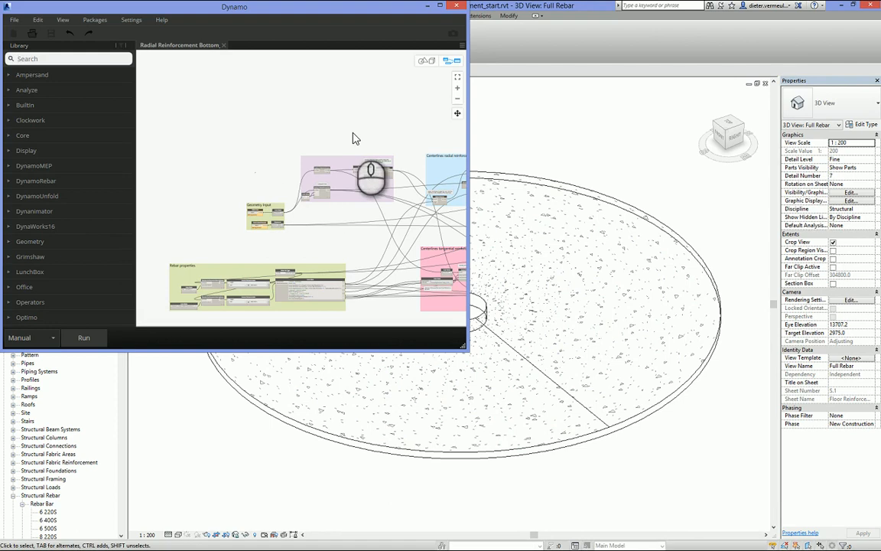
left_click(440, 9)
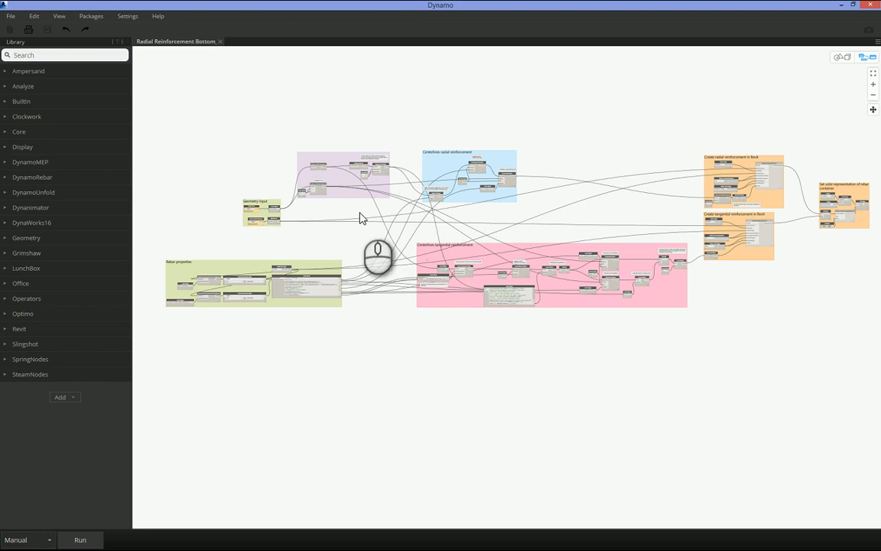
Step: Examine the graph's node groups, from discretization and reinforcement centerlines to rebar creation in Revit and the solid representation
scroll(344, 156, "up", 5)
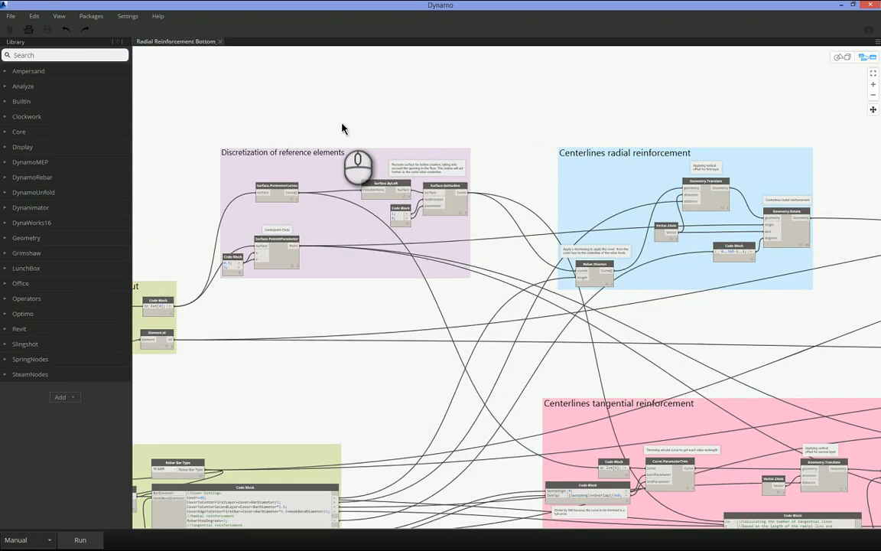
middle_click_drag(703, 122, 570, 91)
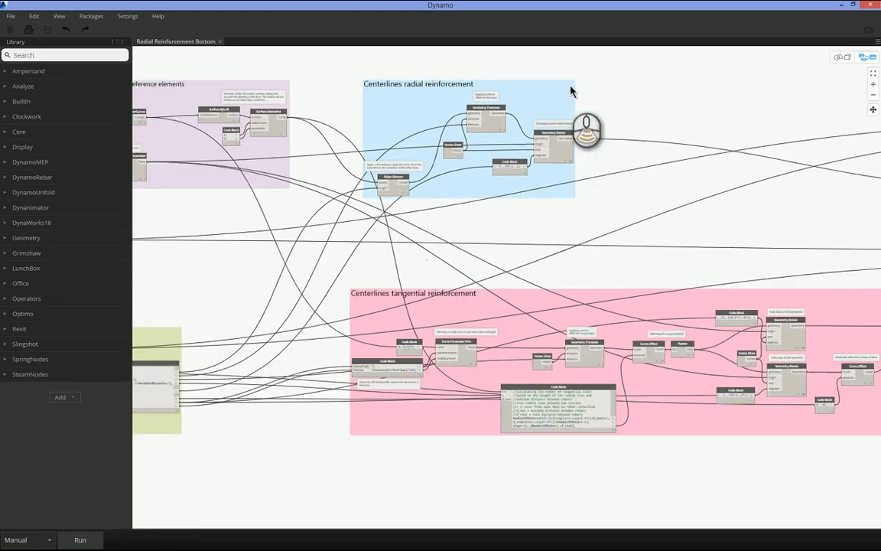
scroll(570, 91, "down", 3)
middle_click_drag(687, 134, 293, 148)
scroll(583, 134, "up", 3)
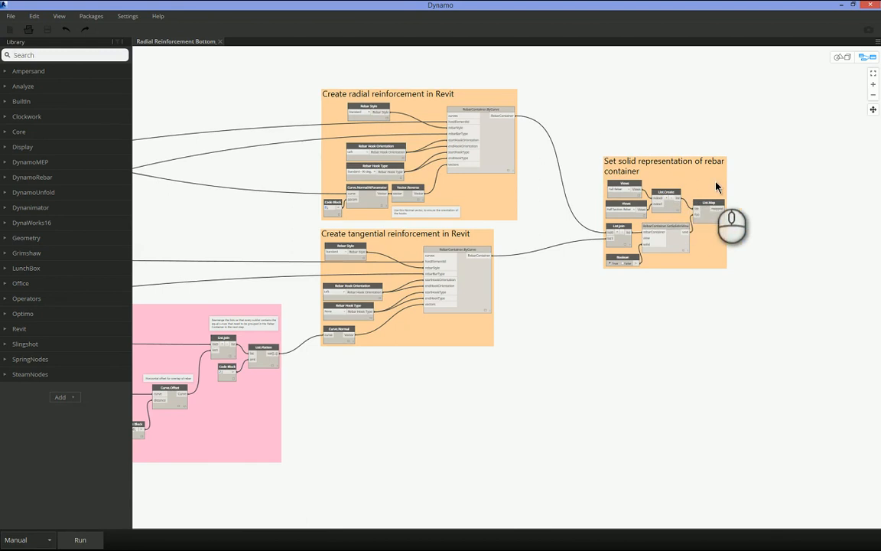
left_click(596, 115)
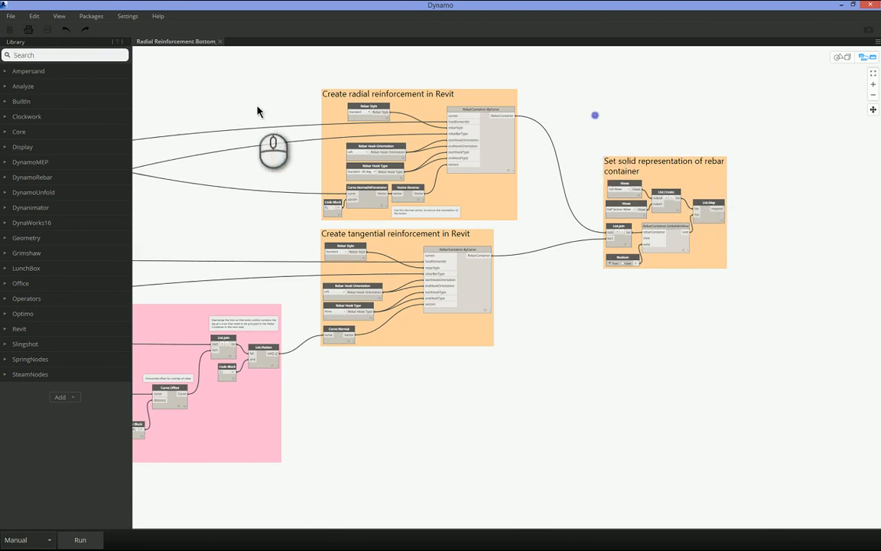
scroll(245, 114, "down", 5)
middle_click_drag(234, 114, 650, 194)
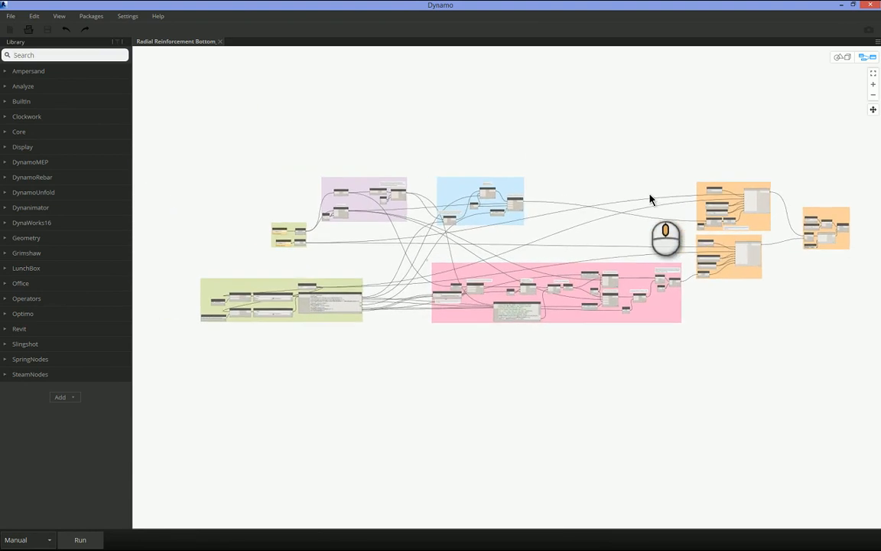
Step: Assign the circular floor as geometry input, picking its face for Select Face and the floor itself for Select Model Element
scroll(272, 252, "up", 8)
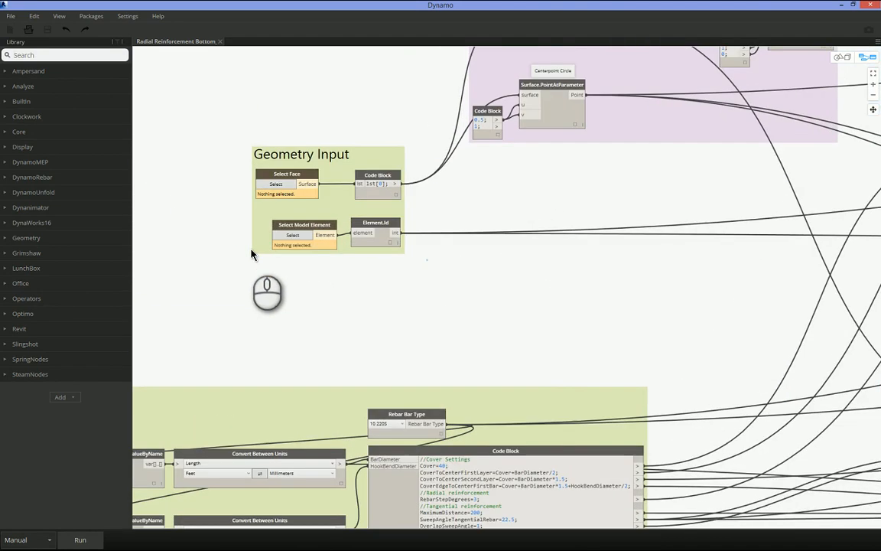
left_click(855, 5)
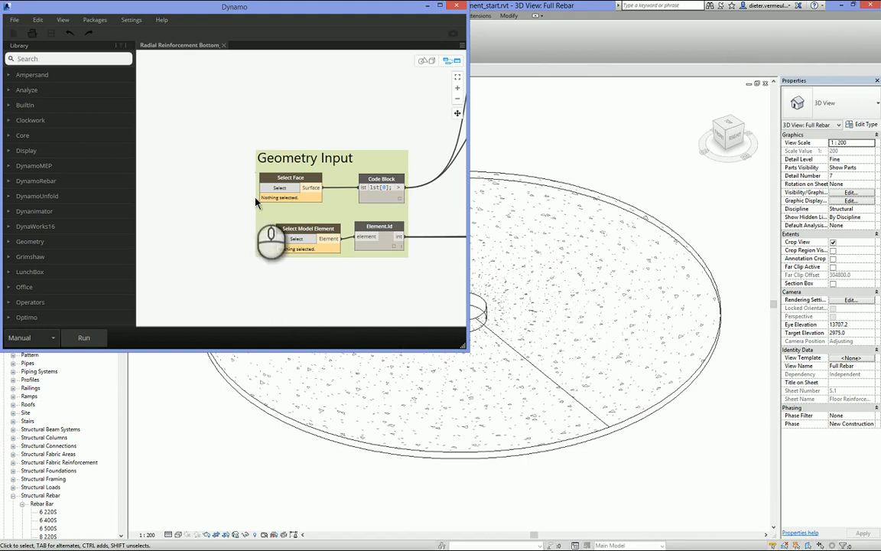
left_click(283, 190)
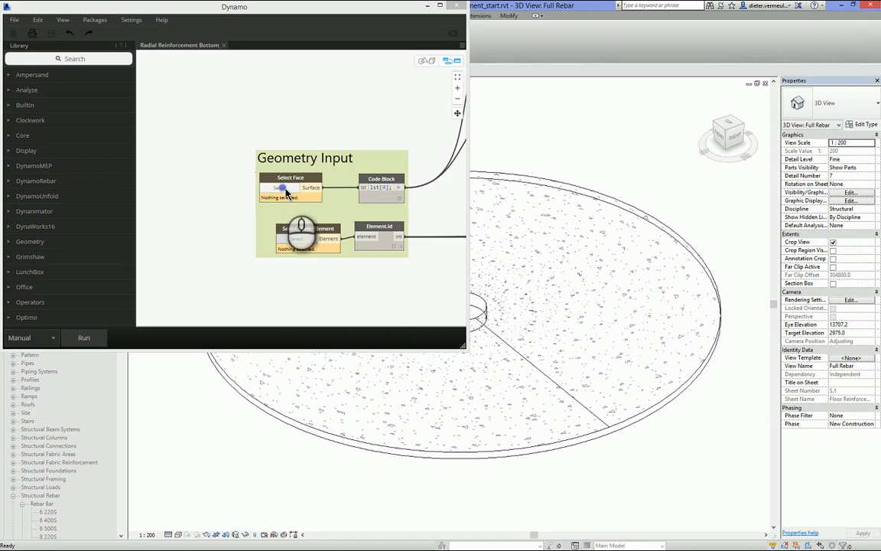
left_click(675, 400)
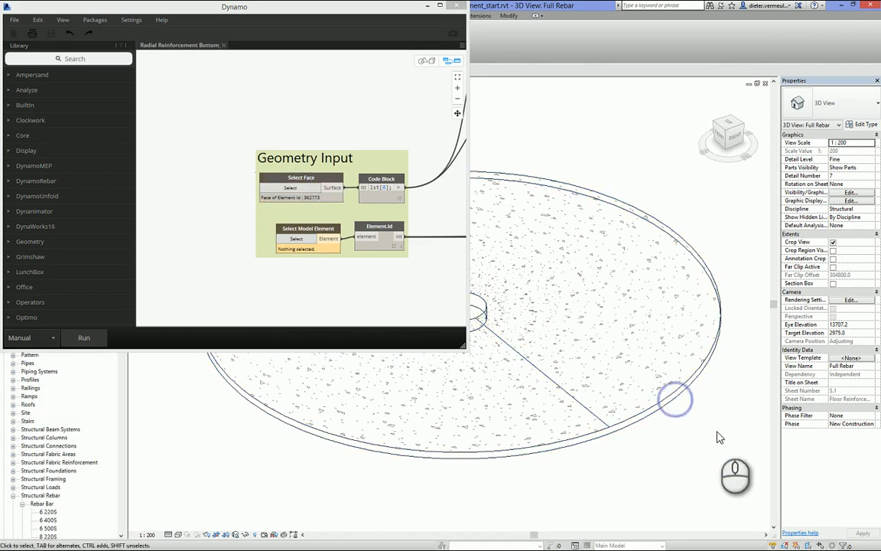
left_click(297, 241)
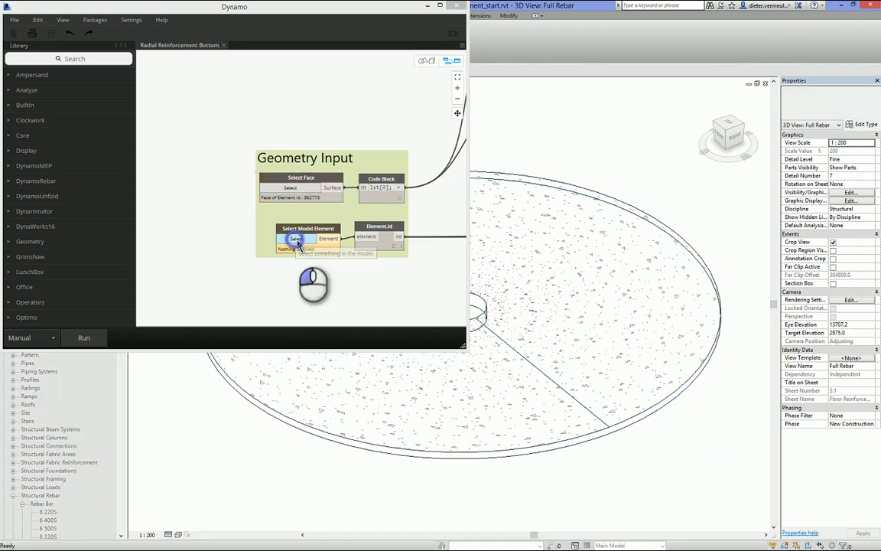
left_click(560, 293)
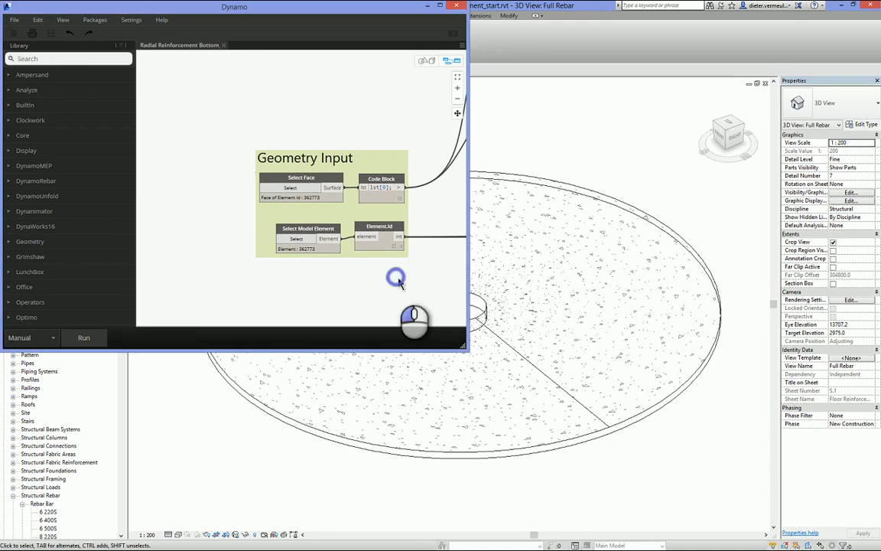
Step: Set the Rebar Bar Type in the Rebar properties group to 18 500S
scroll(381, 117, "down", 3)
middle_click_drag(380, 117, 345, 96)
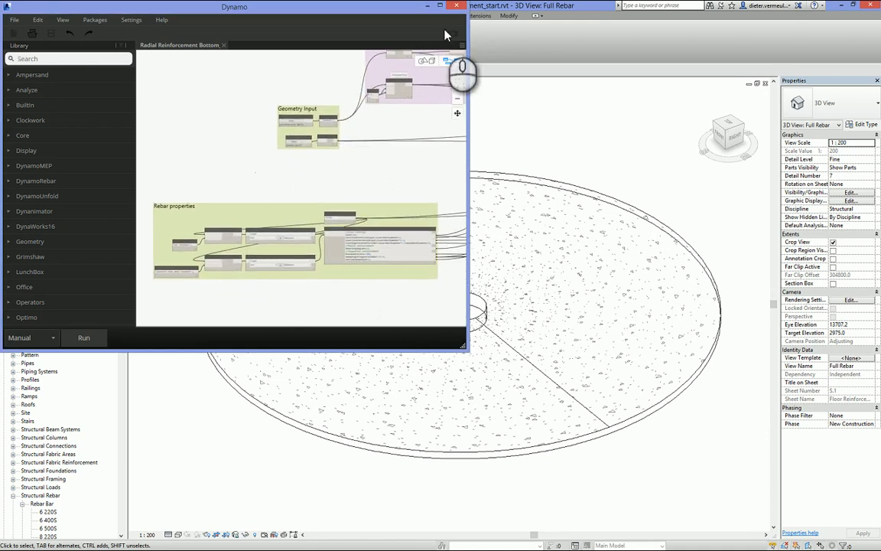
left_click(441, 7)
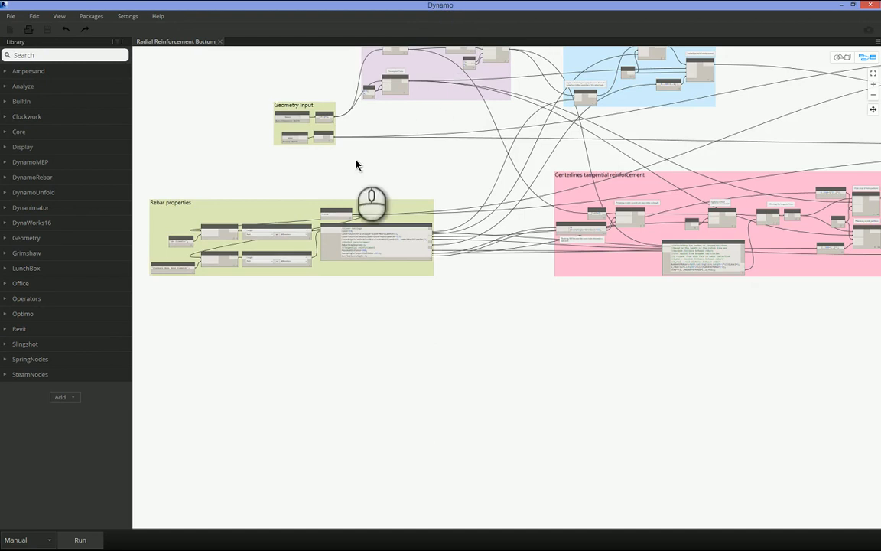
scroll(258, 307, "up", 3)
middle_click_drag(258, 306, 433, 390)
scroll(483, 375, "up", 2)
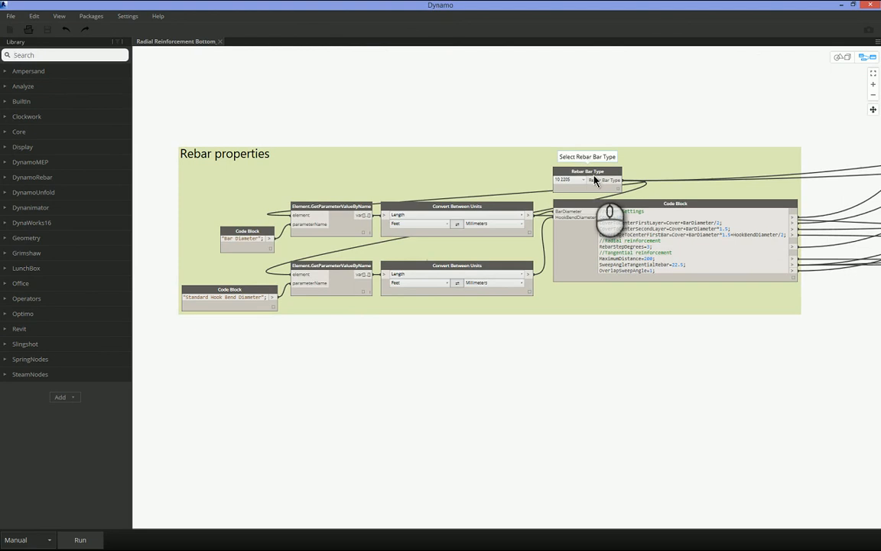
left_click(570, 179)
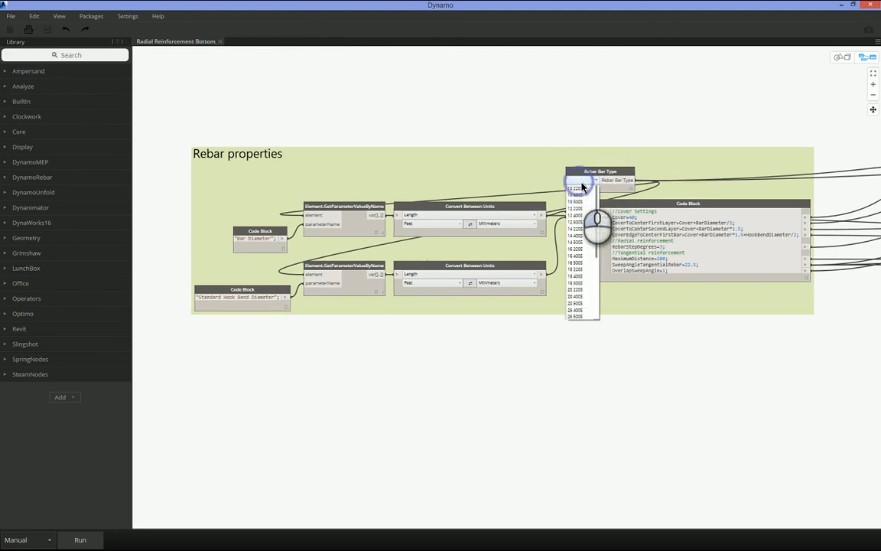
left_click(579, 283)
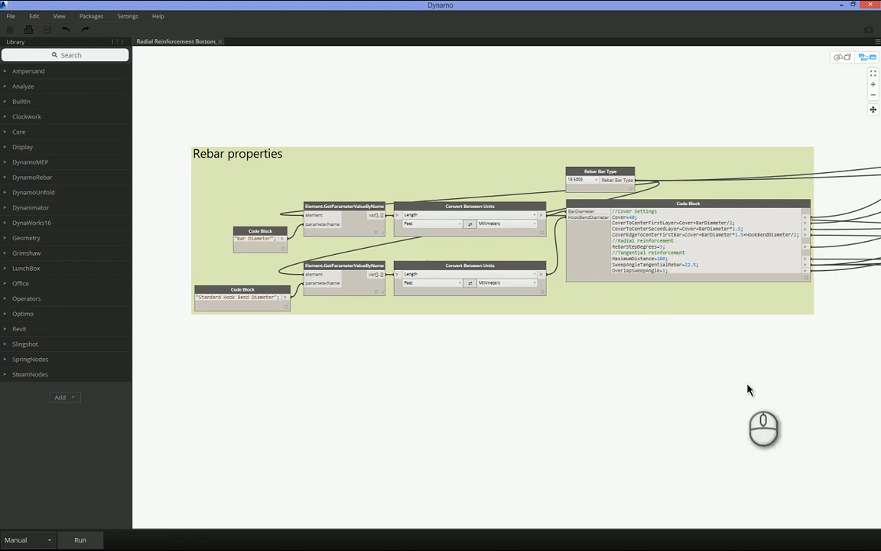
left_click(802, 335)
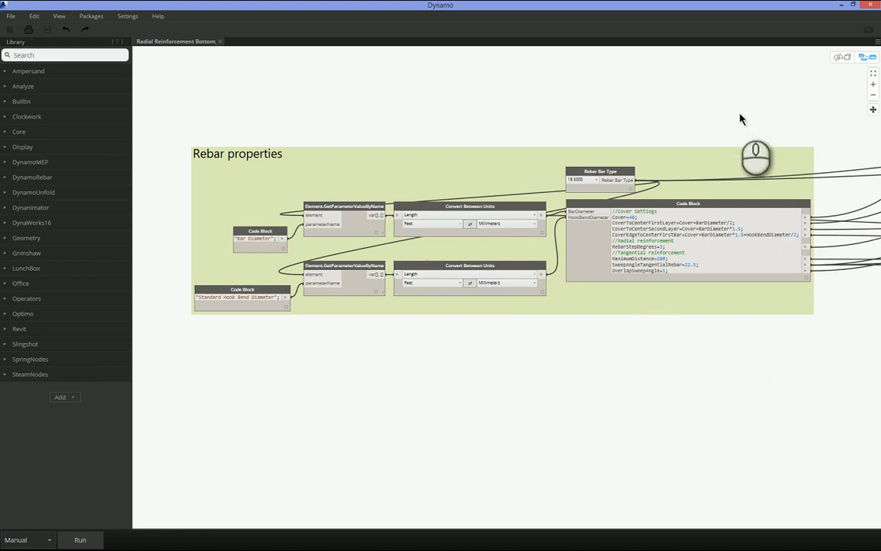
Step: Run the graph with the Discretization of reference elements group in view
scroll(740, 119, "down", 4)
middle_click_drag(761, 82, 473, 334)
scroll(451, 289, "up", 5)
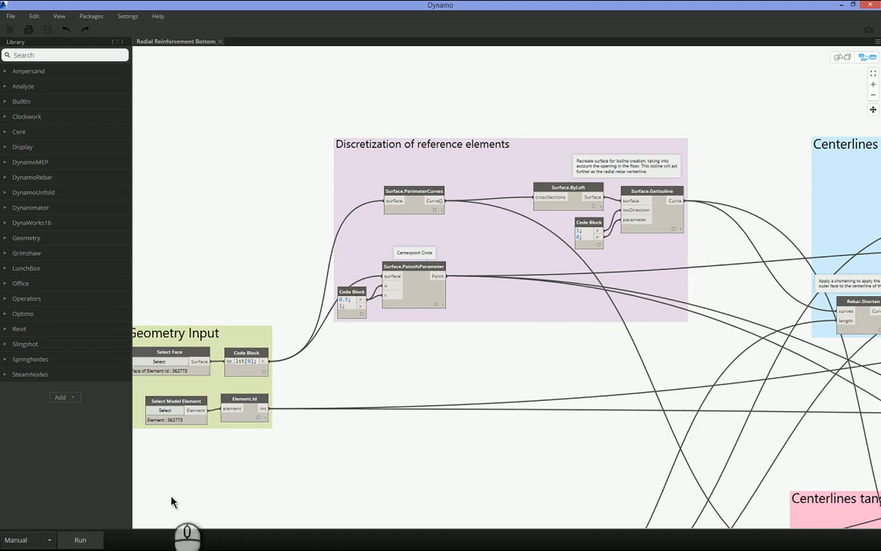
left_click(81, 540)
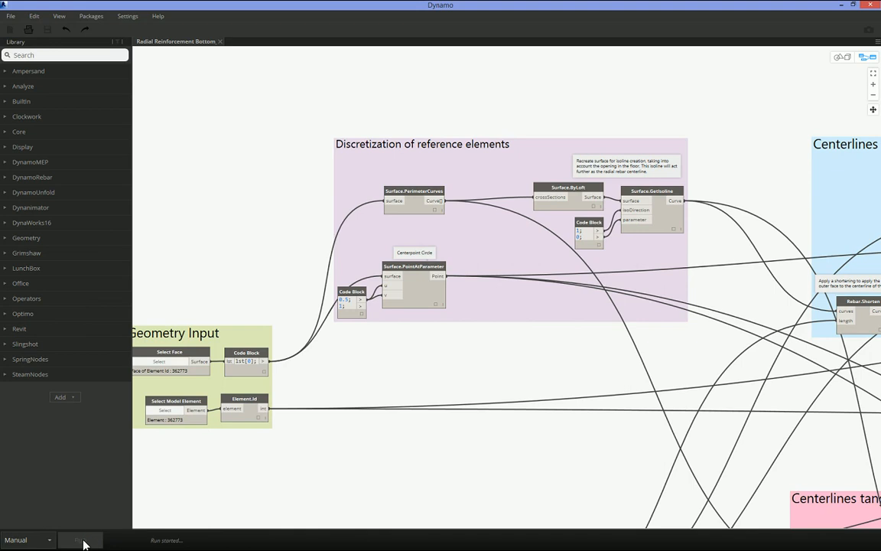
Step: Inspect the outputs of the lst[0] Code Block, Surface.PerimeterCurves and Surface.PointAtParameter nodes
left_click(247, 373)
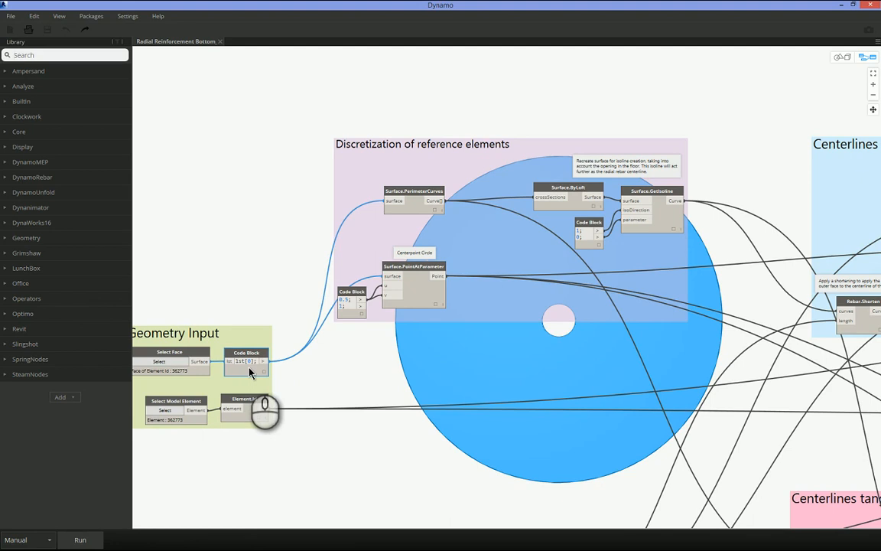
left_click(249, 372)
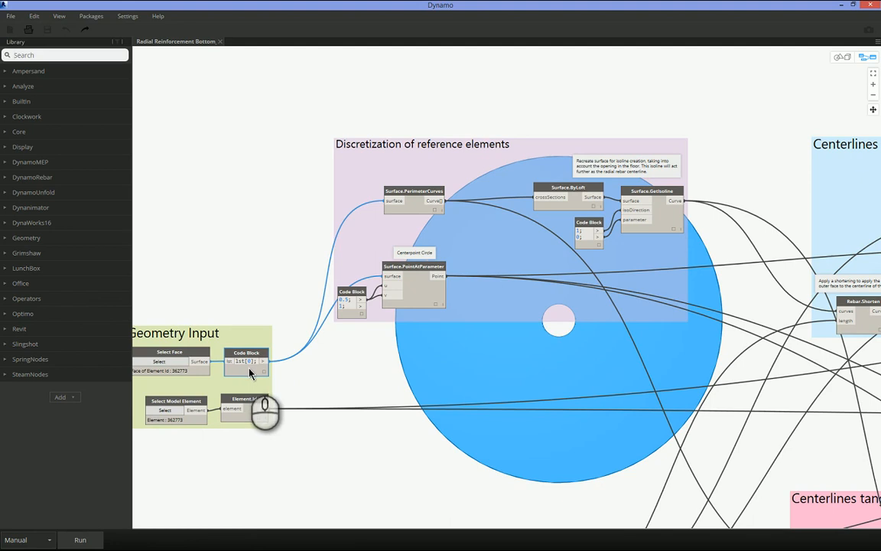
left_click(431, 208)
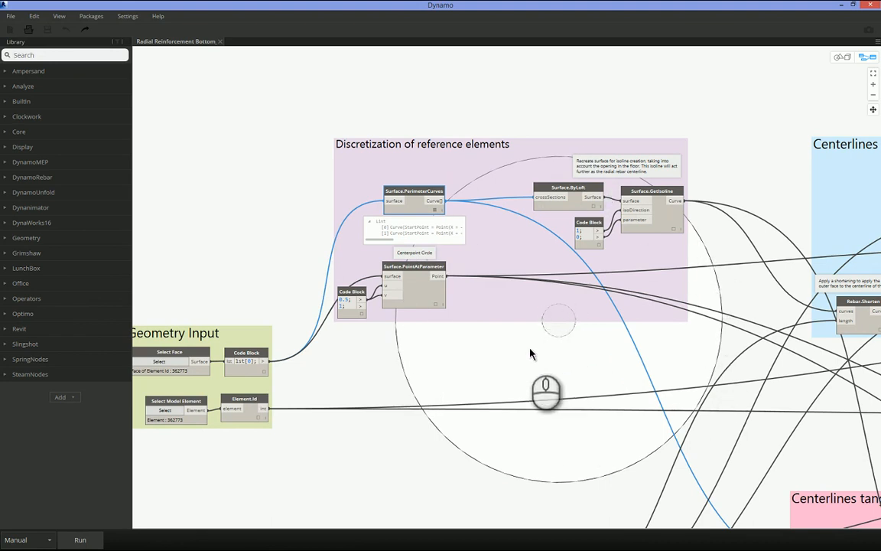
left_click(351, 380)
left_click(424, 297)
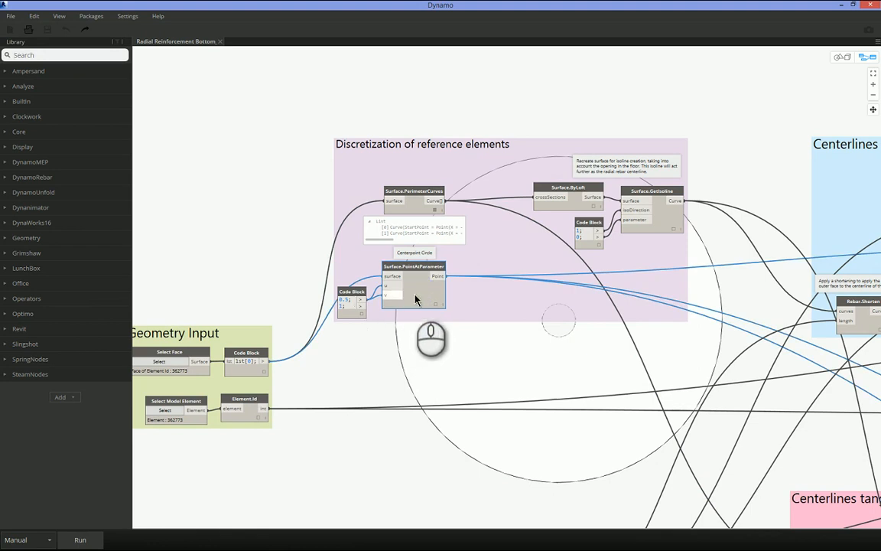
right_click(421, 295)
left_click(454, 354)
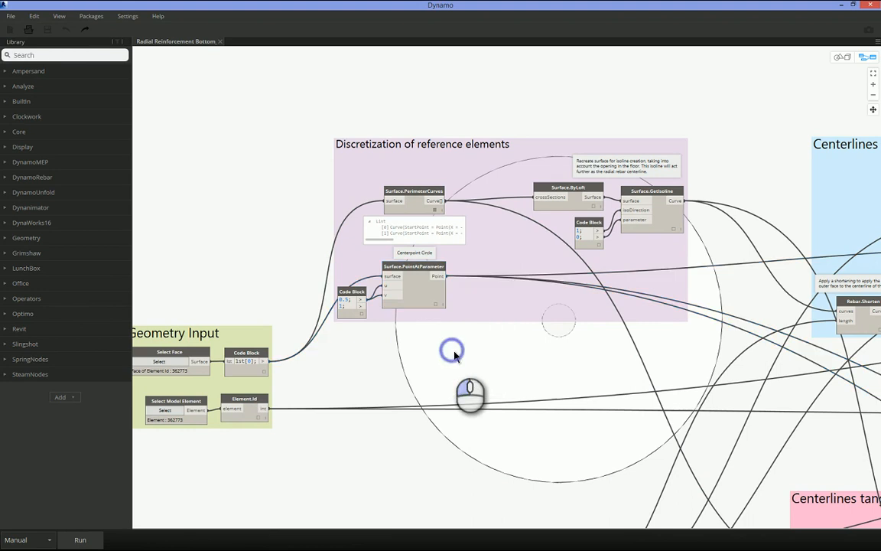
Step: Turn off the geometry preview of the lst[0] Code Block in the Geometry Input group
left_click(248, 373)
right_click(249, 374)
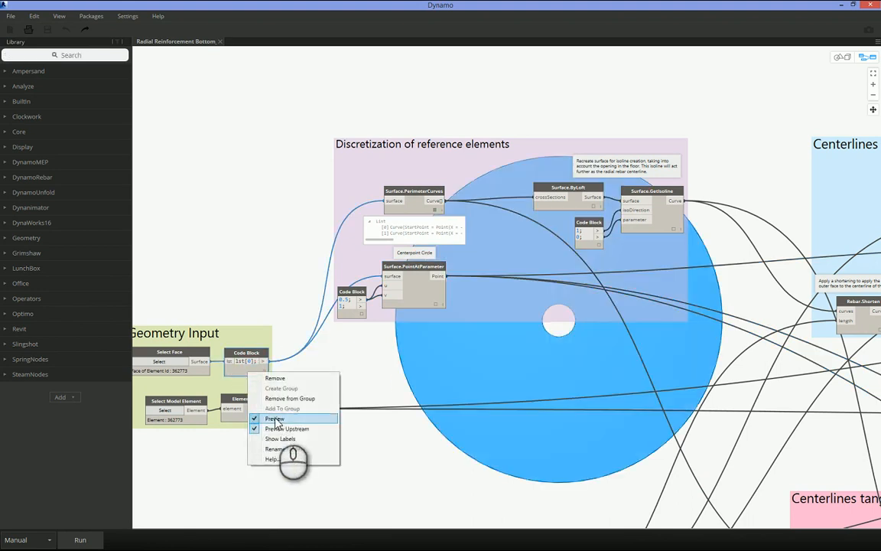
left_click(272, 418)
Step: Turn on the geometry previews of the Surface.PointAtParameter and Surface.PerimeterCurves nodes
right_click(422, 294)
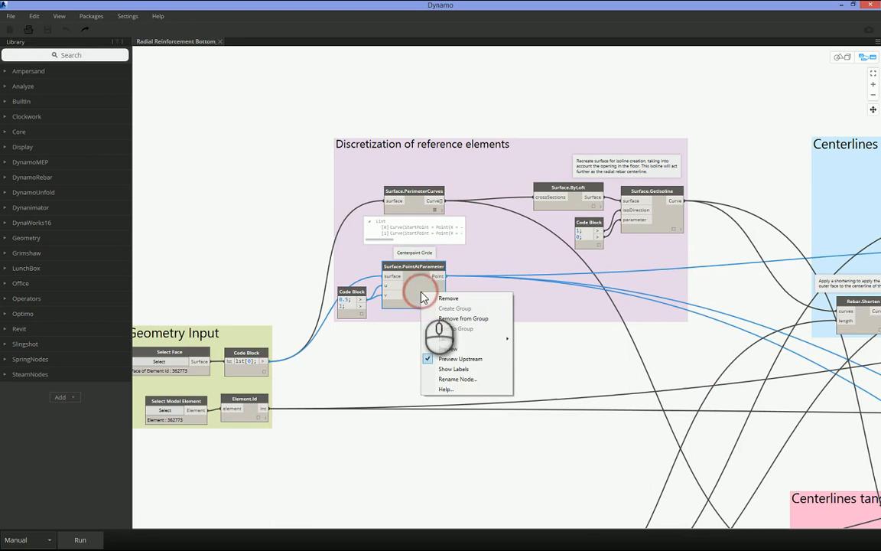
left_click(451, 351)
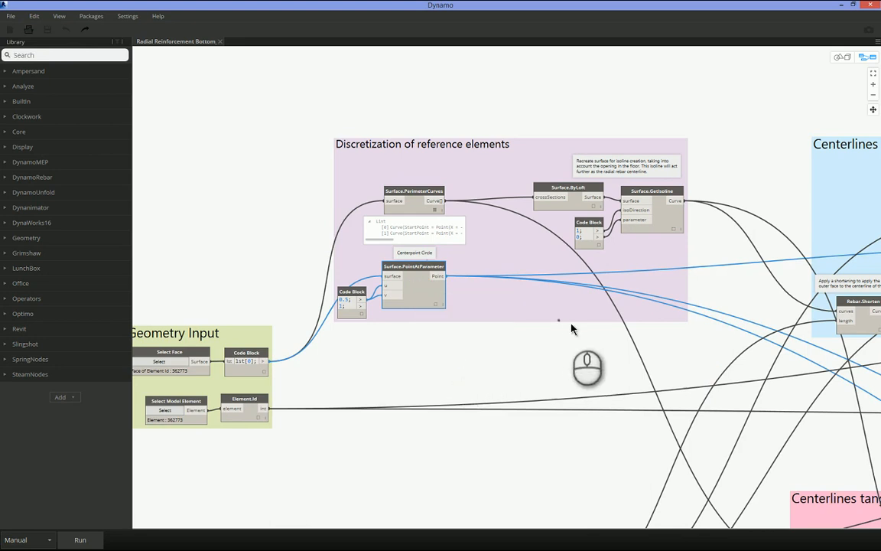
right_click(414, 208)
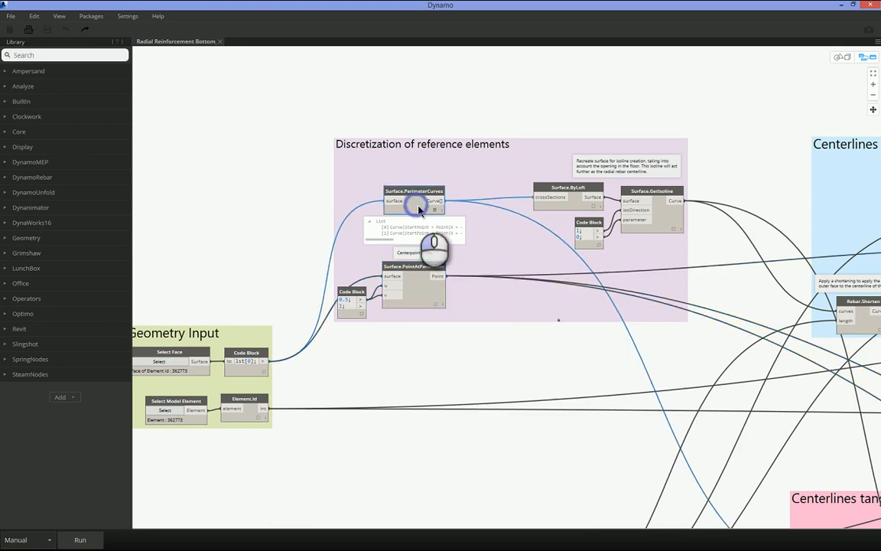
left_click(443, 261)
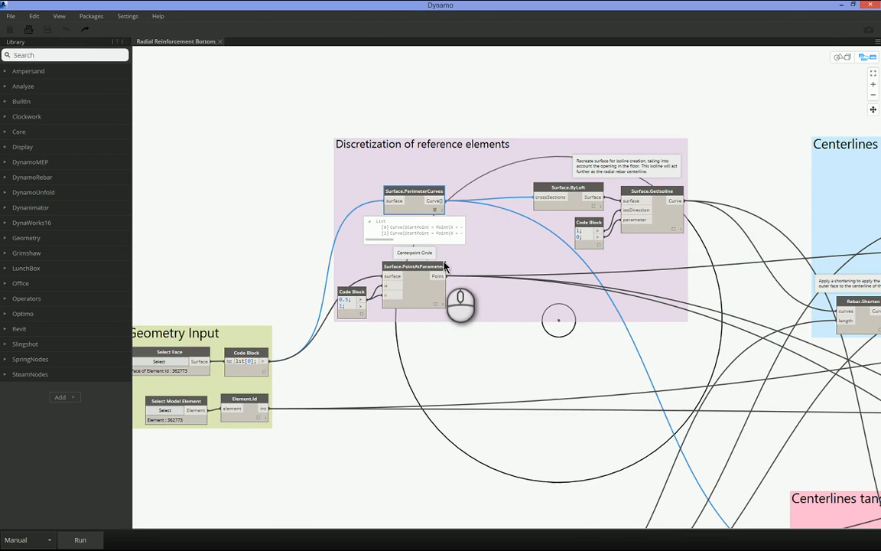
Step: Turn on the geometry preview of the Surface.GetIsoline node in the Discretization of reference elements group
left_click(665, 220)
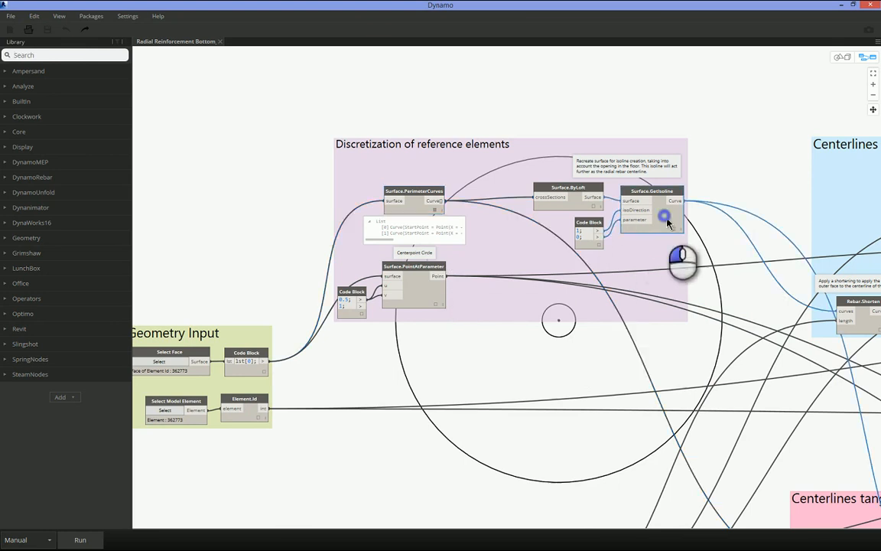
right_click(666, 220)
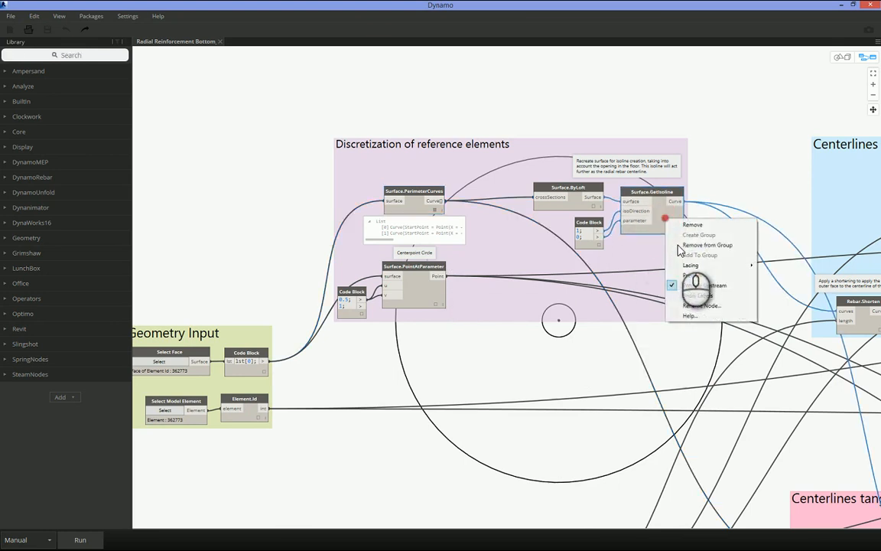
left_click(700, 280)
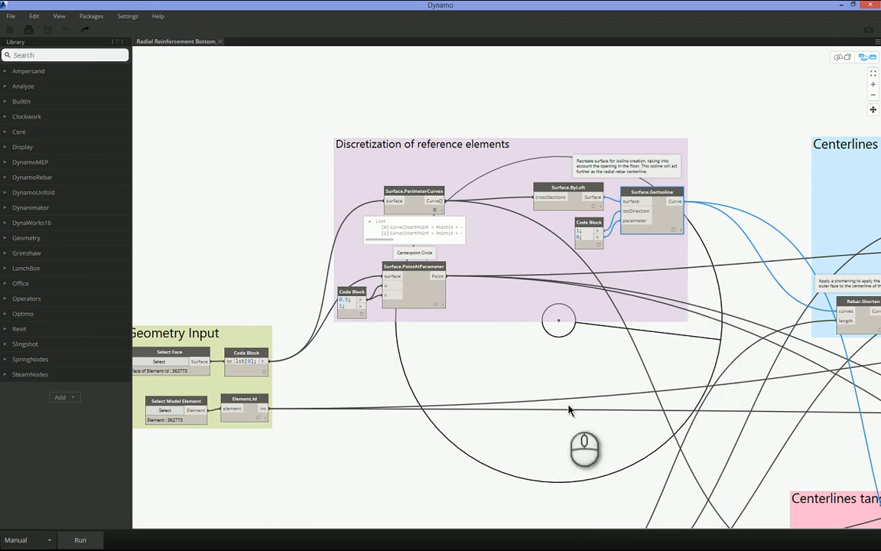
left_click(724, 169)
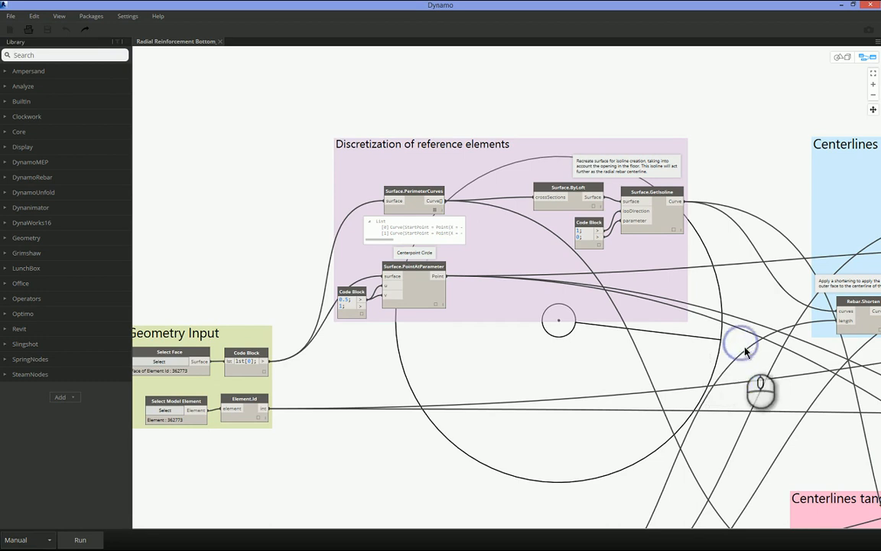
Step: Look up the Shorten node in the Rebar category of the DynamoRebar package and read its inputs and output
middle_click_drag(707, 346, 317, 325)
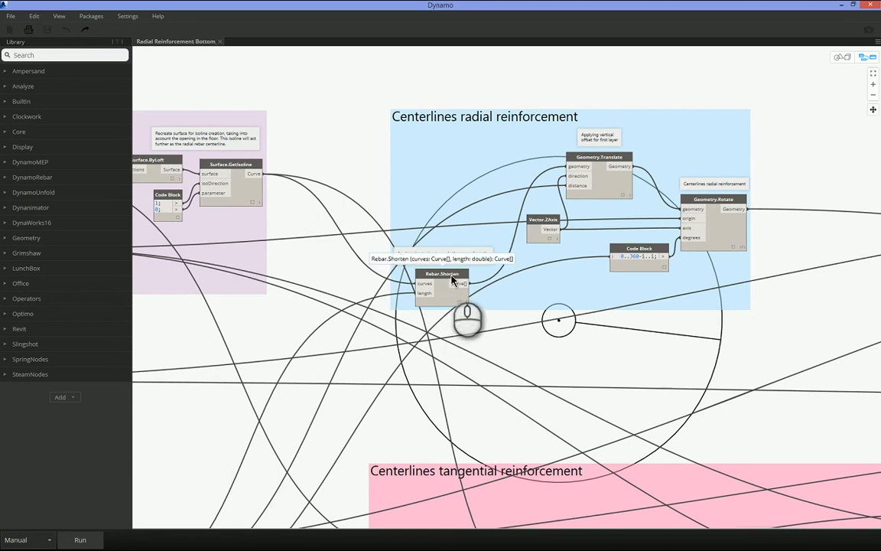
left_click(7, 178)
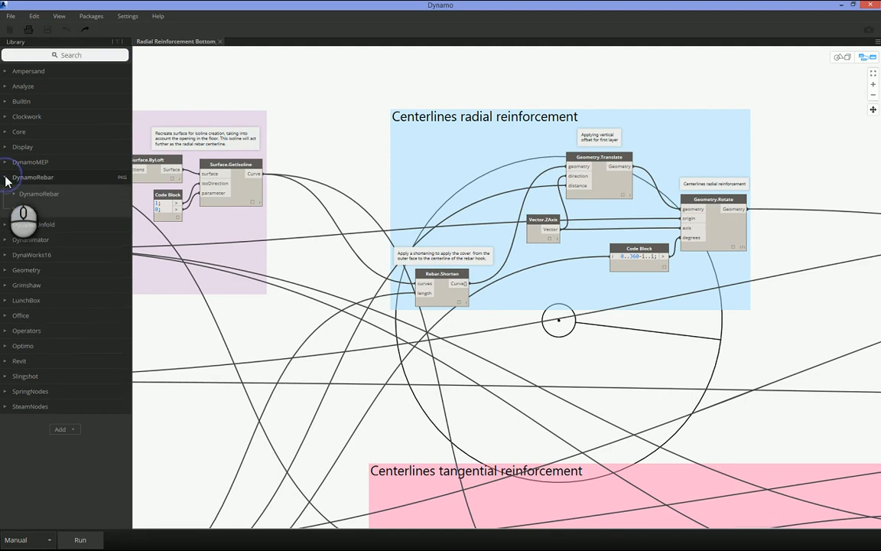
left_click(14, 195)
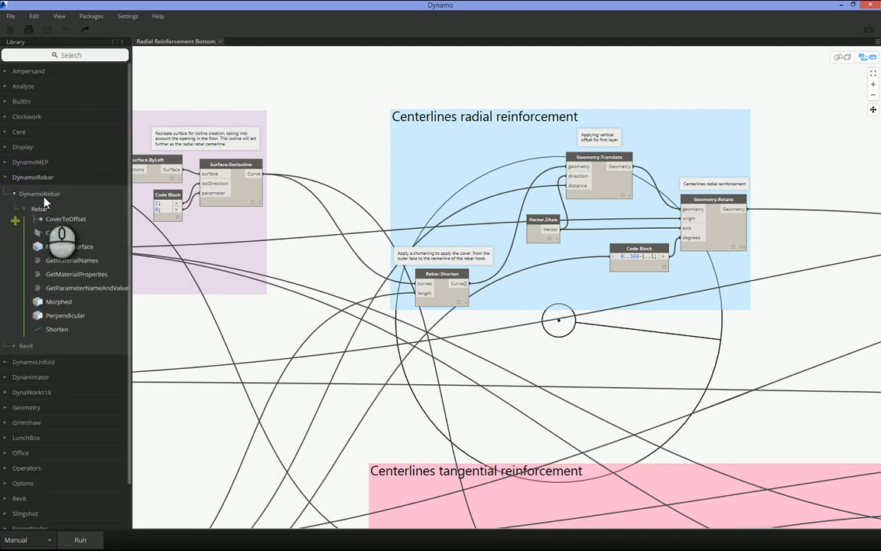
mouse_move(62, 336)
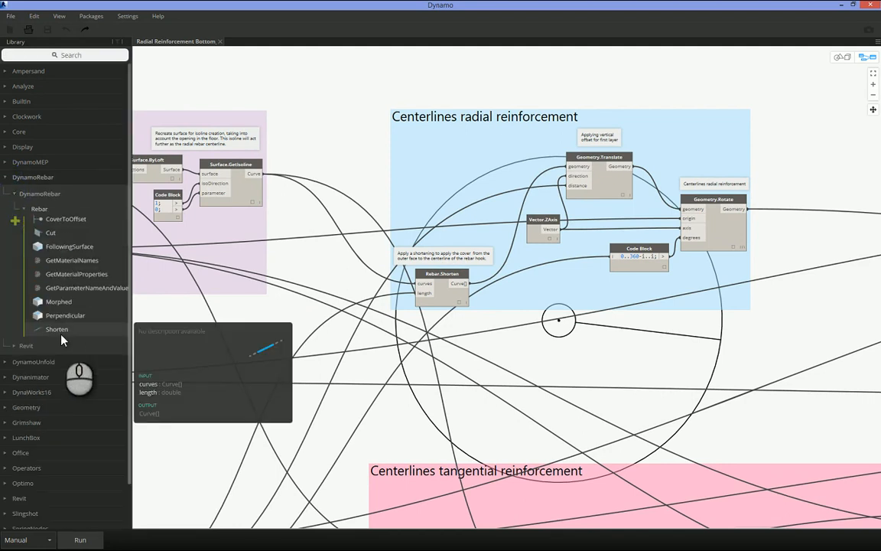
Step: Trace the length input of the Rebar.Shorten node back to the Code Block with the cover settings
left_click(441, 294)
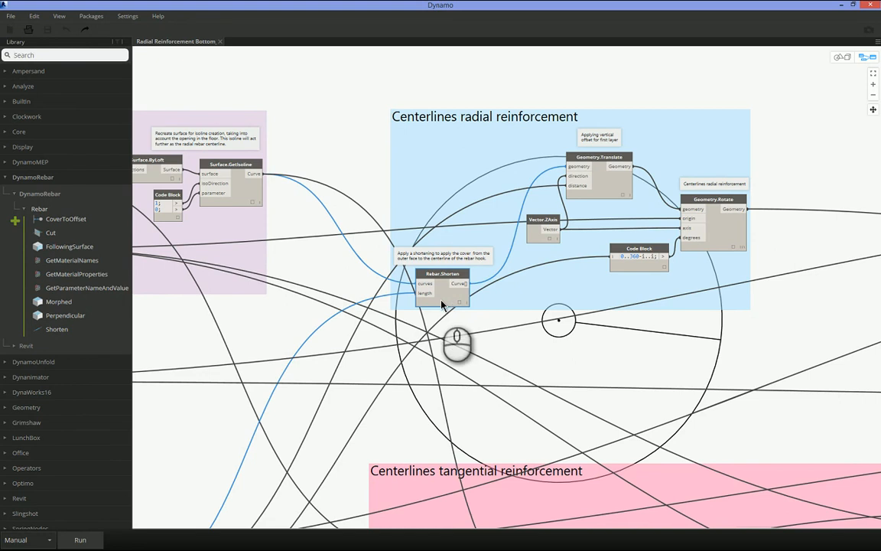
middle_click_drag(334, 359, 615, 202)
middle_click_drag(420, 378, 583, 268)
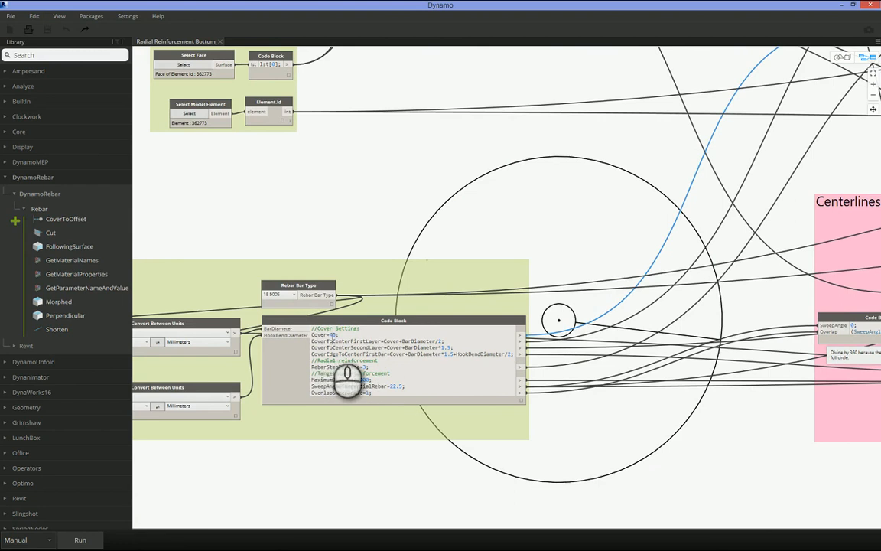
Step: Hide all geometry previews of the nodes in the Discretization of reference elements group
middle_click_drag(647, 172, 261, 435)
left_click(252, 238)
right_click(364, 233)
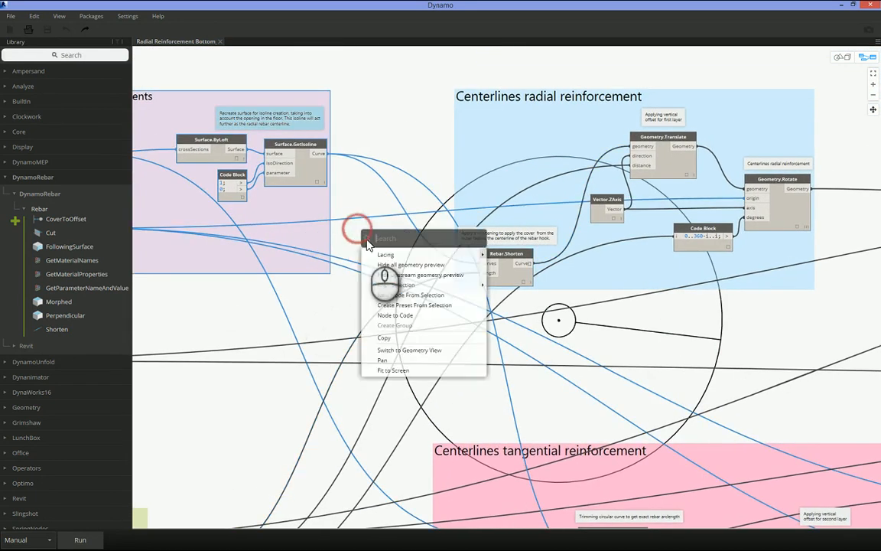
left_click(390, 265)
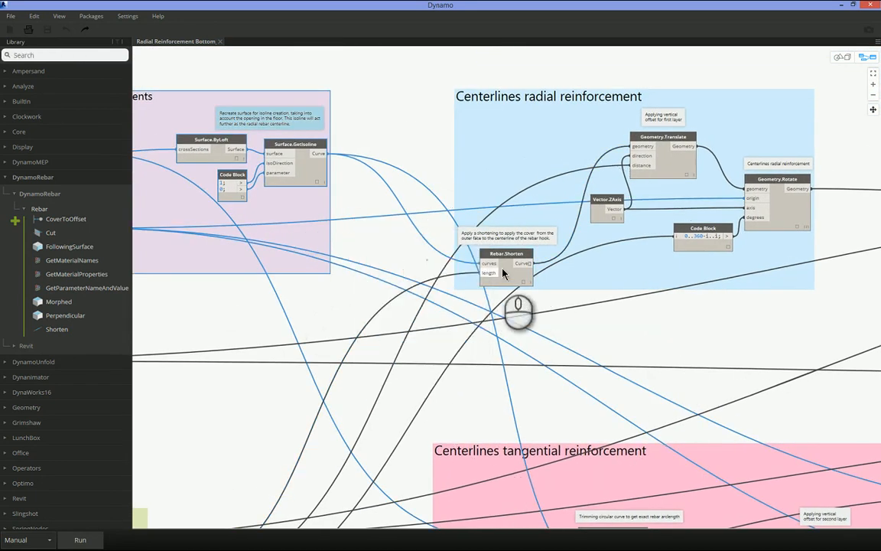
Step: Turn on the geometry preview of the Rebar.Shorten node in the Centerlines radial reinforcement group
left_click(503, 274)
right_click(509, 272)
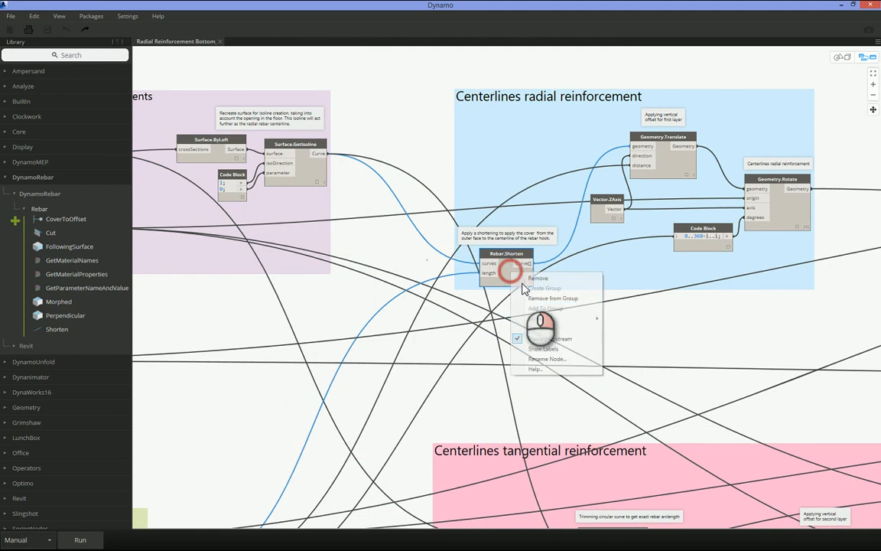
left_click(539, 329)
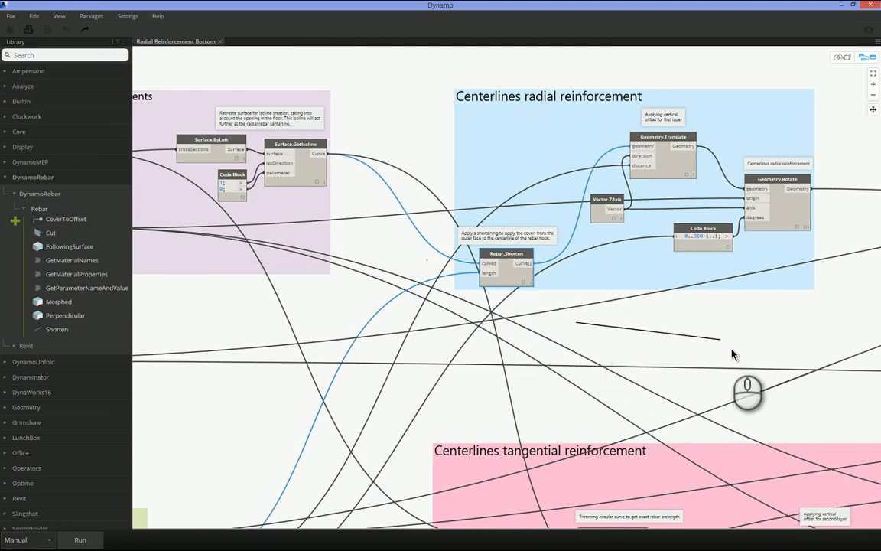
Step: Trace the distance input of the Geometry.Translate node back to the cover settings Code Block
left_click(681, 166)
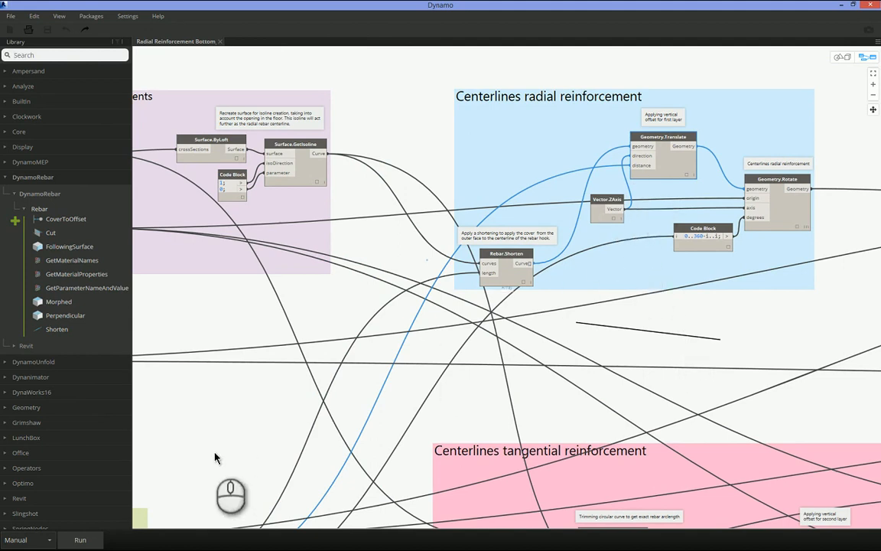
left_click(263, 428)
middle_click_drag(274, 423, 649, 173)
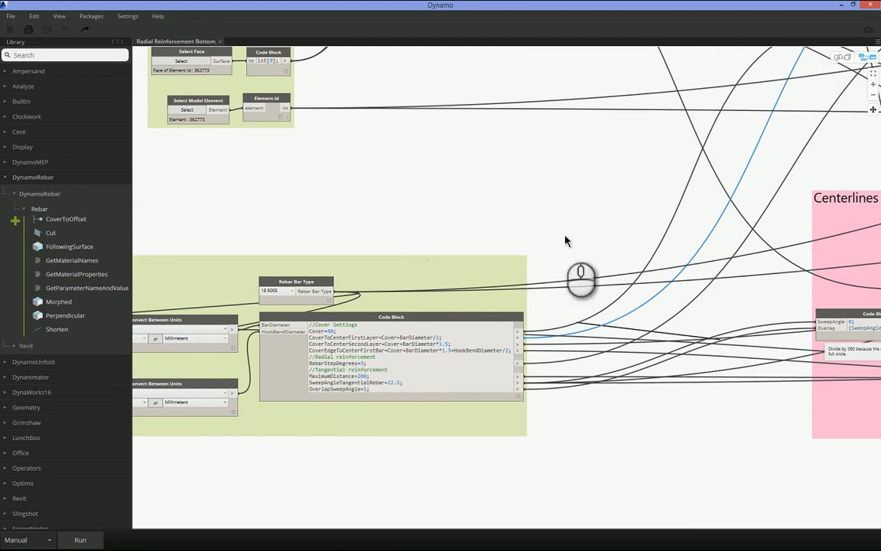
Step: Turn on the geometry preview of the Geometry.Translate node that applies the vertical offset for the first layer
middle_click_drag(644, 167, 122, 428)
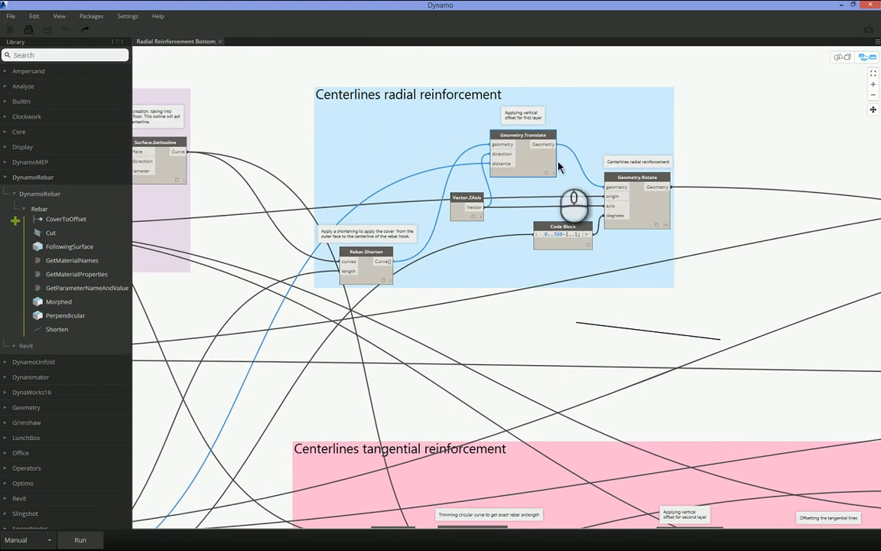
right_click(528, 167)
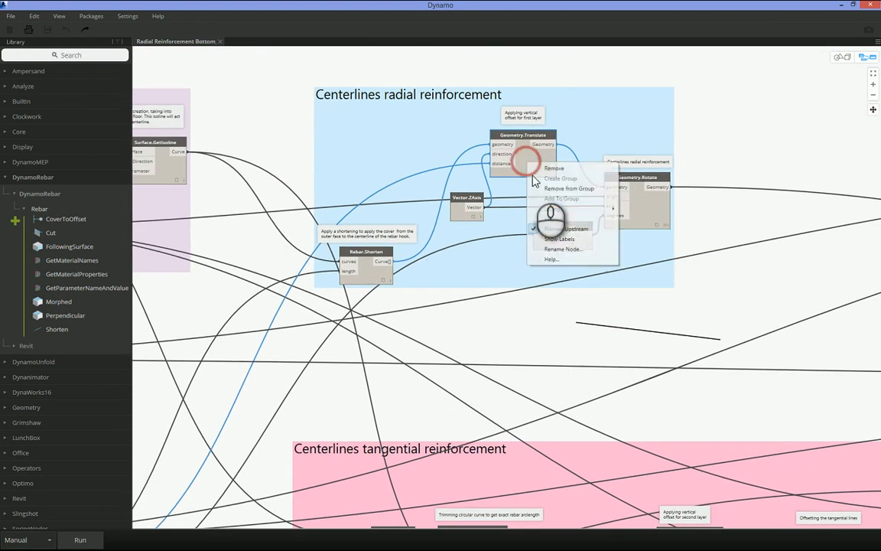
left_click(552, 219)
left_click(638, 345)
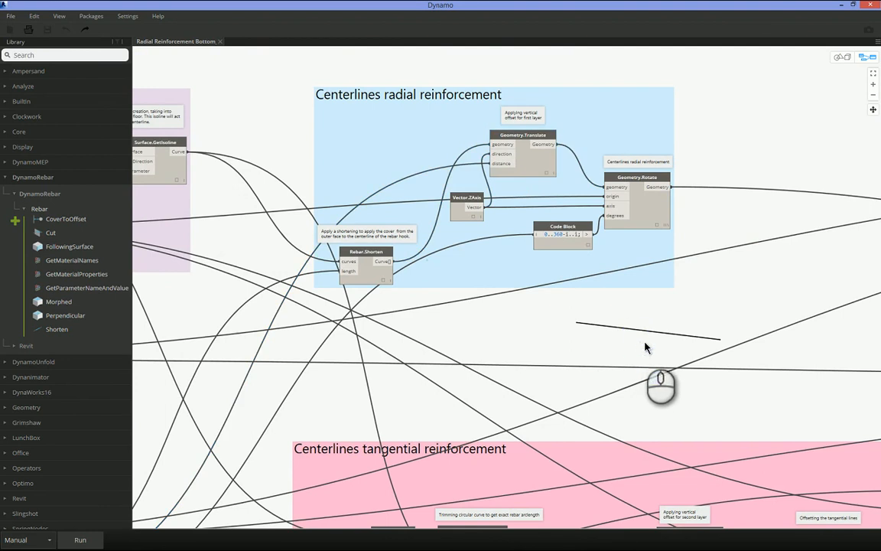
Step: Inspect the shortened and translated centerlines up close in the 3D geometry view, then return to the graph
scroll(655, 345, "up", 1)
key("ctrl+b")
scroll(665, 344, "up", 7)
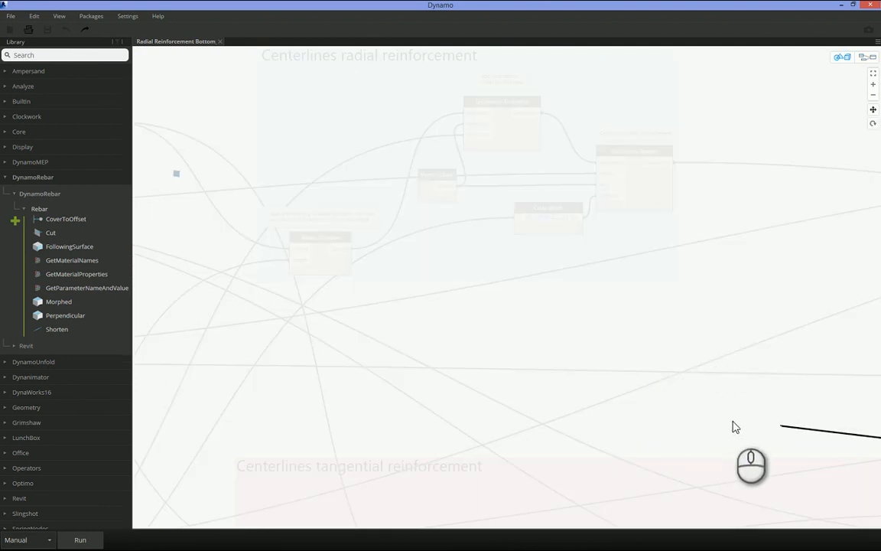
middle_click_drag(718, 414, 522, 325)
scroll(813, 243, "up", 3)
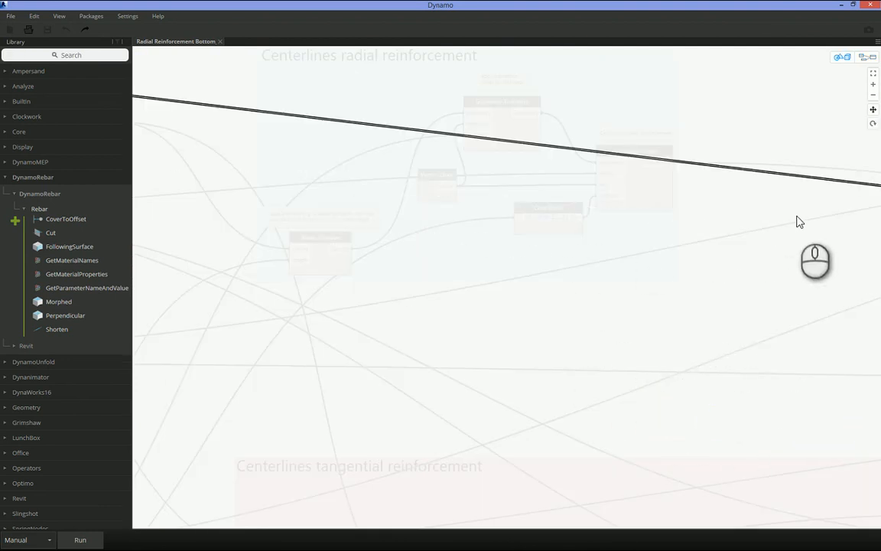
key("ctrl+b")
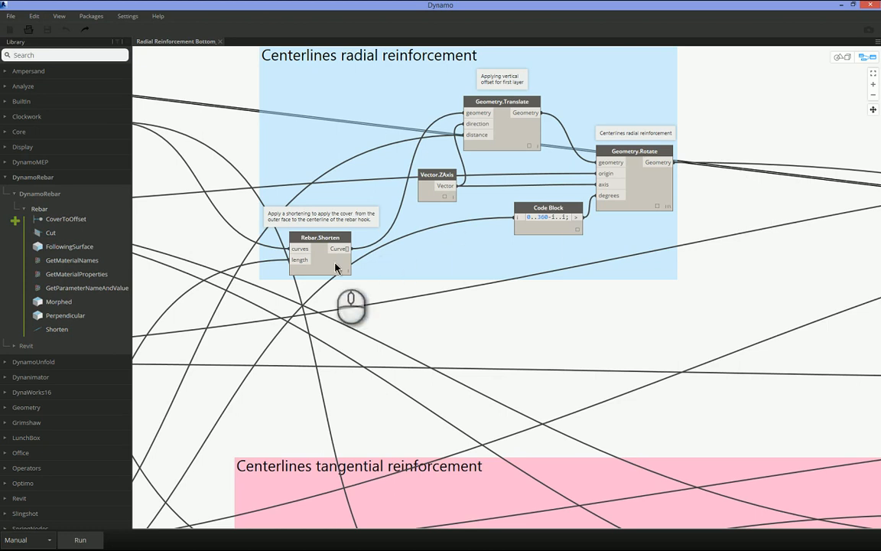
Step: Turn off the geometry preview of the Rebar.Shorten node
right_click(310, 258)
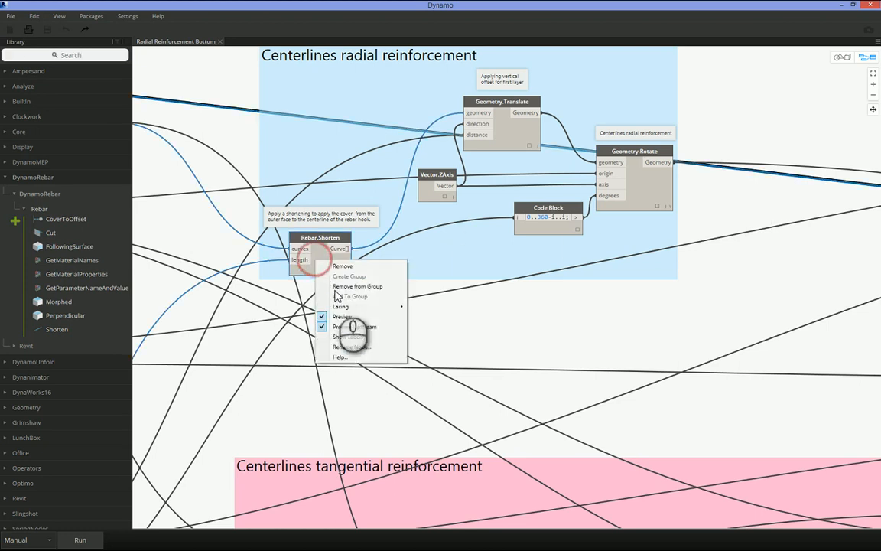
left_click(342, 317)
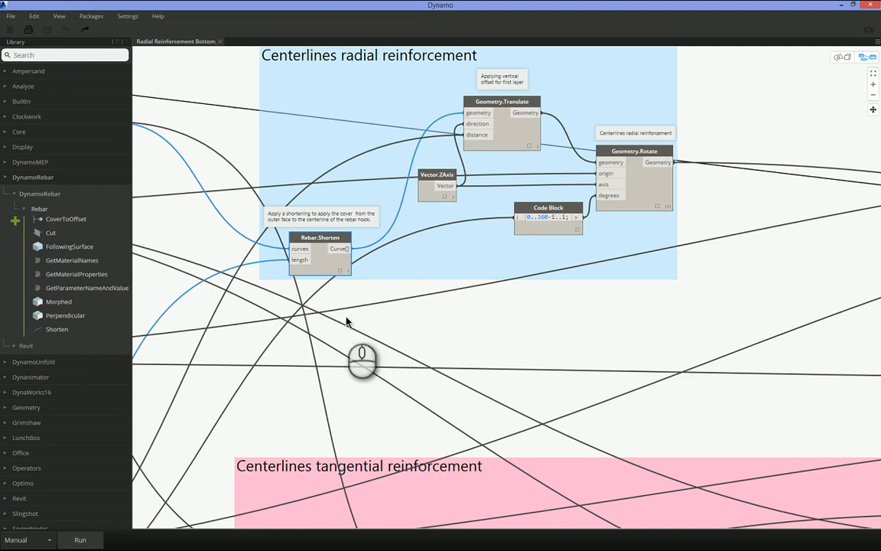
left_click(788, 277)
Step: Turn on the geometry preview of the Geometry.Rotate node in the Centerlines radial reinforcement group
middle_click_drag(787, 198, 724, 343)
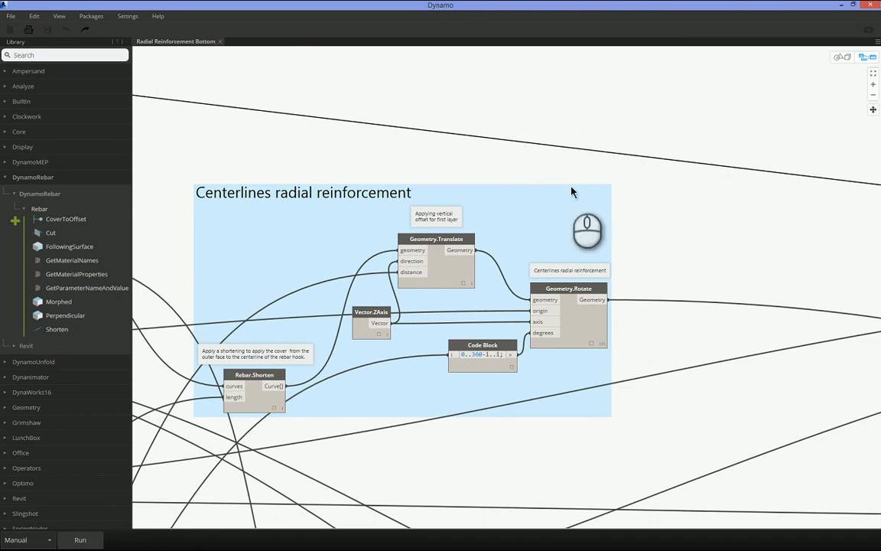
left_click(581, 325)
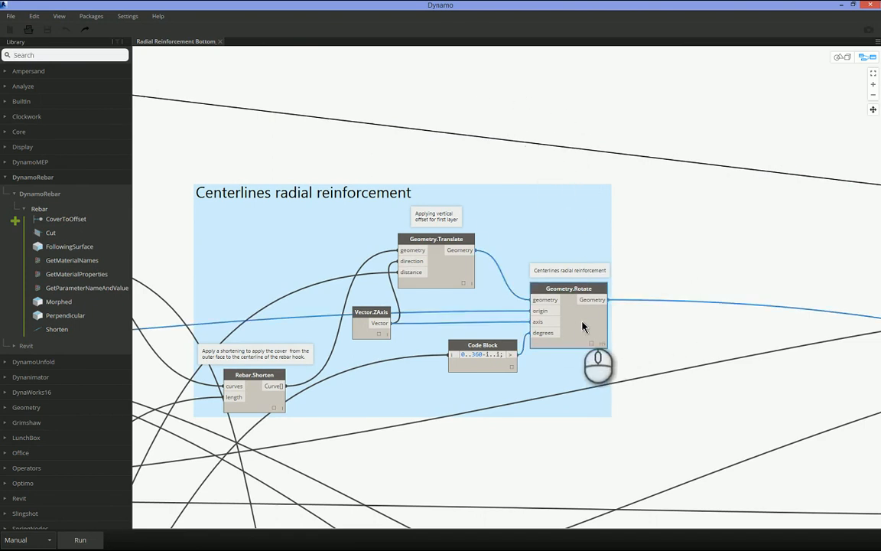
right_click(582, 326)
left_click(615, 379)
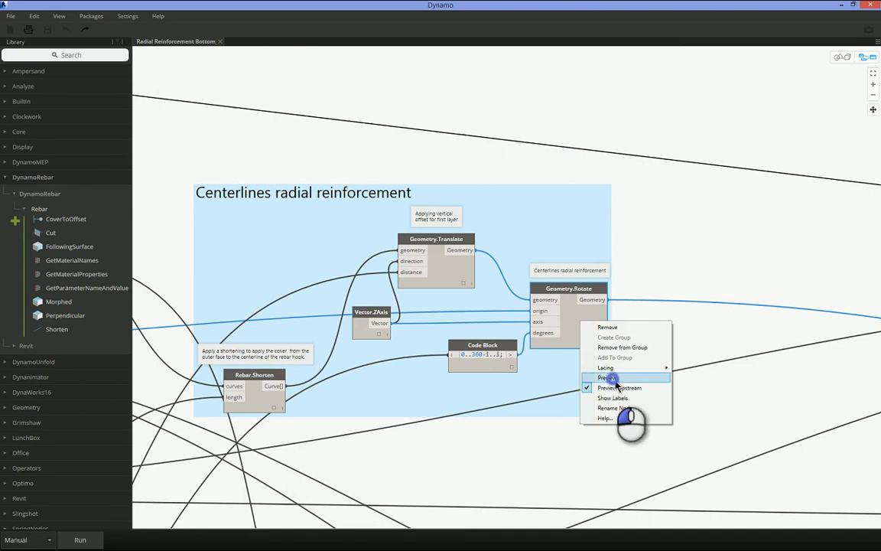
left_click(713, 268)
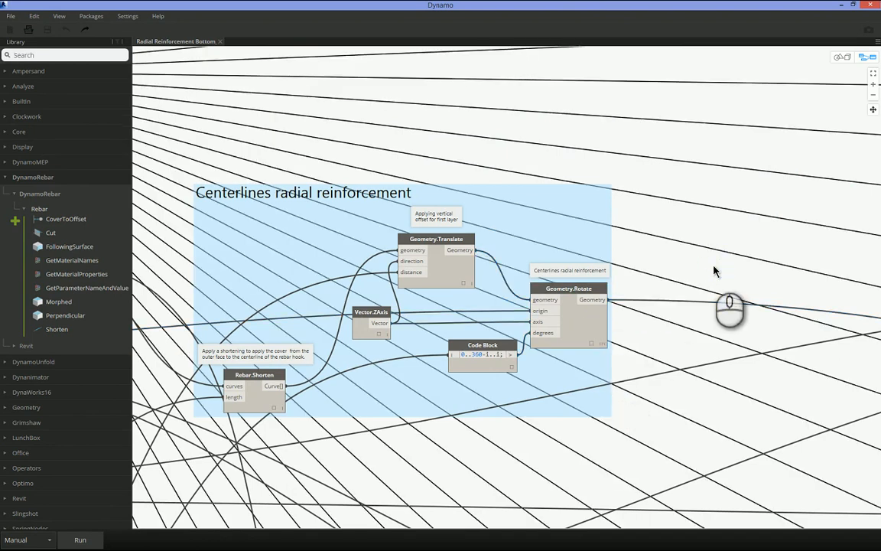
Step: Inspect the full circle of radial reinforcement centerlines in the 3D geometry view and return to the graph
key("ctrl+b")
scroll(713, 272, "down", 6)
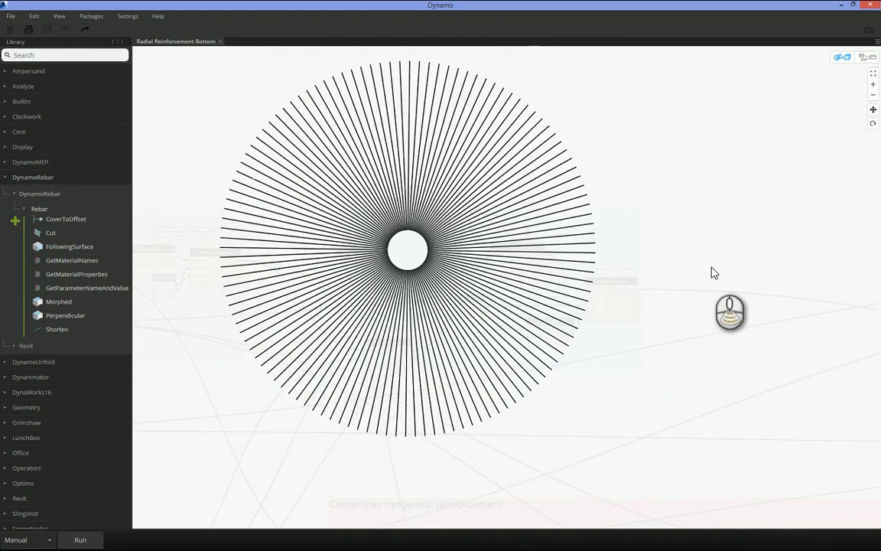
scroll(713, 274, "down", 2)
key("ctrl+b")
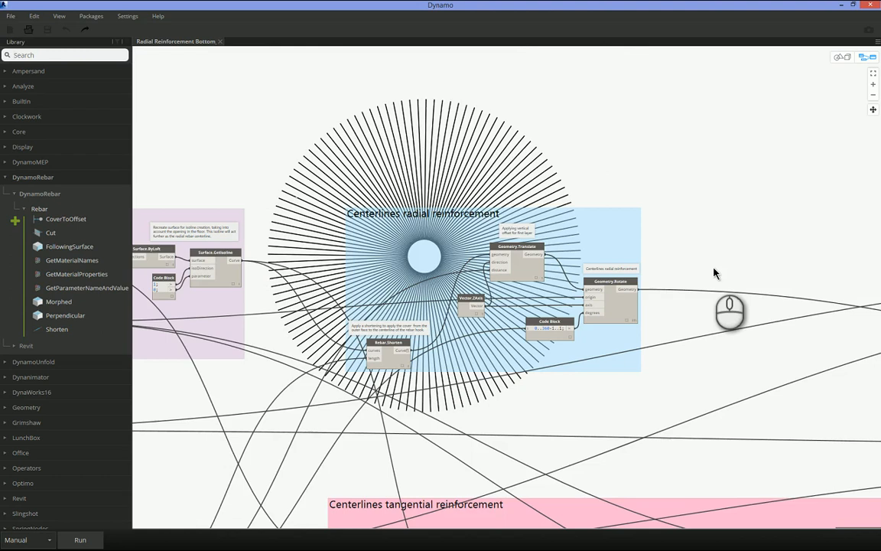
Step: Examine the Curve.ParameterTrim node and its Code Blocks in the Centerlines tangential reinforcement group
scroll(708, 334, "down", 2)
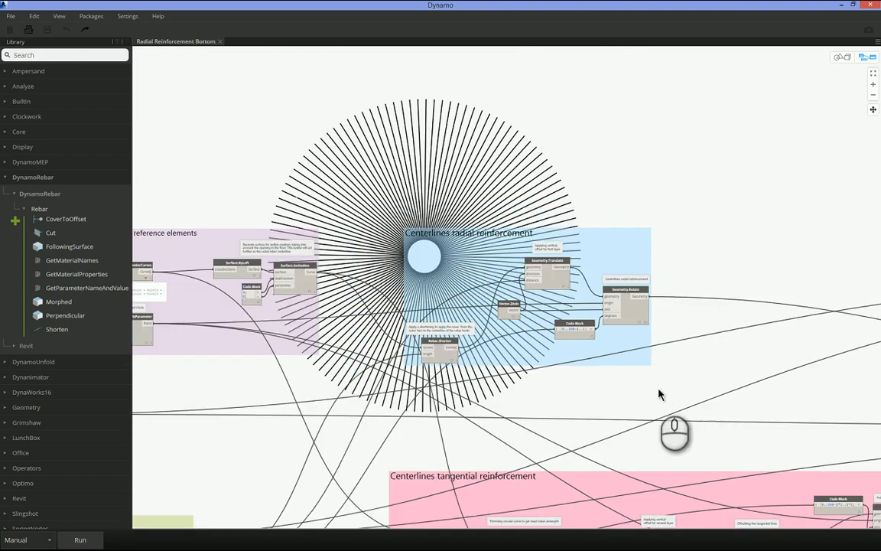
middle_click_drag(590, 413, 679, 149)
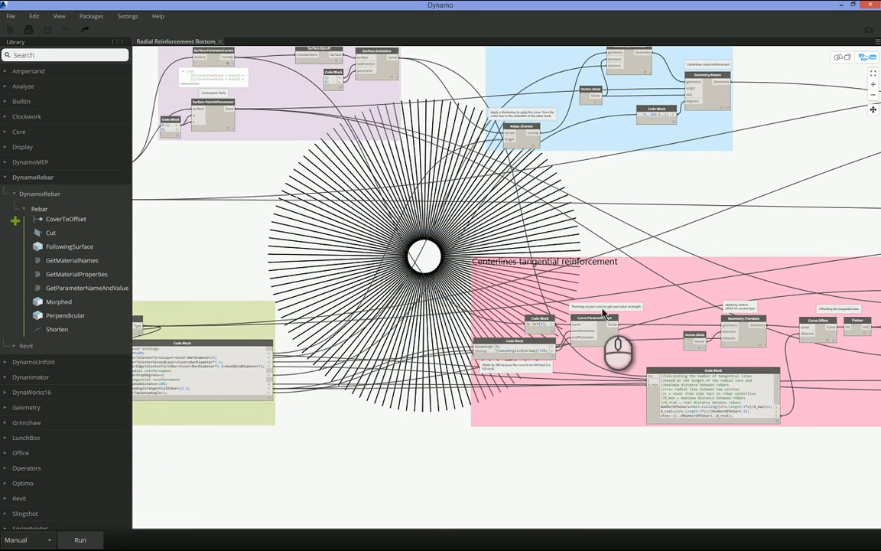
scroll(559, 298, "up", 3)
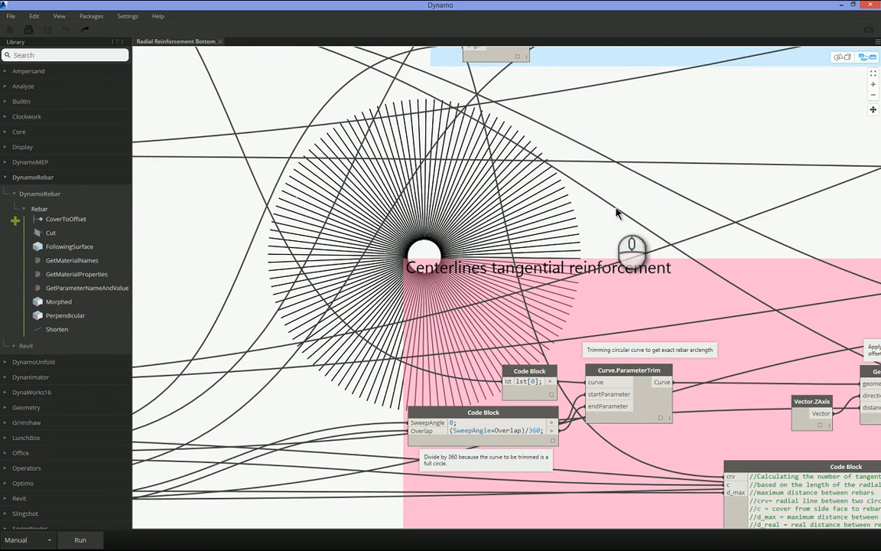
Step: Turn on the geometry preview of the Surface.PerimeterCurves node in the Discretization of reference elements group
middle_click_drag(271, 128, 524, 290)
middle_click_drag(344, 238, 423, 252)
left_click(276, 77)
right_click(277, 80)
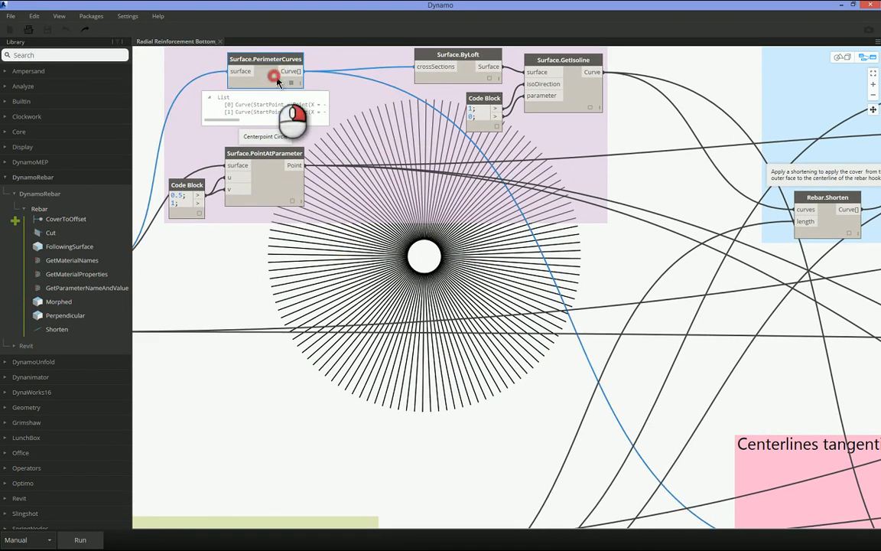
left_click(306, 133)
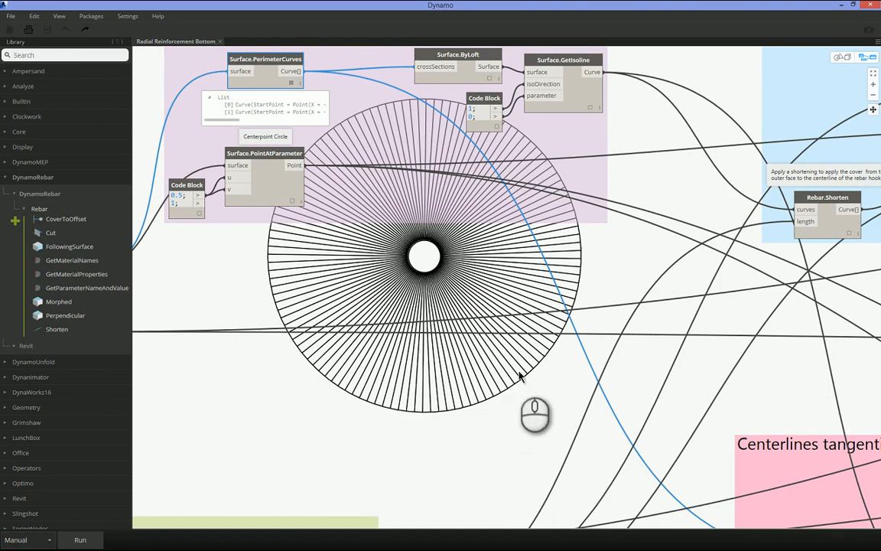
Step: Check the tangential sweep and overlap angle settings in the parameter Code Block and turn on the geometry preview of the Curve.ParameterTrim node
middle_click_drag(723, 376, 491, 196)
mouse_move(751, 371)
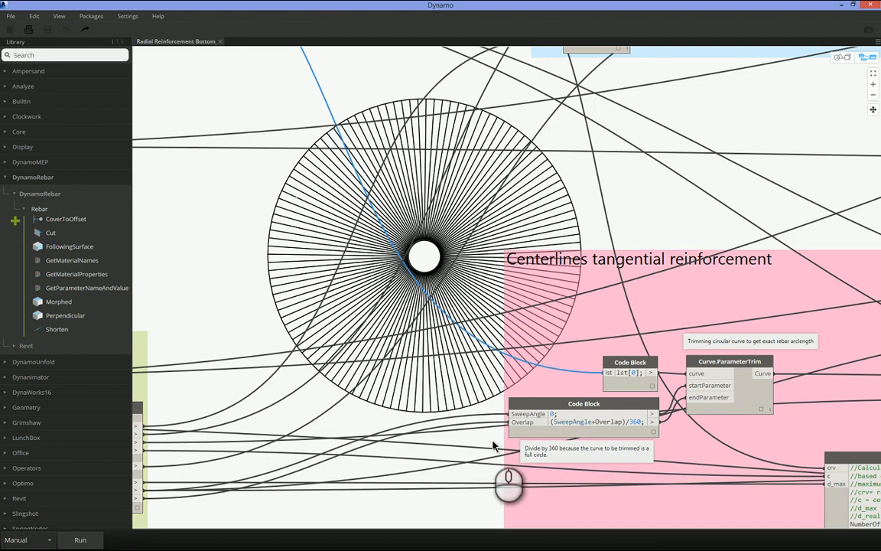
left_click(347, 476)
middle_click_drag(350, 480, 614, 320)
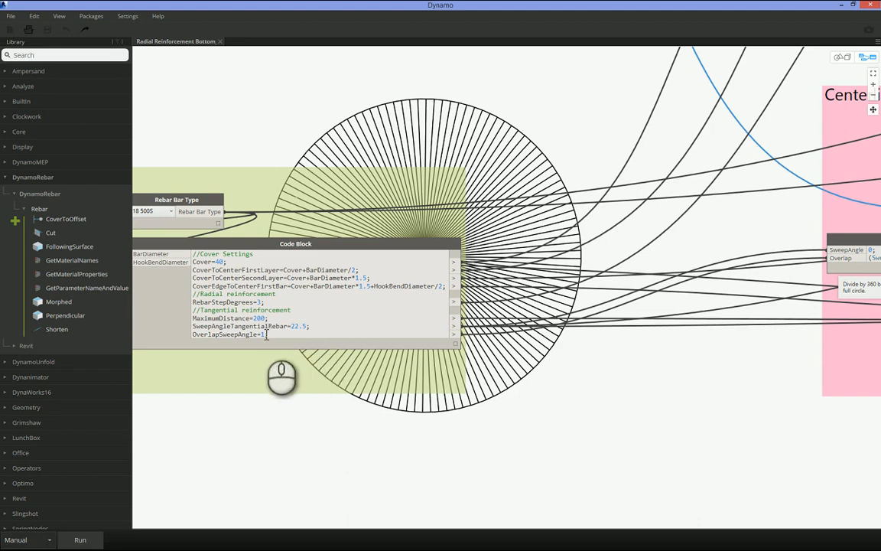
middle_click_drag(765, 356, 170, 434)
right_click(528, 303)
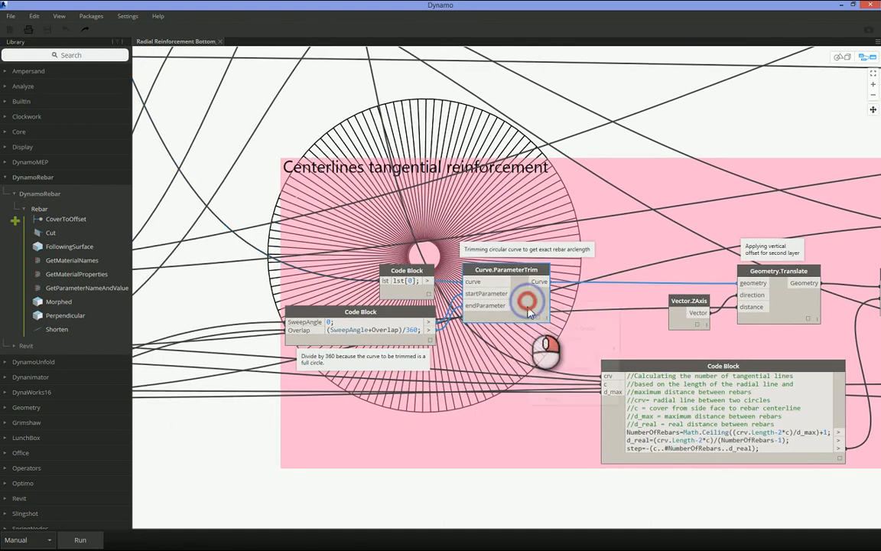
left_click(560, 358)
Step: Turn off the geometry preview of the Surface.PerimeterCurves node in the Discretization of reference elements group
middle_click_drag(300, 162, 879, 429)
middle_click_drag(339, 162, 437, 256)
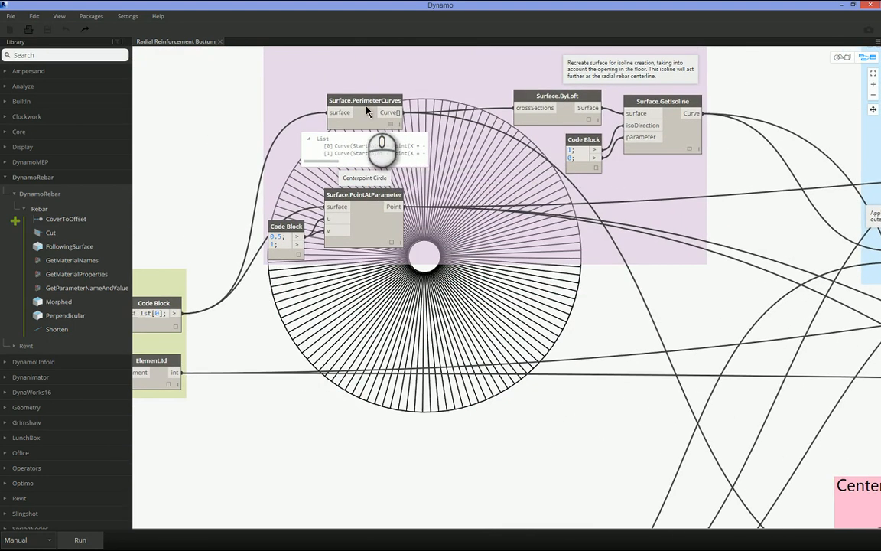
left_click(366, 116)
right_click(328, 107)
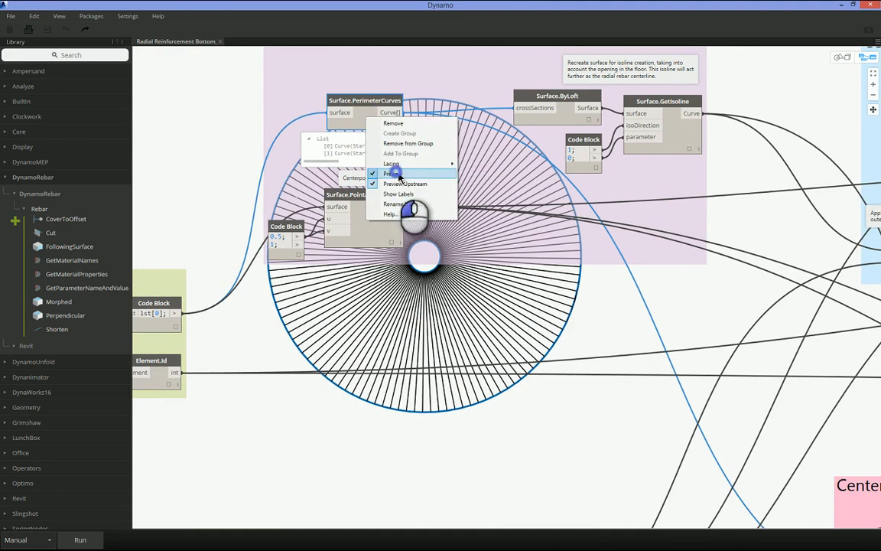
left_click(358, 170)
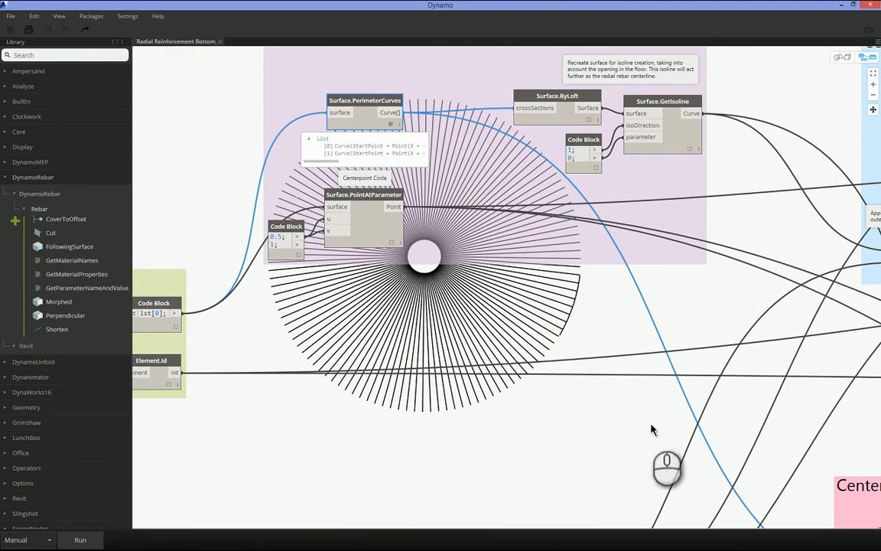
Step: Turn on the geometry preview of the Flatten node that follows Curve.Offset in the Centerlines tangential reinforcement group
middle_click_drag(647, 423, 150, 172)
middle_click_drag(614, 254, 442, 262)
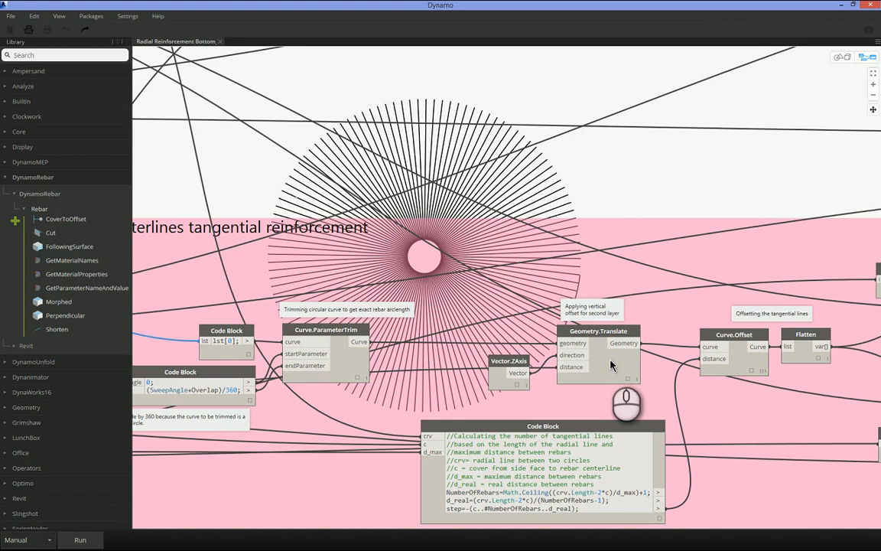
middle_click_drag(784, 427, 612, 352)
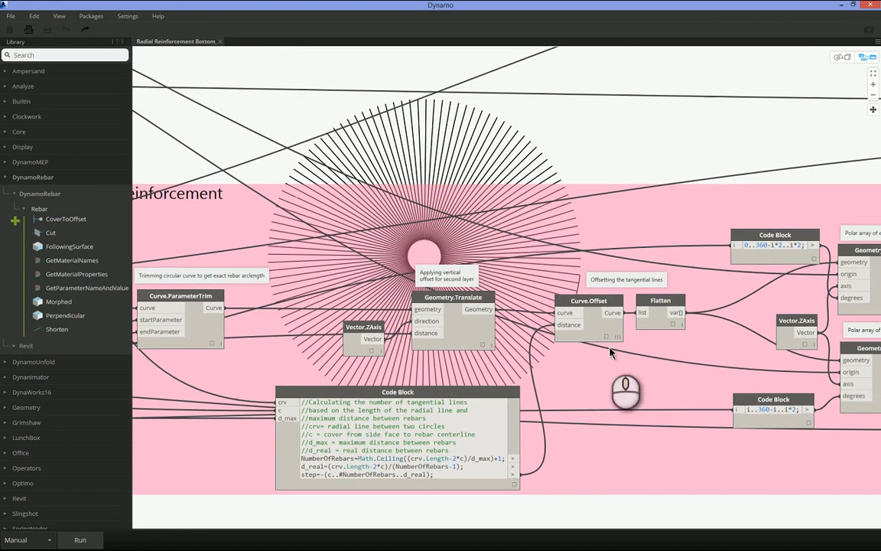
left_click(662, 318)
right_click(663, 320)
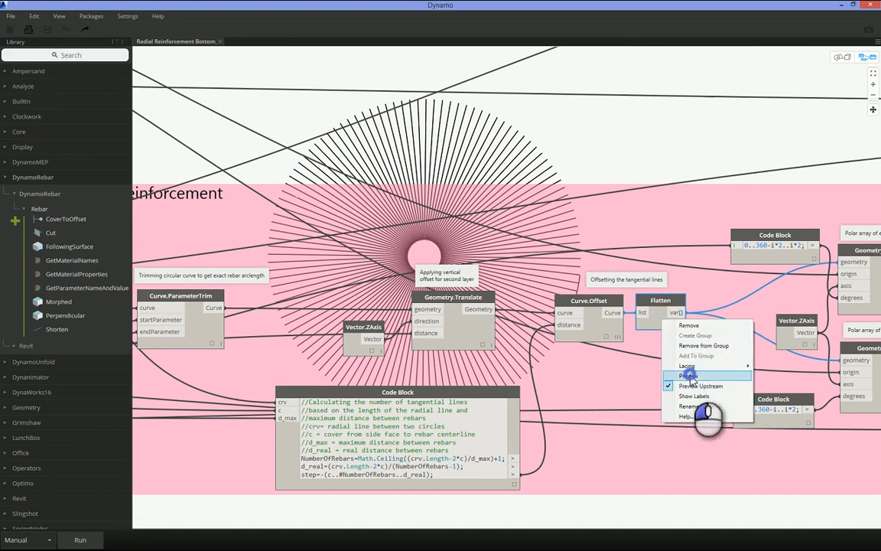
left_click(690, 376)
Step: Turn off the geometry preview of the Curve.ParameterTrim node in the Centerlines tangential reinforcement group
middle_click_drag(681, 374, 708, 428)
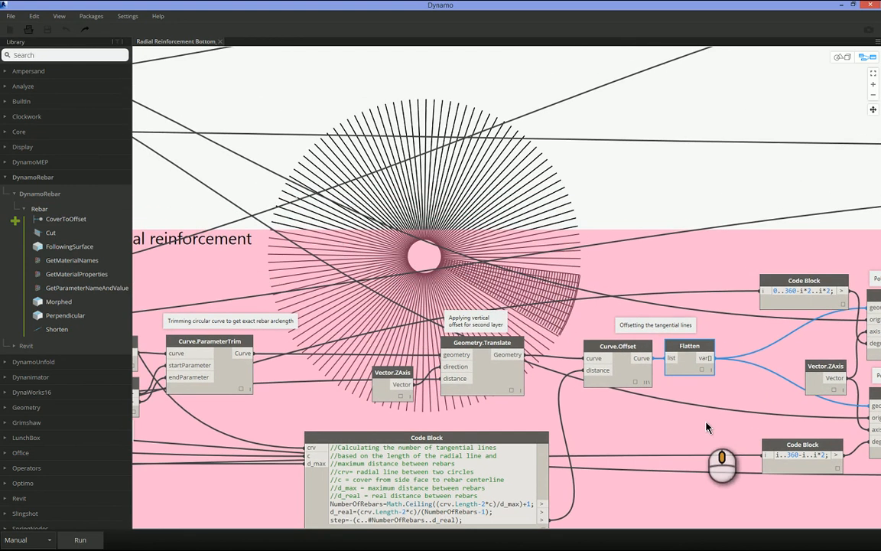
left_click(234, 373)
right_click(234, 373)
left_click(256, 419)
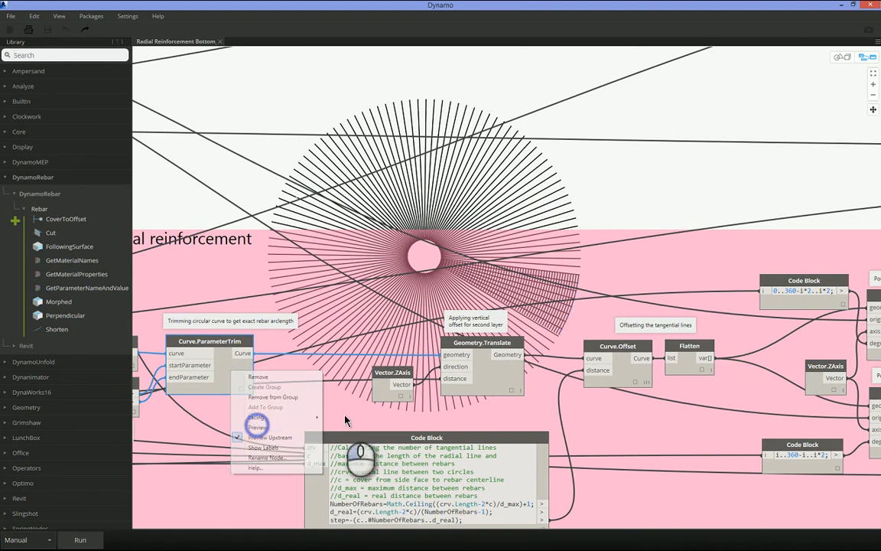
Step: Turn on the geometry previews of the two Geometry.Rotate nodes that polar-array the even and odd tangential partitions
middle_click_drag(708, 456, 570, 433)
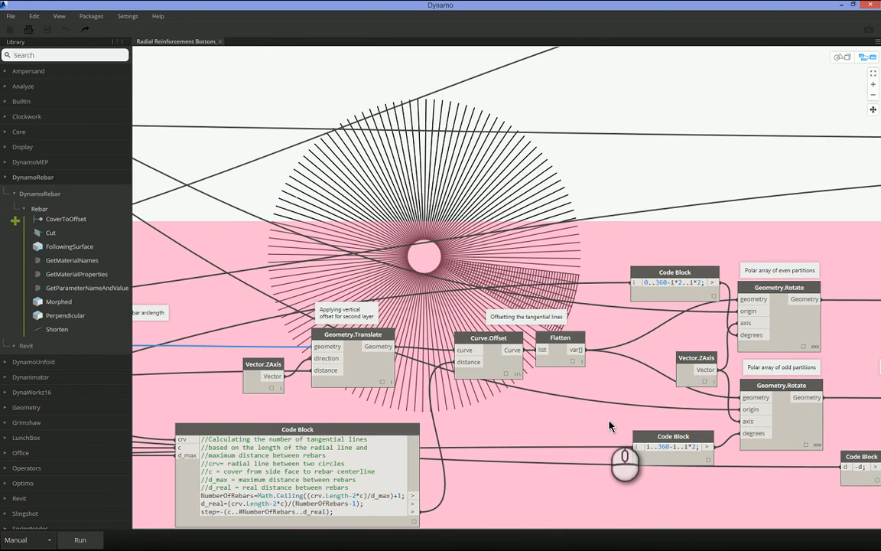
left_click(794, 325)
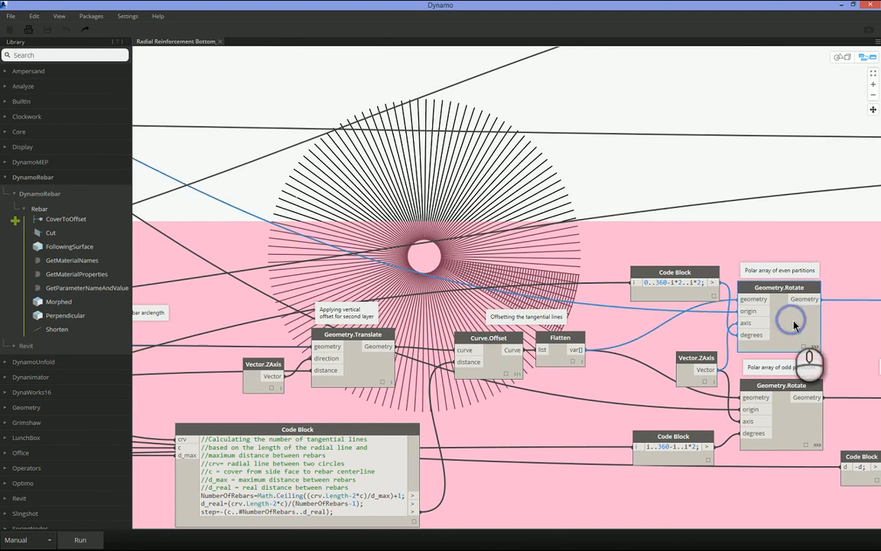
right_click(738, 325)
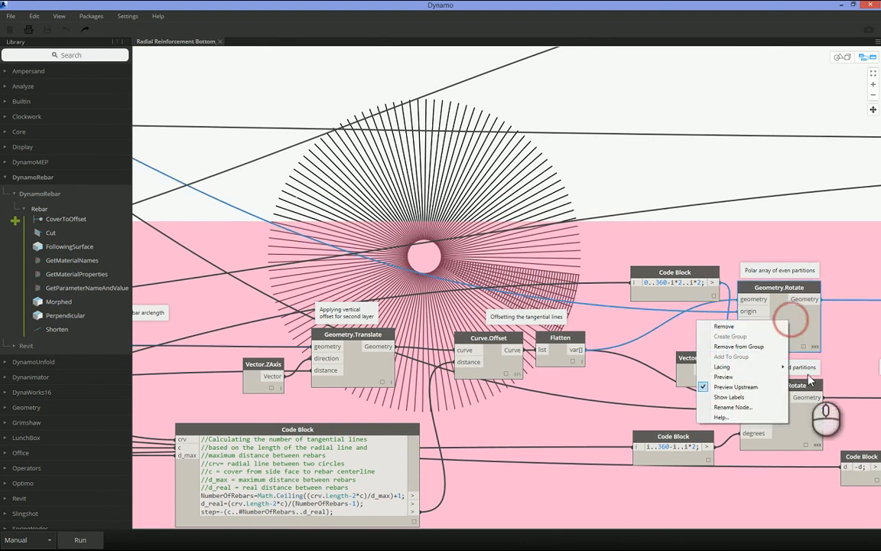
left_click(739, 382)
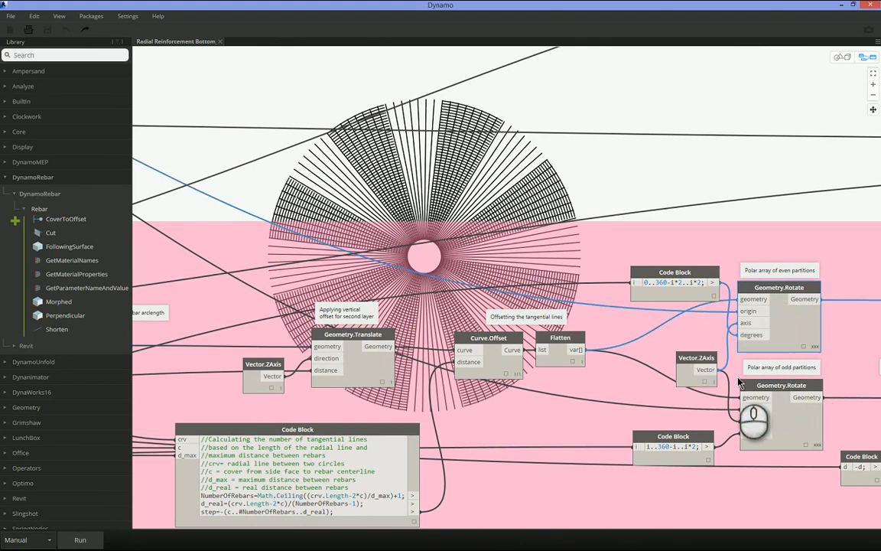
left_click(800, 426)
right_click(797, 423)
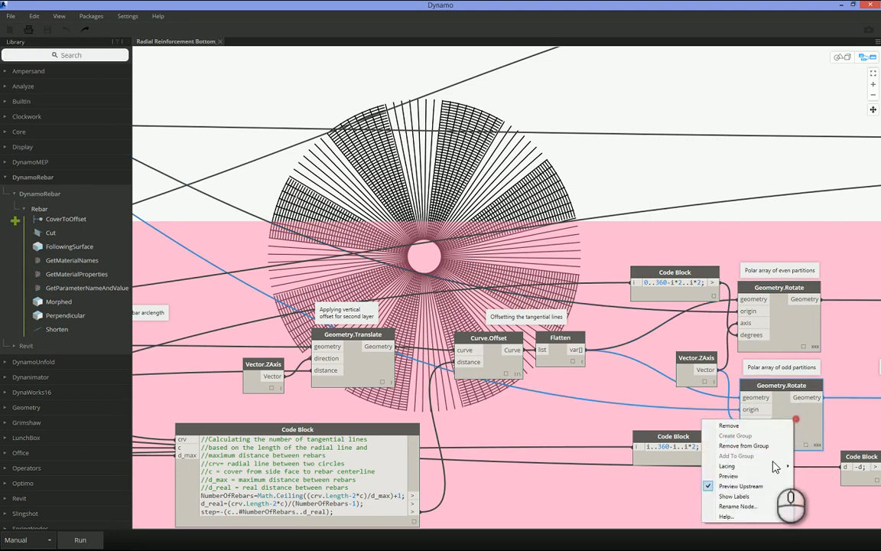
left_click(733, 476)
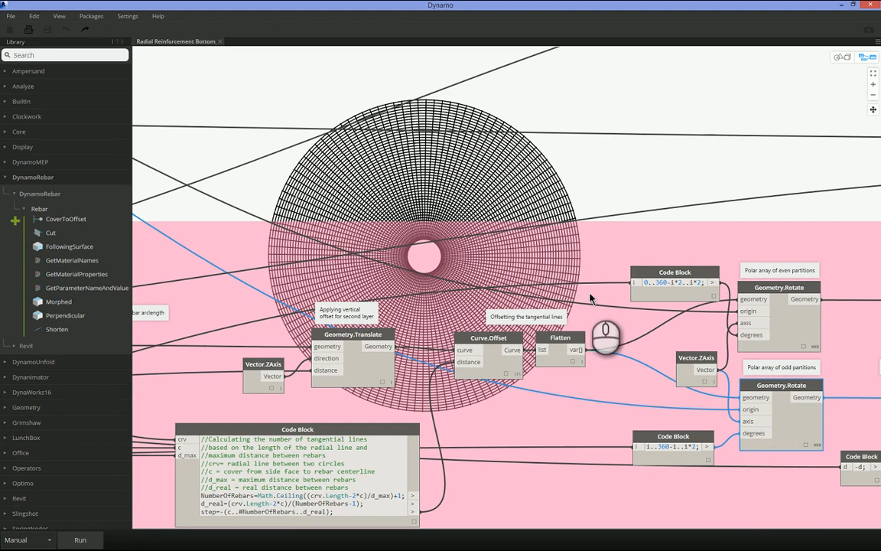
Step: Turn off the preview of the odd-partition Geometry.Rotate node and turn on the preview of the Curve.Offset node for rebar overlap
middle_click_drag(675, 416, 458, 354)
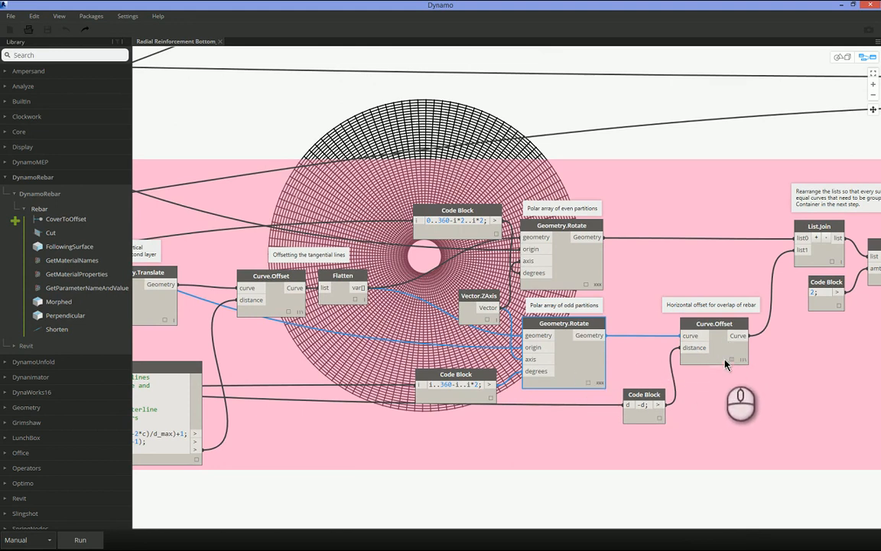
right_click(584, 361)
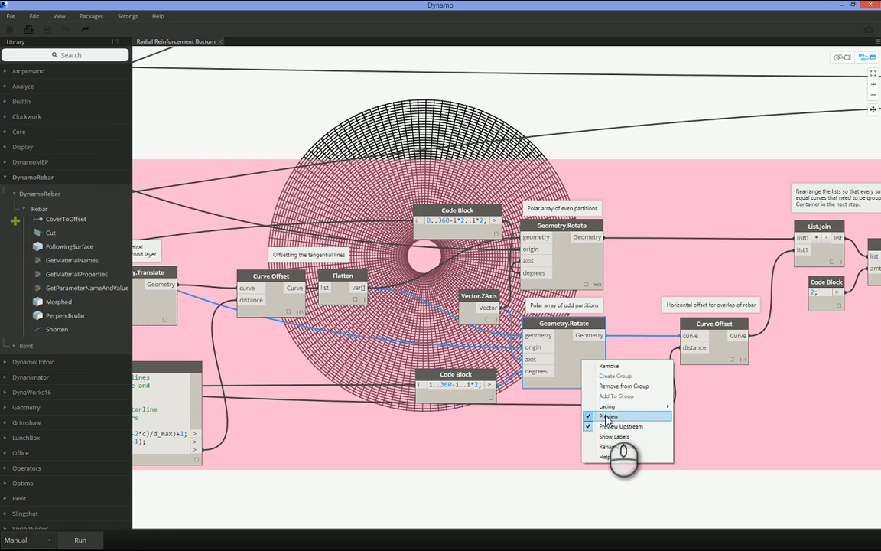
left_click(608, 414)
right_click(720, 349)
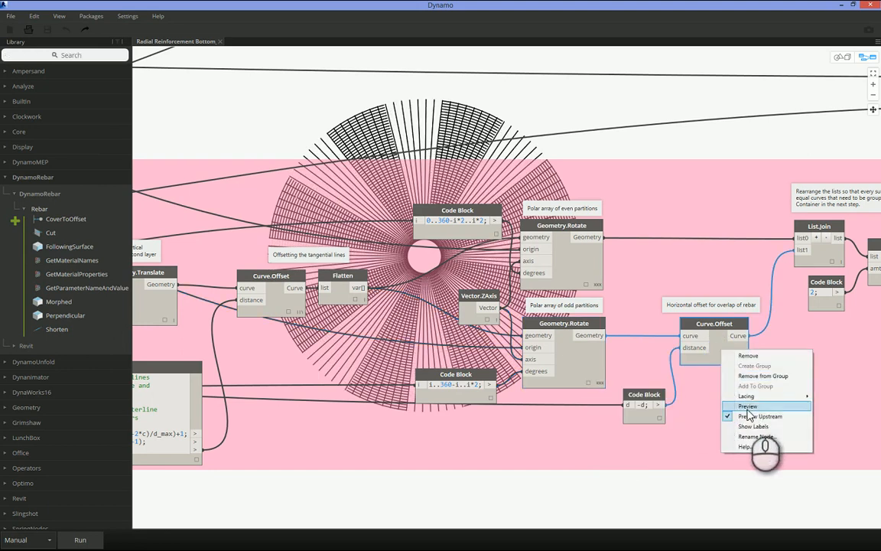
left_click(749, 406)
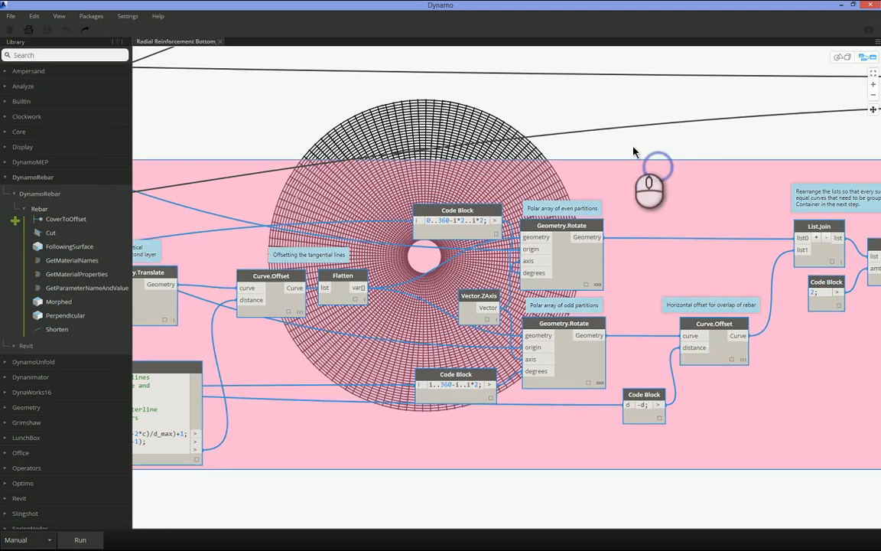
Step: Inspect the overlaps between neighbouring tangential rebar partitions up close in the 3D geometry view and return to the graph
middle_click_drag(632, 150, 665, 360)
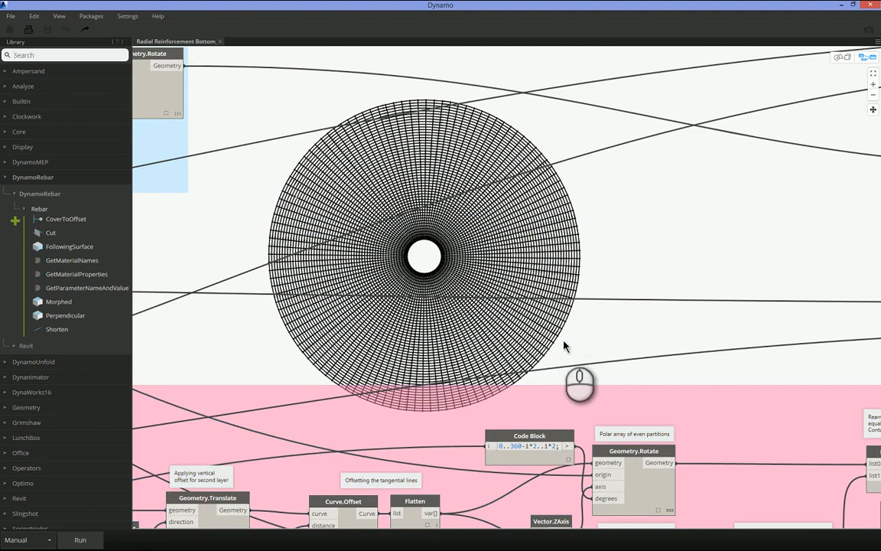
key("ctrl+b")
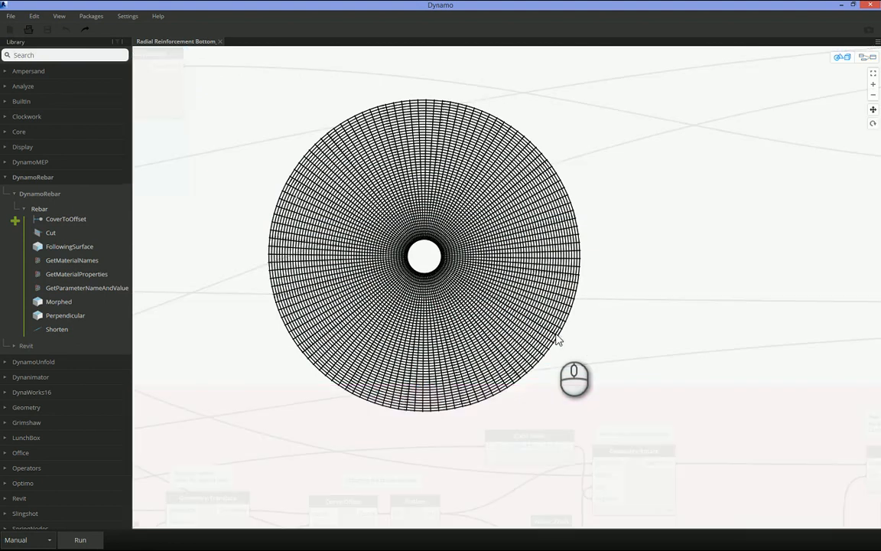
scroll(558, 339, "up", 5)
scroll(540, 374, "up", 6)
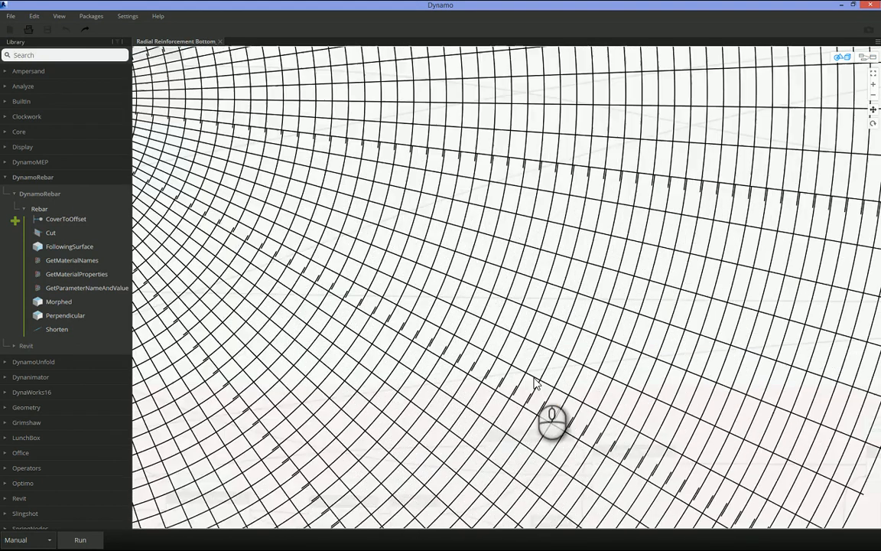
key("ctrl+b")
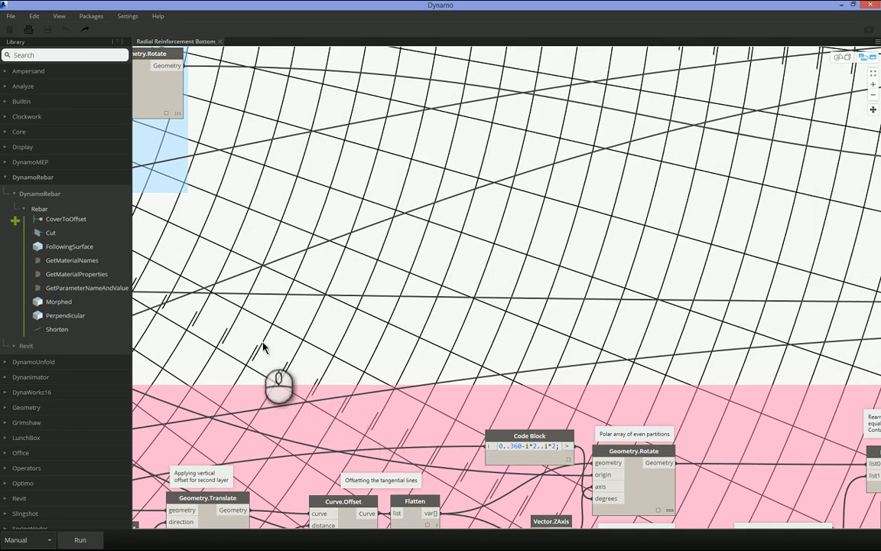
Step: Hide the geometry previews of all nodes in the Centerlines tangential reinforcement group
left_click(616, 242)
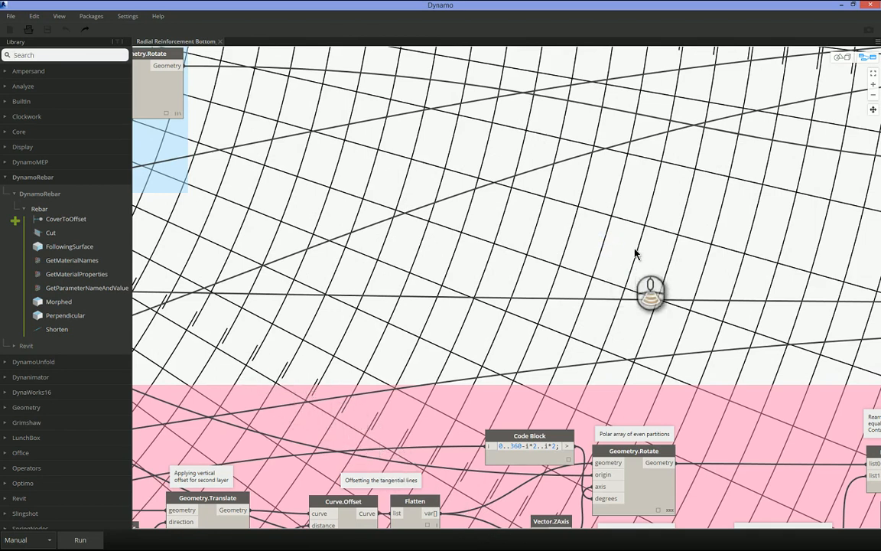
scroll(634, 251, "down", 5)
middle_click_drag(739, 294, 523, 240)
scroll(538, 291, "up", 5)
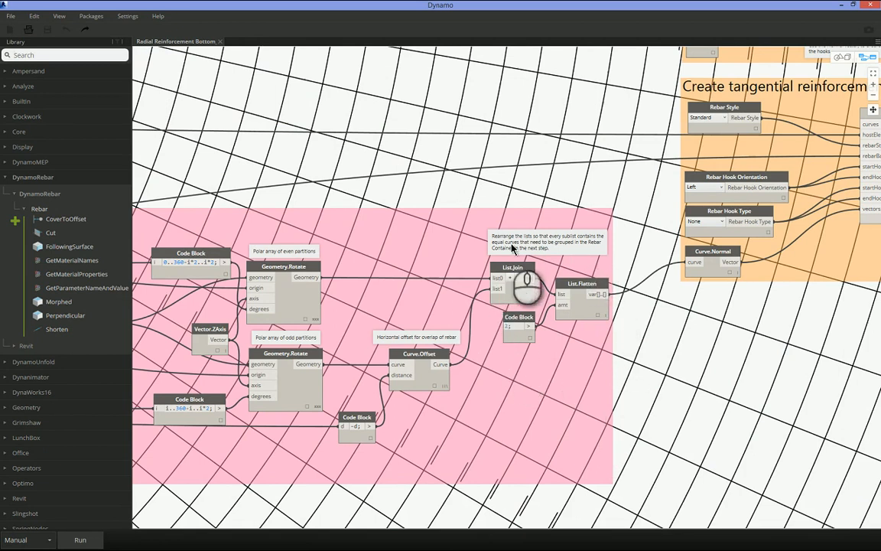
left_click(599, 314)
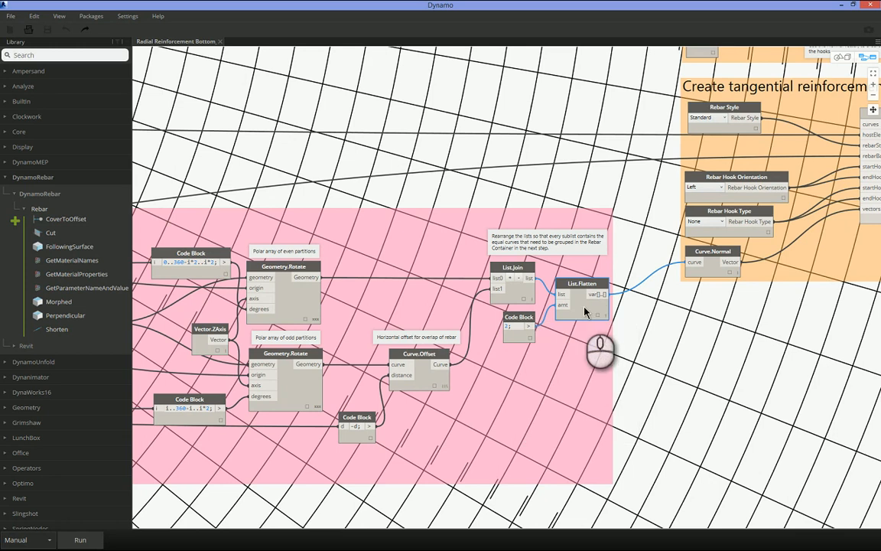
left_click(583, 358)
right_click(628, 348)
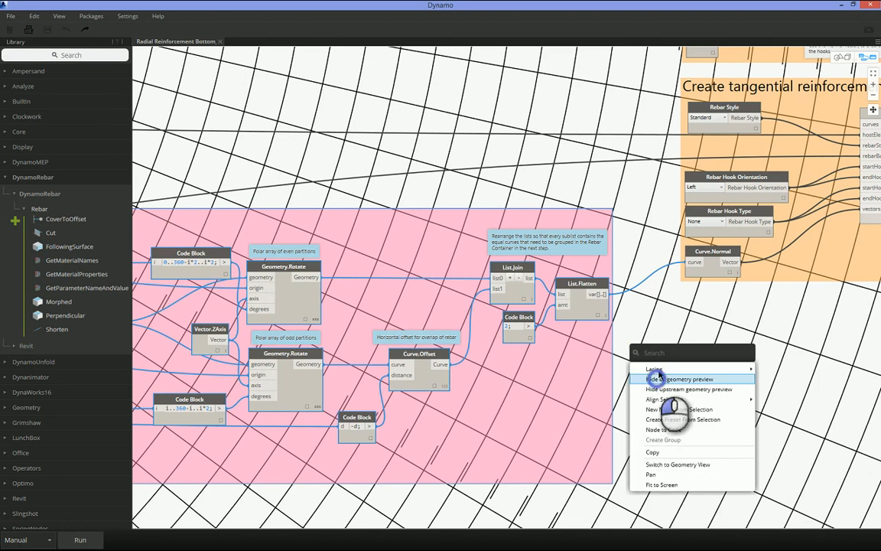
left_click(656, 380)
left_click(665, 318)
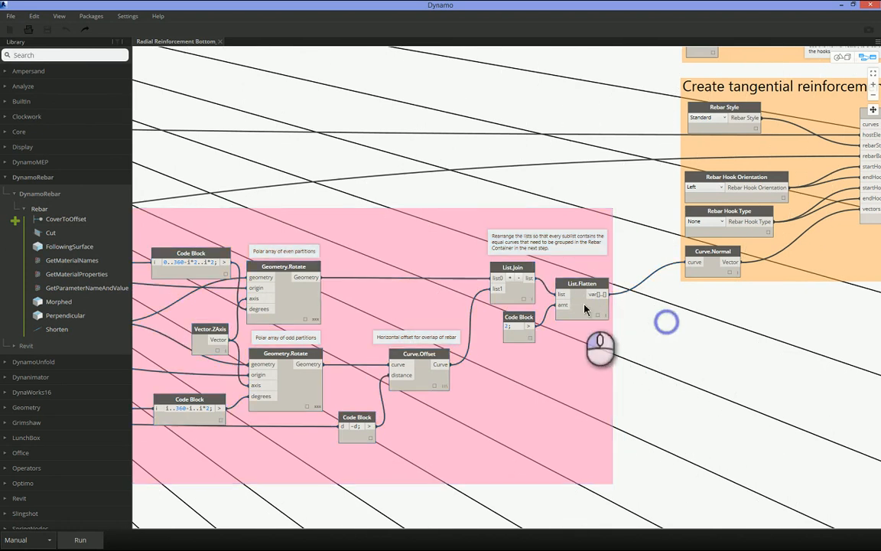
Step: Turn on the geometry preview of the List.Flatten node at the end of the Centerlines tangential reinforcement group
left_click(586, 299)
right_click(580, 304)
left_click(610, 359)
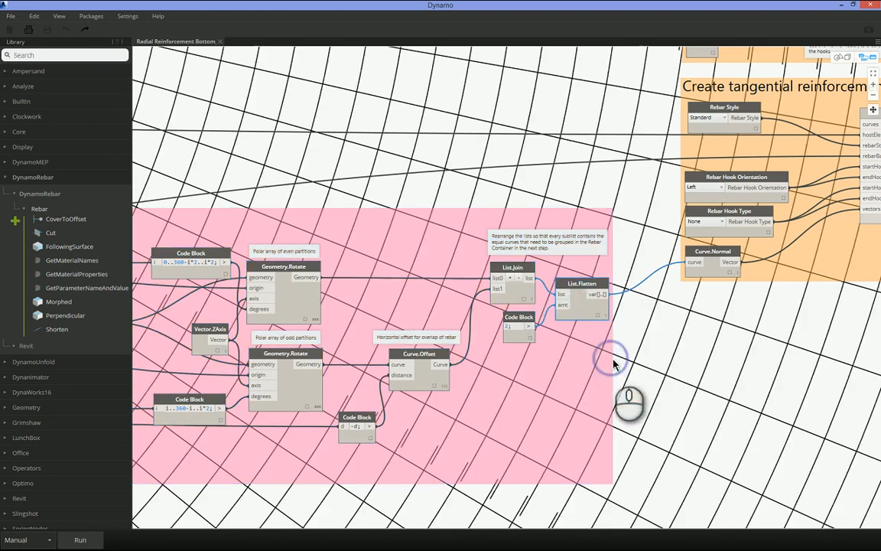
left_click(665, 335)
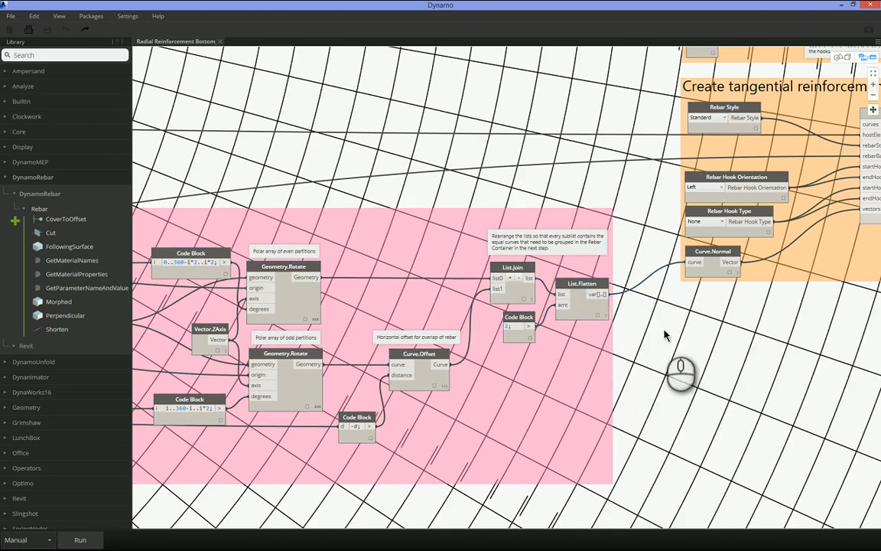
Step: Review the complete grid of radial and tangential centerlines in the 3D geometry view and return to the Revit reinforcement creation groups
scroll(665, 337, "down", 10)
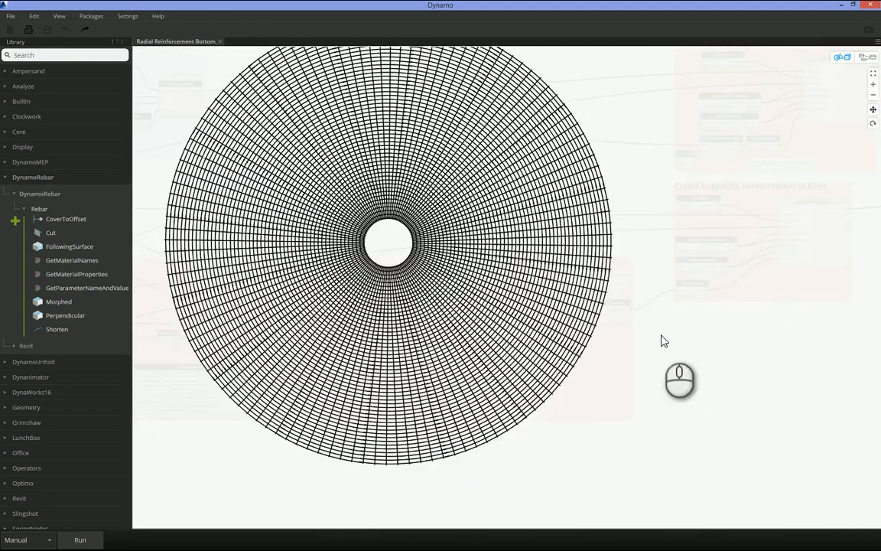
key("ctrl+b")
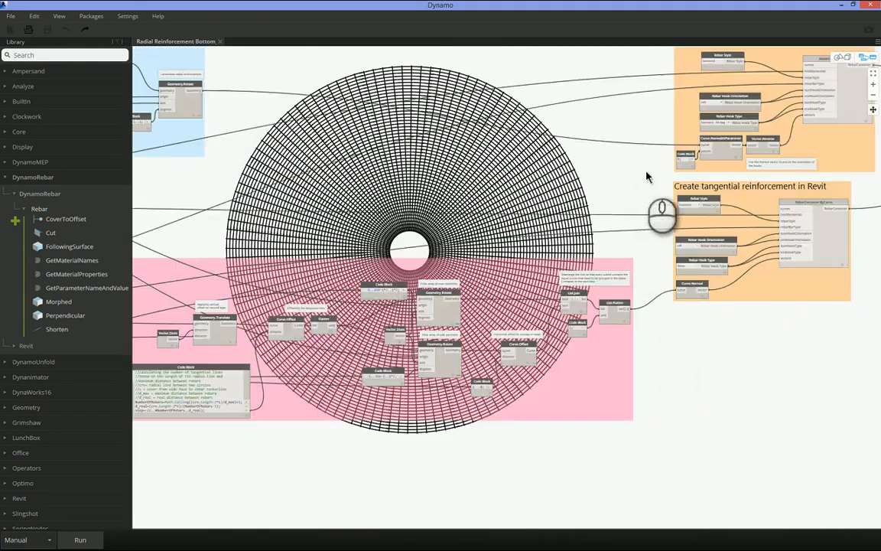
middle_click_drag(644, 170, 425, 252)
scroll(617, 268, "down", 2)
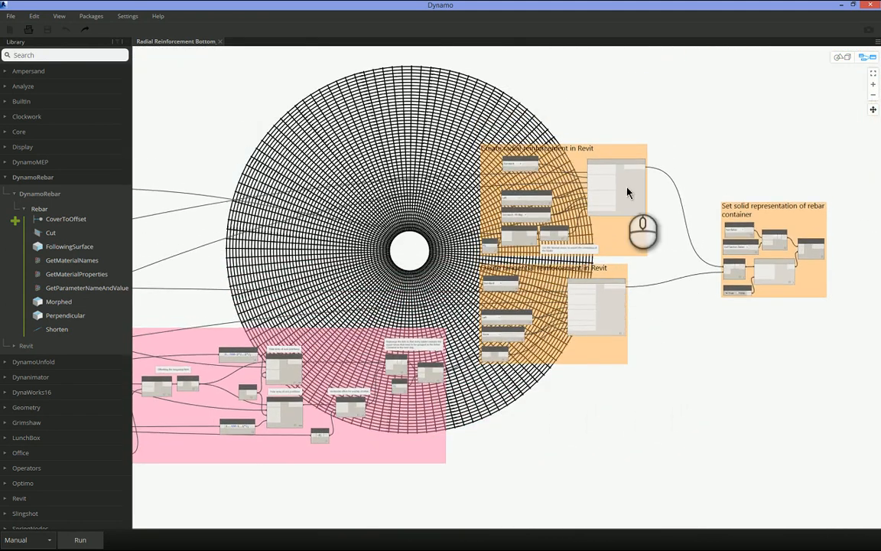
Step: Browse the Rebar and RebarContainer node categories under Revit Elements in the DynamoRebar package library
scroll(660, 175, "up", 2)
scroll(661, 178, "up", 2)
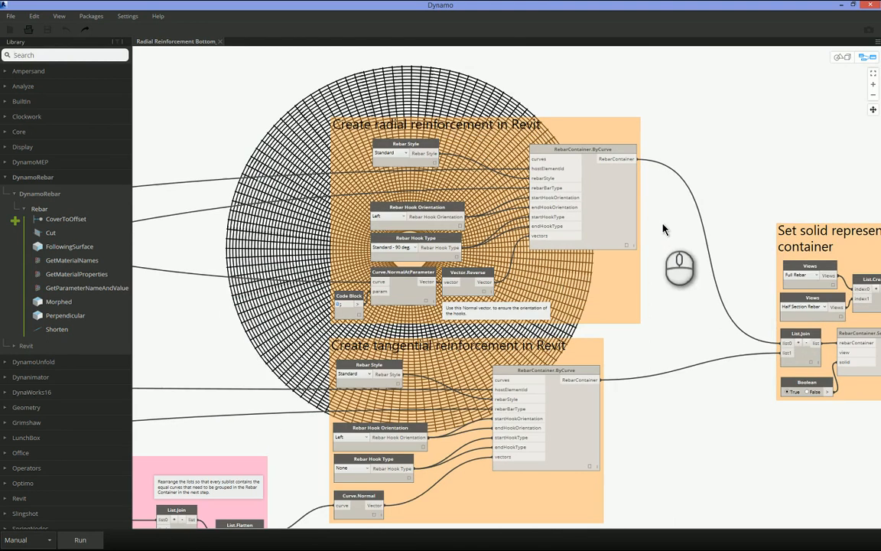
left_click(24, 210)
left_click(14, 225)
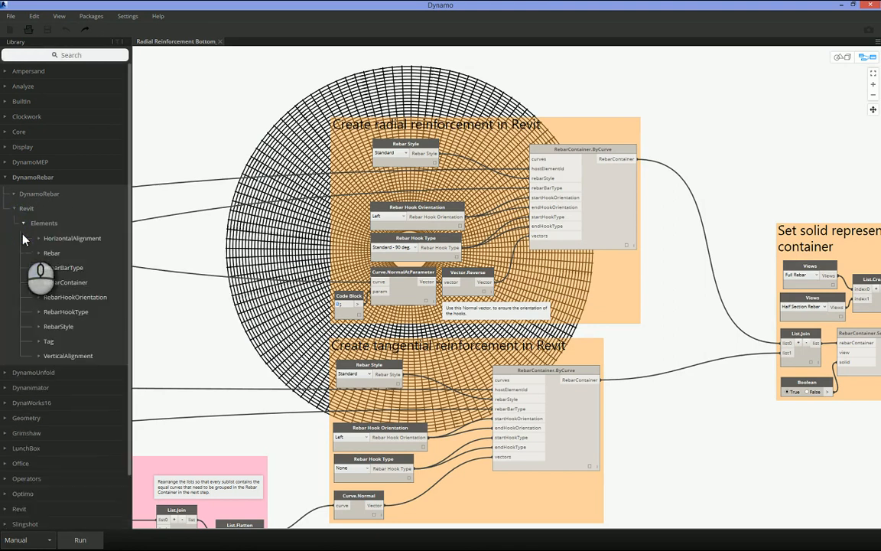
left_click(39, 253)
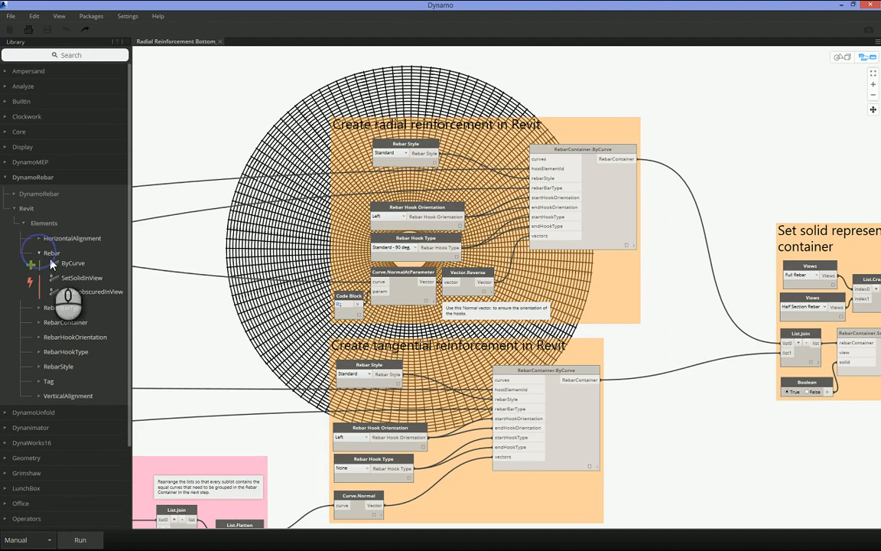
mouse_move(74, 266)
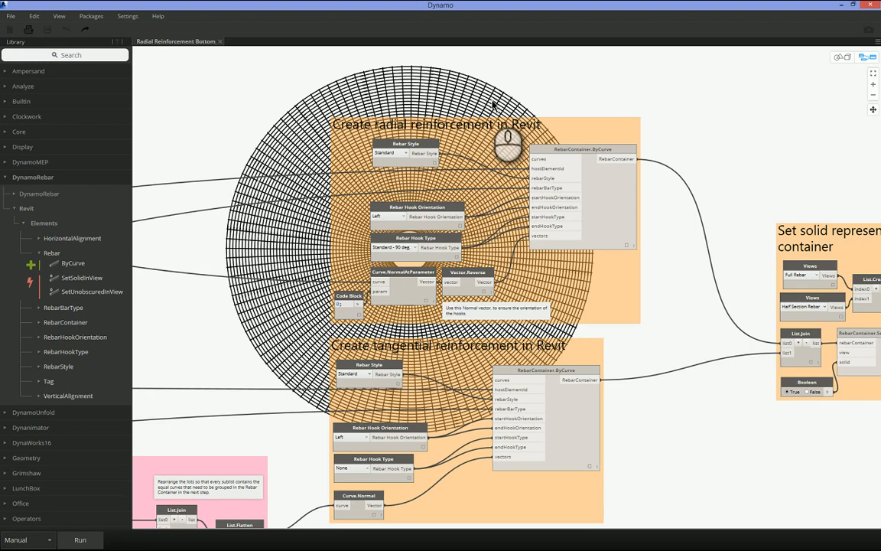
left_click(39, 324)
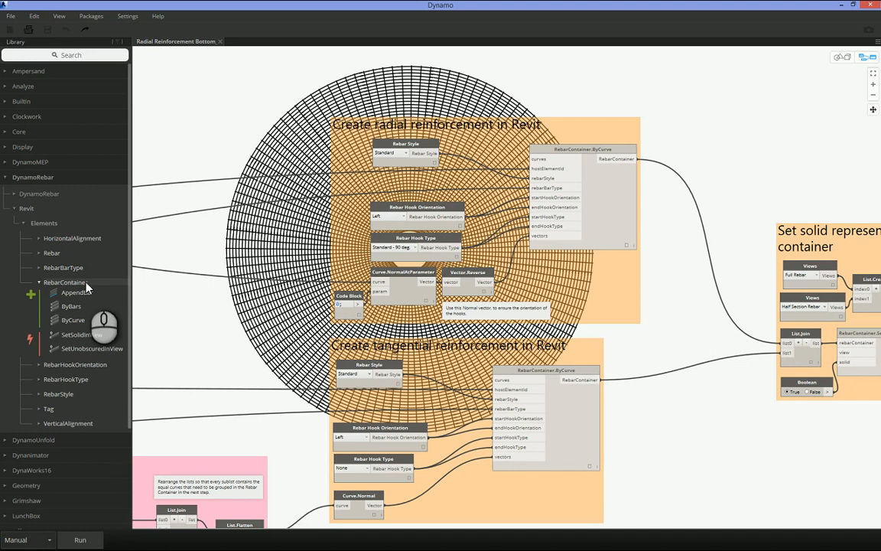
Step: Pin the output preview of the List.Flatten node in the Centerlines tangential reinforcement group to examine its list structure
left_click(293, 434)
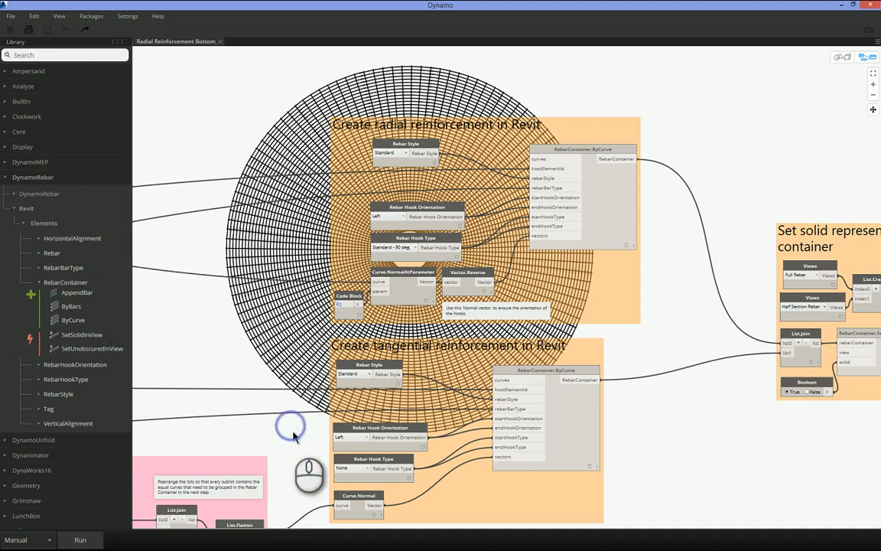
middle_click_drag(293, 434, 391, 285)
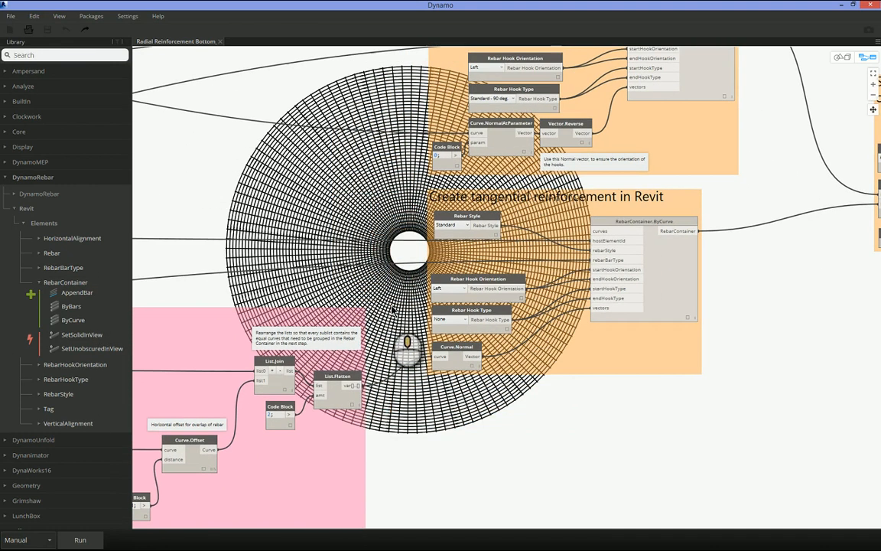
left_click(354, 409)
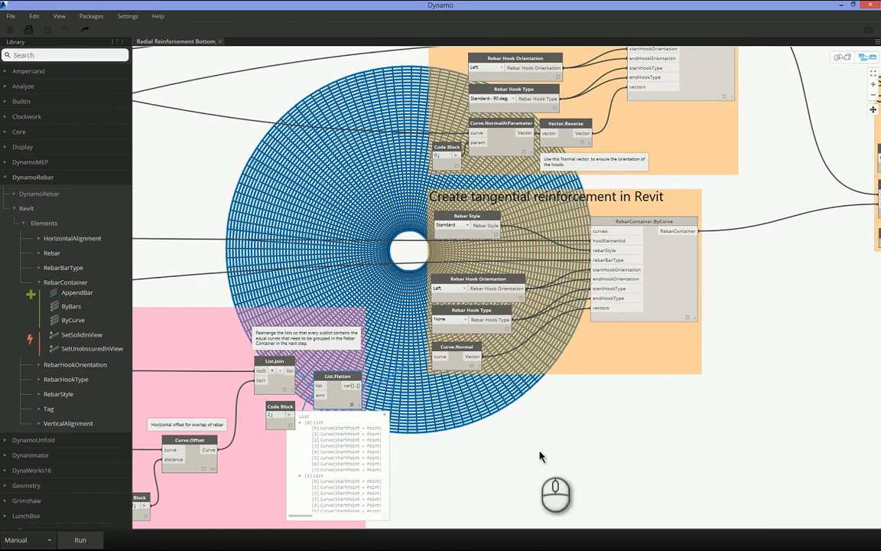
left_click(559, 448)
Step: Connect the Geometry.Rotate output of the Centerlines radial reinforcement group to the curves input of the radial RebarContainer.ByCurve node
middle_click_drag(782, 157, 725, 291)
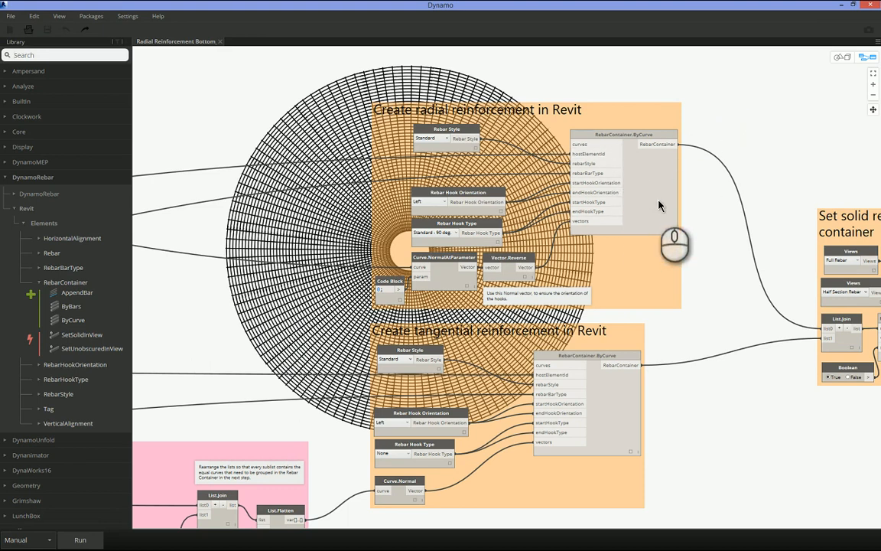
left_click(208, 121)
scroll(208, 120, "down", 1)
middle_click_drag(206, 119, 681, 143)
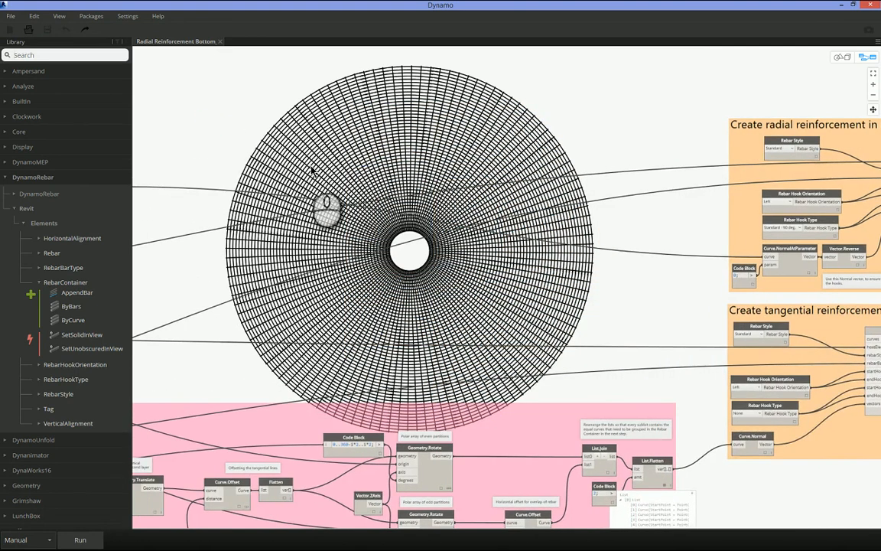
middle_click_drag(335, 168, 616, 172)
left_click(384, 207)
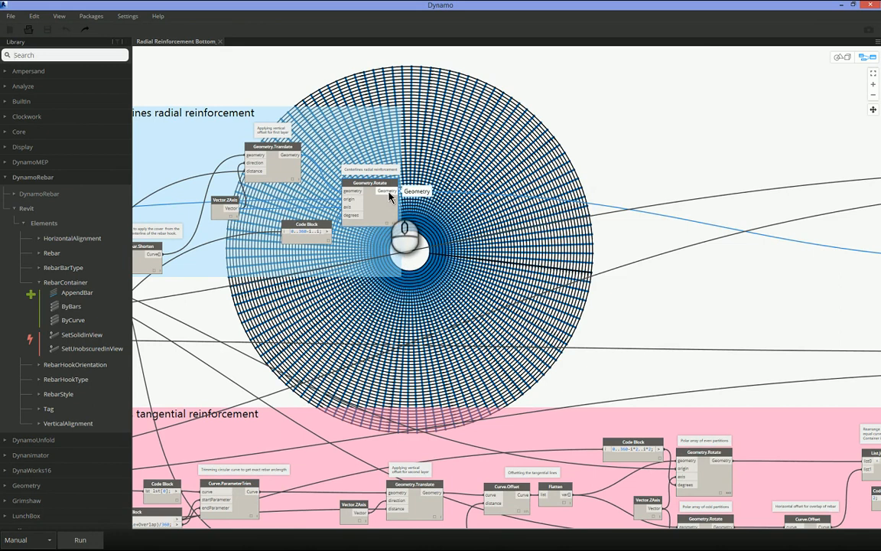
left_click(387, 191)
middle_click_drag(736, 161, 305, 186)
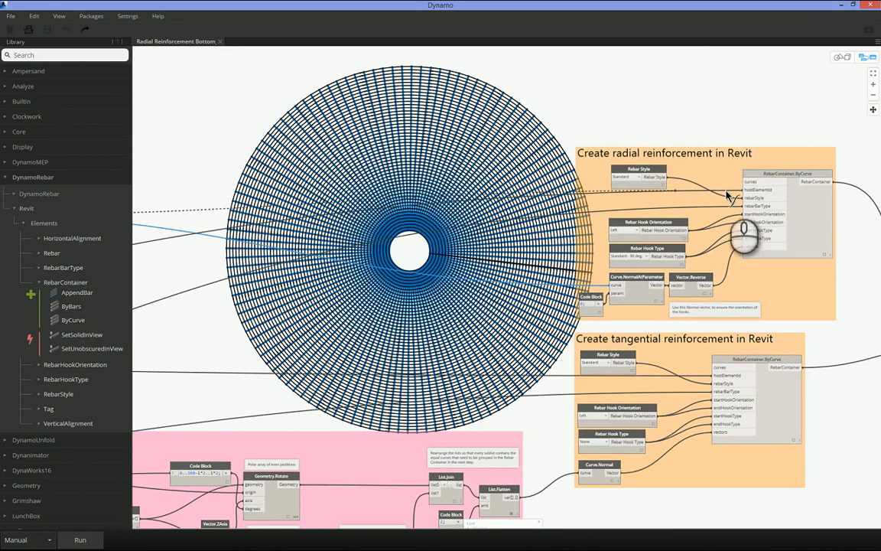
left_click(745, 181)
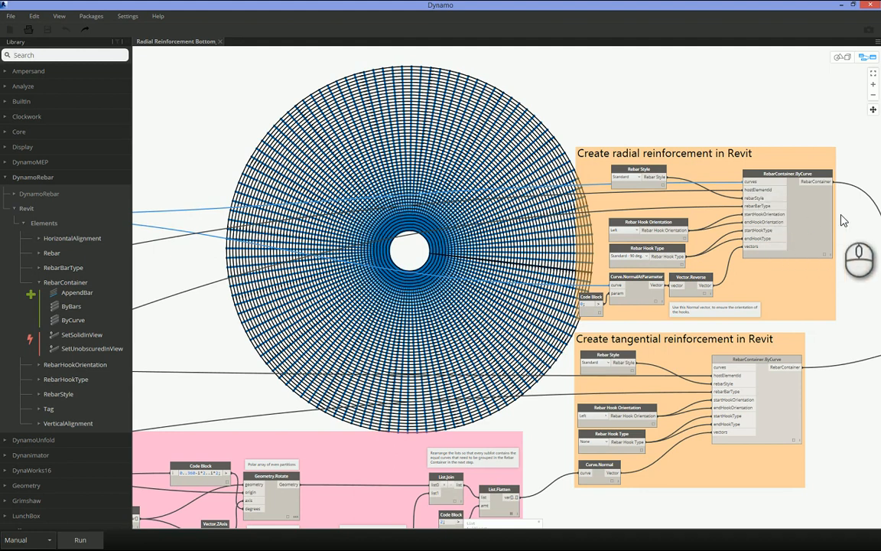
left_click(601, 103)
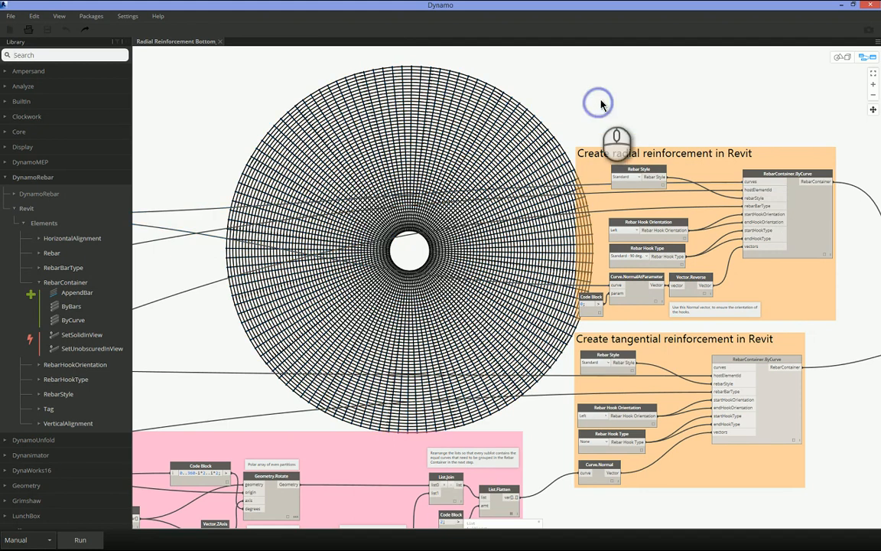
Step: Examine the Geometry Input group that supplies the host element ID and return to the Revit reinforcement creation groups
scroll(593, 110, "down", 5)
middle_click_drag(440, 141, 655, 178)
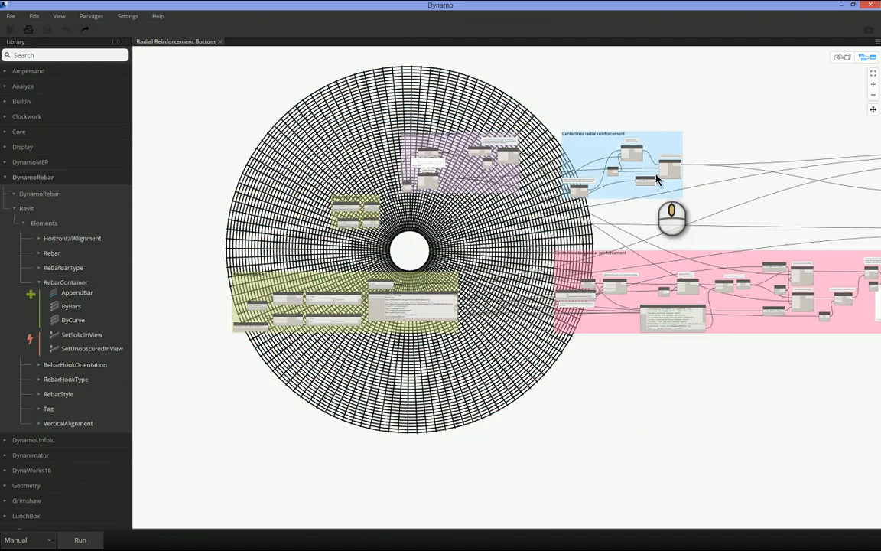
scroll(336, 265, "up", 8)
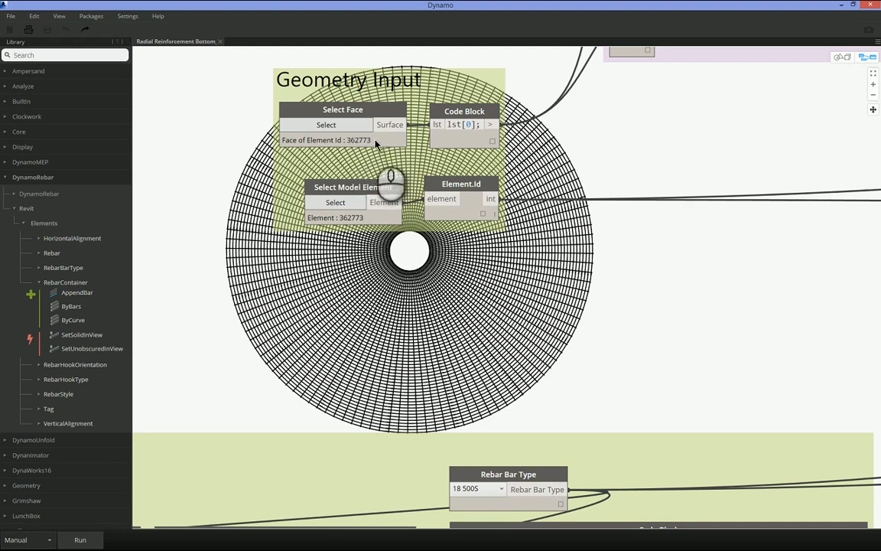
left_click(615, 129)
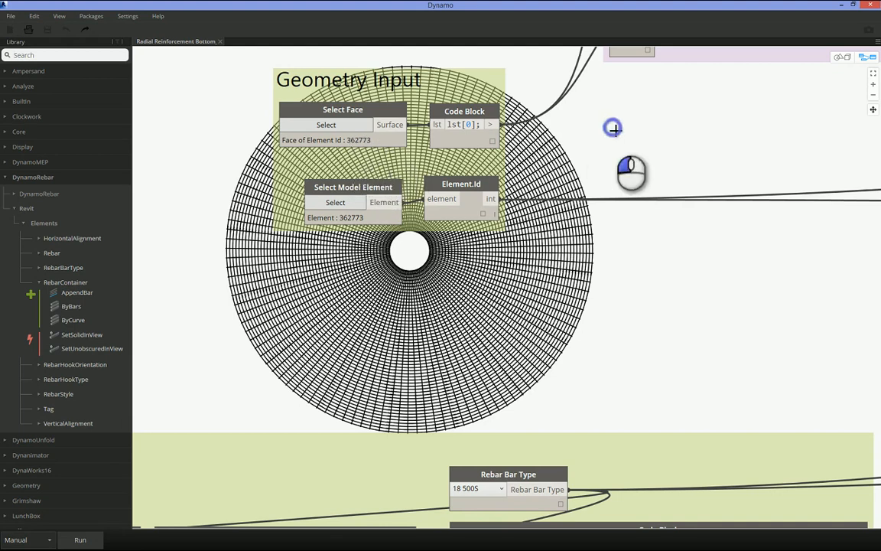
scroll(637, 145, "down", 5)
middle_click_drag(767, 163, 205, 201)
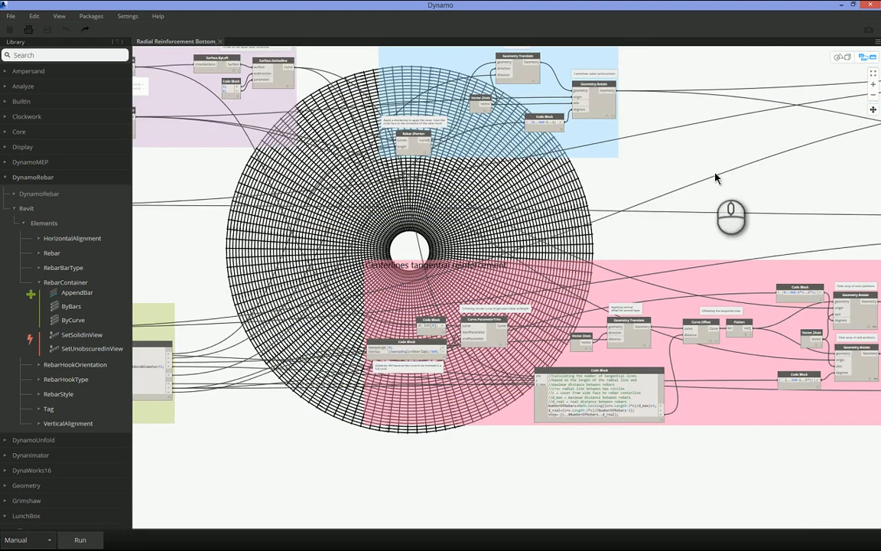
middle_click_drag(723, 170, 163, 245)
scroll(704, 162, "up", 5)
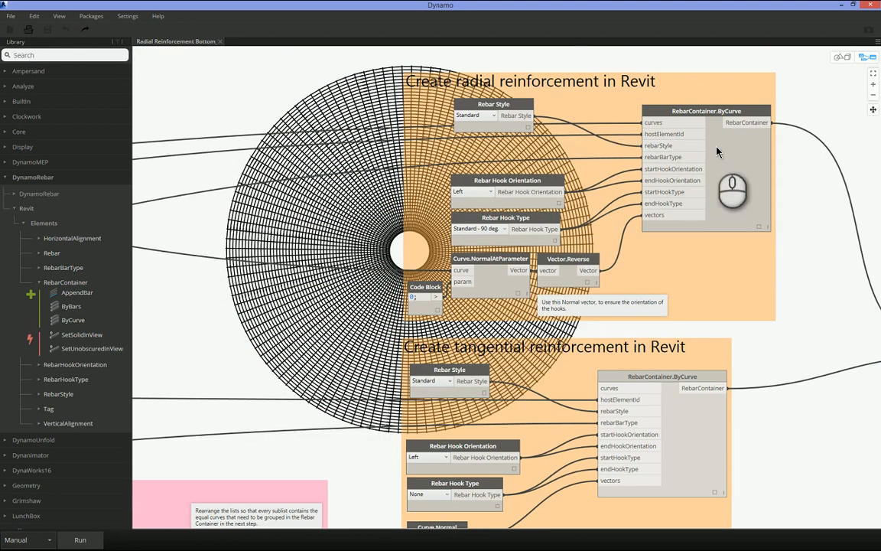
Step: Review the rebar style options for the radial reinforcement, keep Standard, and examine the inputs of its RebarContainer.ByCurve node
left_click(490, 115)
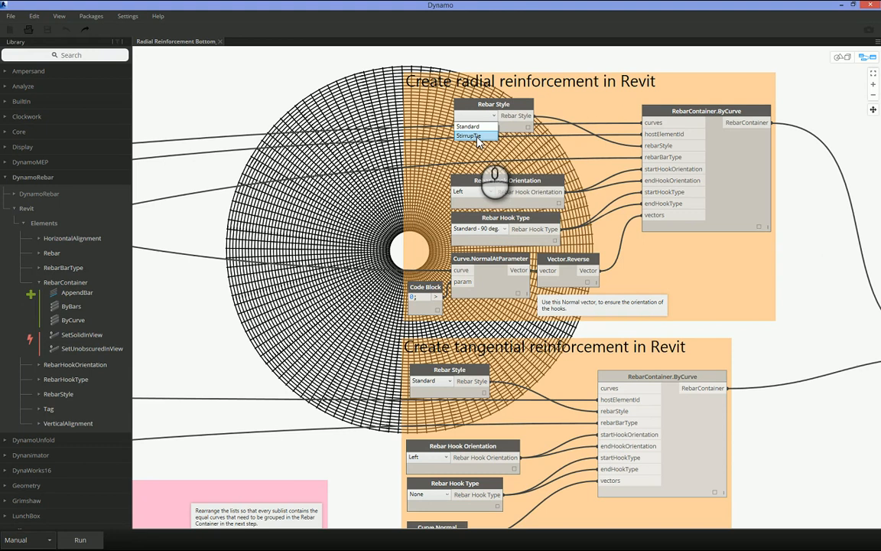
left_click(472, 129)
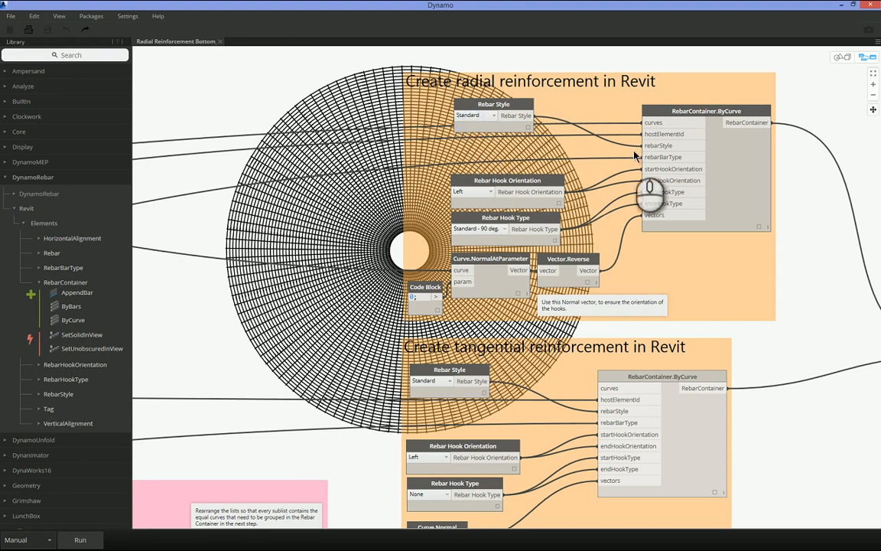
left_click(729, 164)
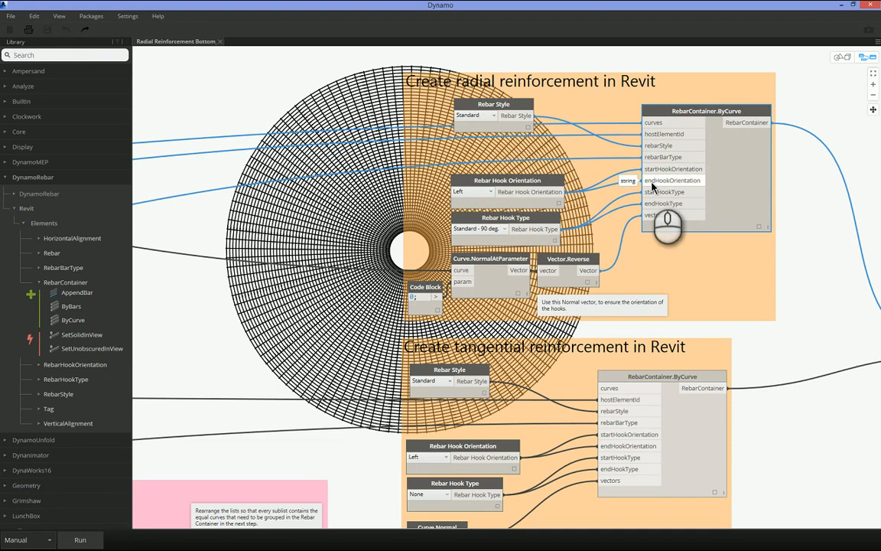
left_click(494, 241)
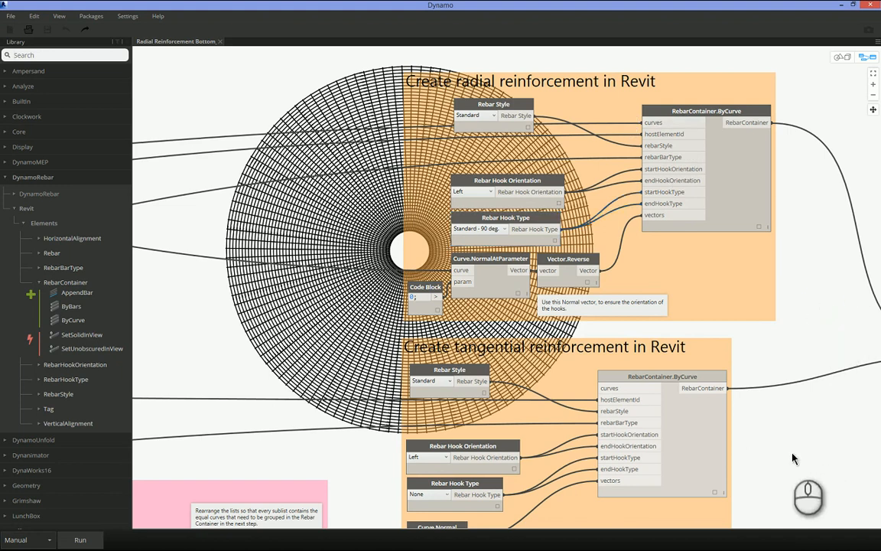
Step: Connect the List.Flatten output of the tangential centerlines to the curves input of the tangential RebarContainer.ByCurve node
middle_click_drag(791, 452, 818, 276)
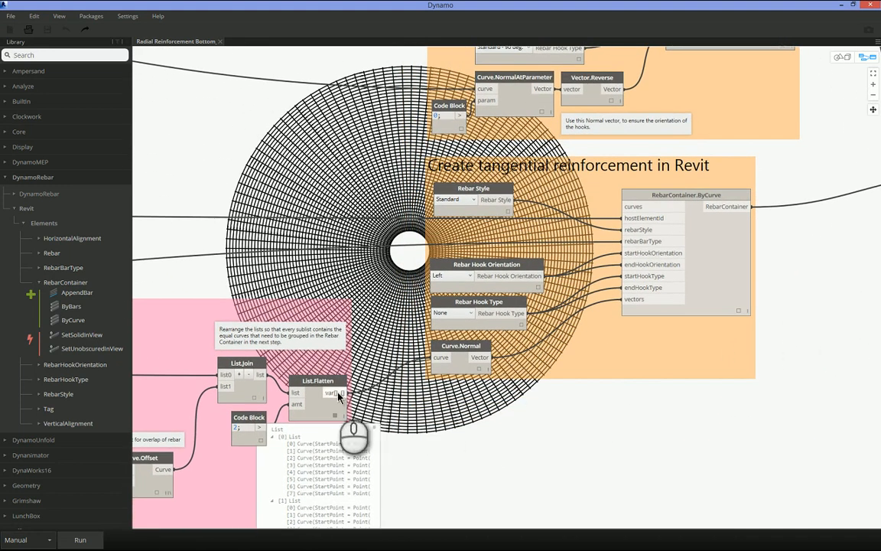
left_click_drag(339, 396, 626, 206)
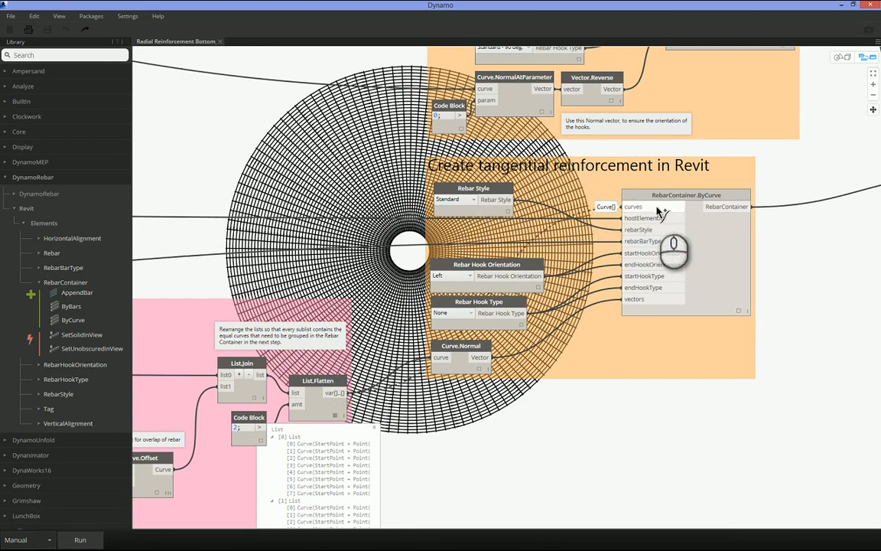
left_click(656, 208)
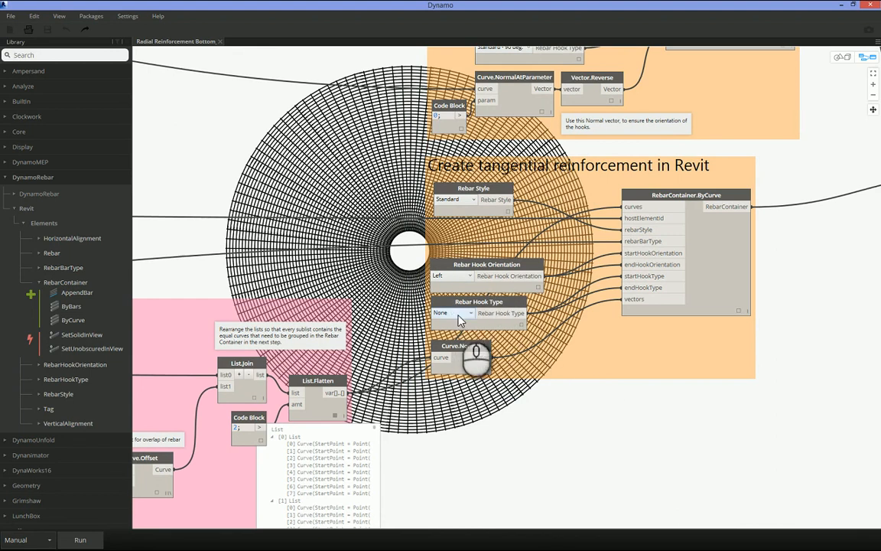
mouse_move(464, 351)
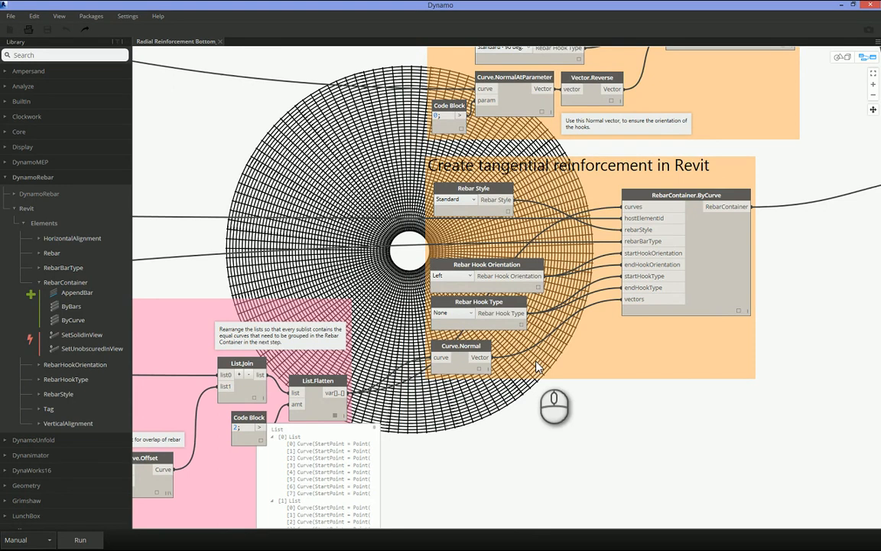
Step: Examine the nodes in the group that sets the solid representation of the rebar containers in the Revit views
left_click(846, 289)
scroll(842, 288, "down", 3)
middle_click_drag(828, 271, 399, 322)
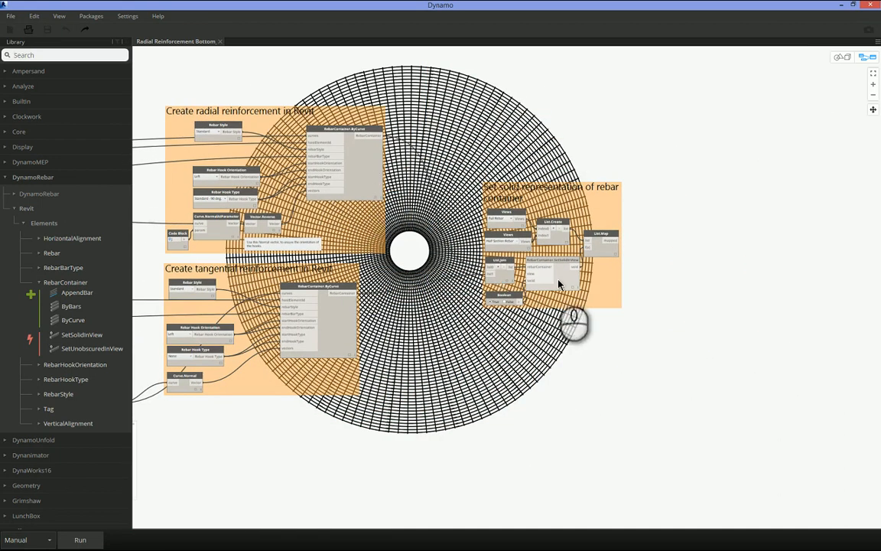
scroll(558, 284, "up", 2)
scroll(559, 285, "up", 1)
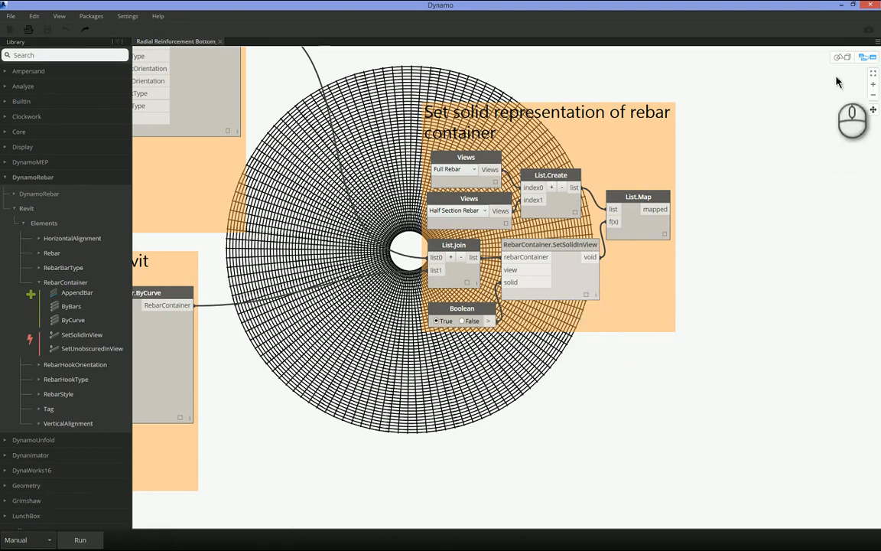
Step: Shrink the Dynamo window to expose the Revit 3D view and run the graph to create the reinforcement
left_click(854, 5)
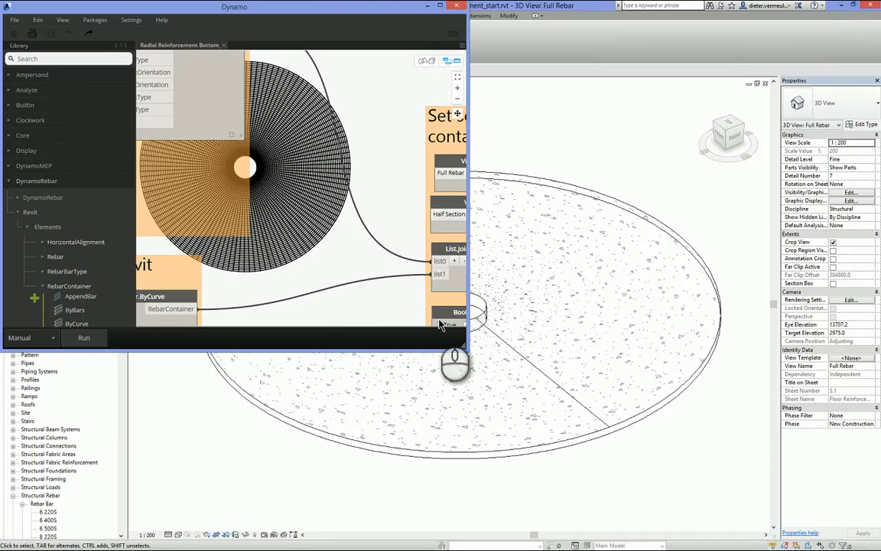
left_click_drag(464, 349, 138, 381)
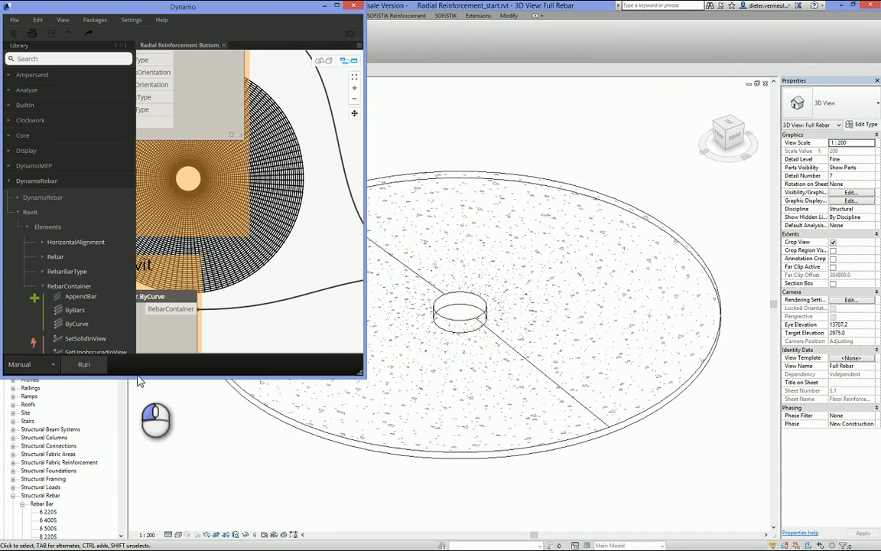
left_click(86, 365)
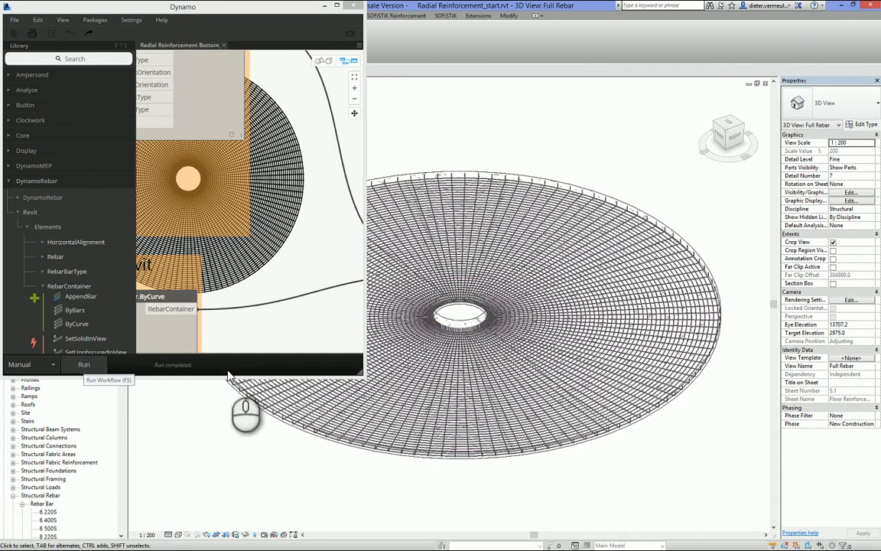
Step: Inspect the hooks of the radial bars and the tangential bars up close at the floor's outer edge in Revit
scroll(632, 453, "up", 3)
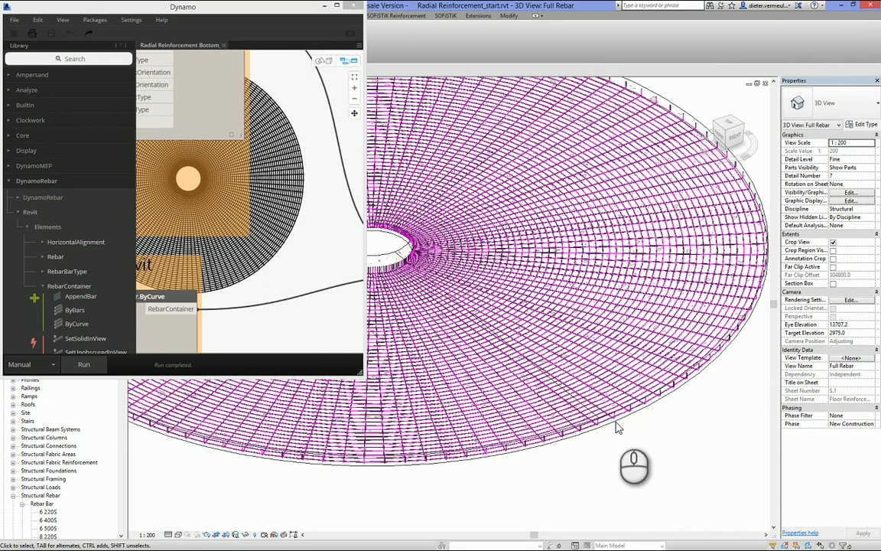
scroll(618, 433, "up", 3)
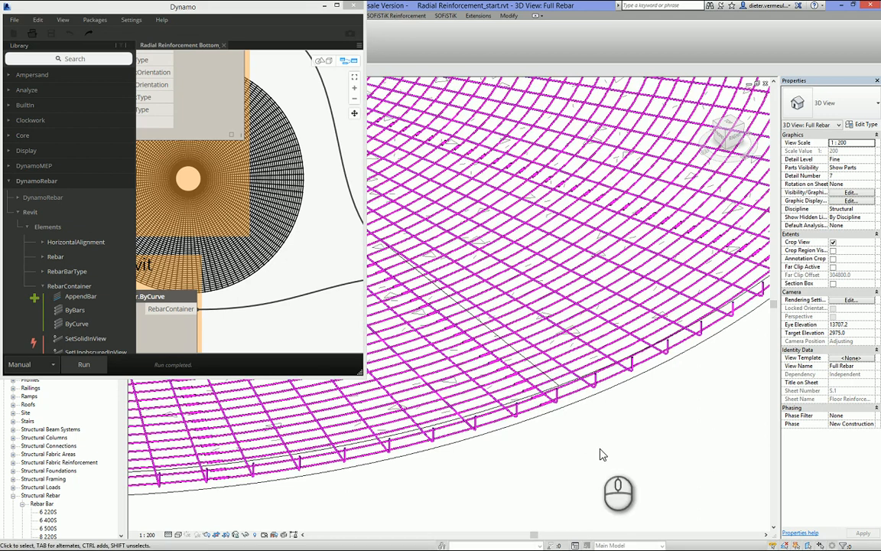
scroll(515, 436, "up", 3)
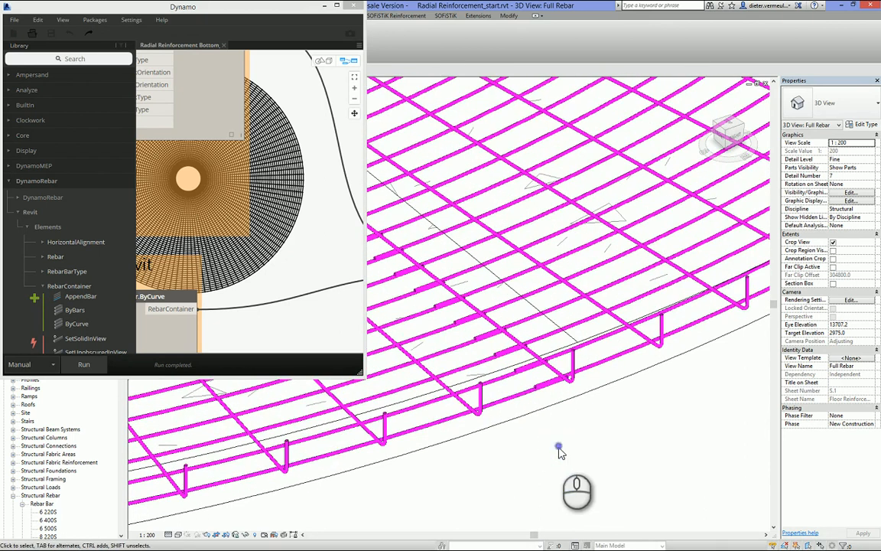
Step: Select the outermost tangential rebar container in the 3D view and examine its properties and its spread around the floor
scroll(509, 453, "down", 3)
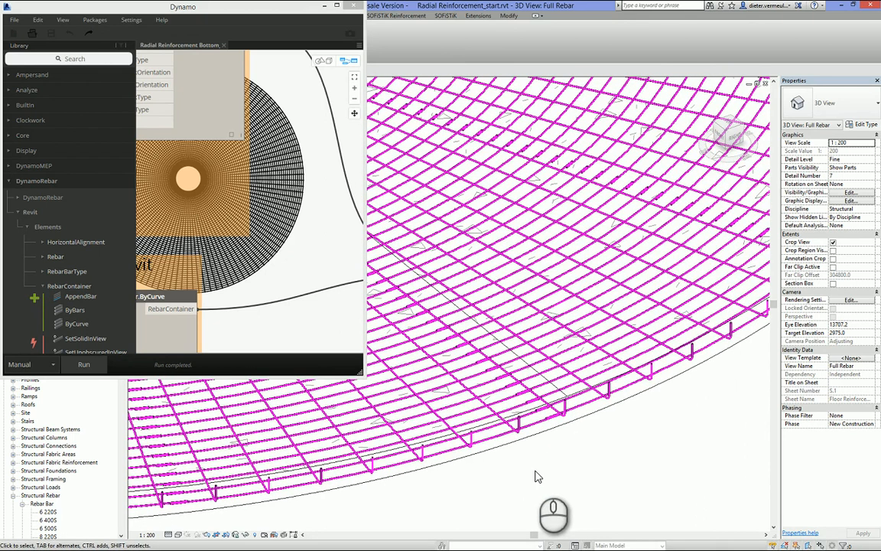
left_click(452, 456)
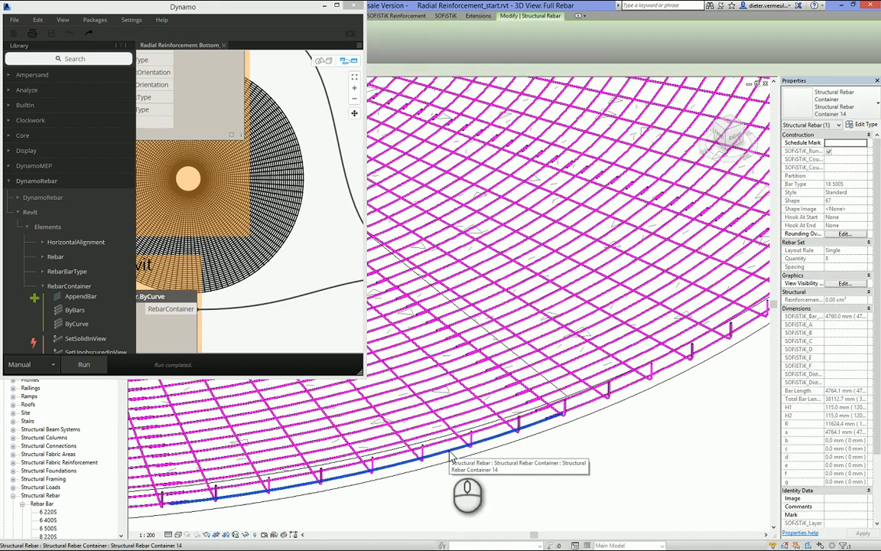
scroll(500, 483, "down", 2)
middle_click_drag(498, 485, 665, 457)
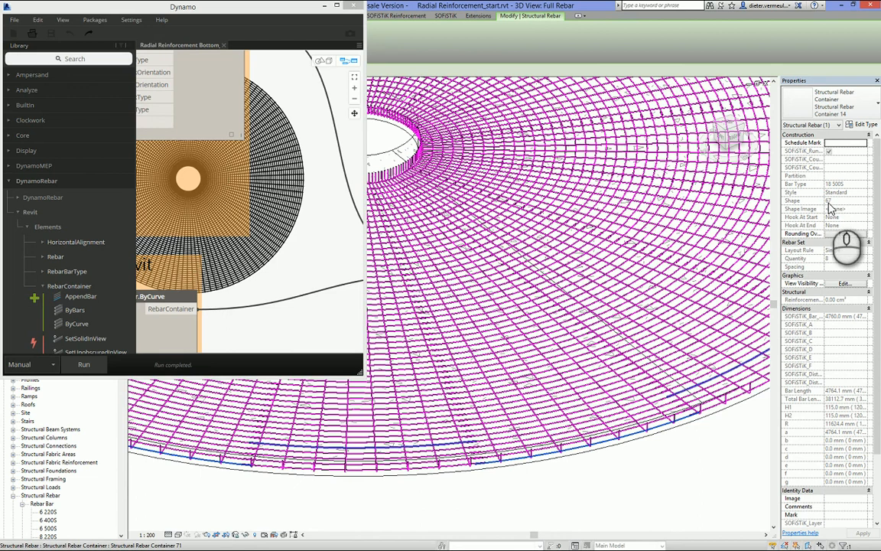
Step: Inspect successive tangential rebar containers ring by ring from the outer edge inward, and clear the selection
left_click(629, 453)
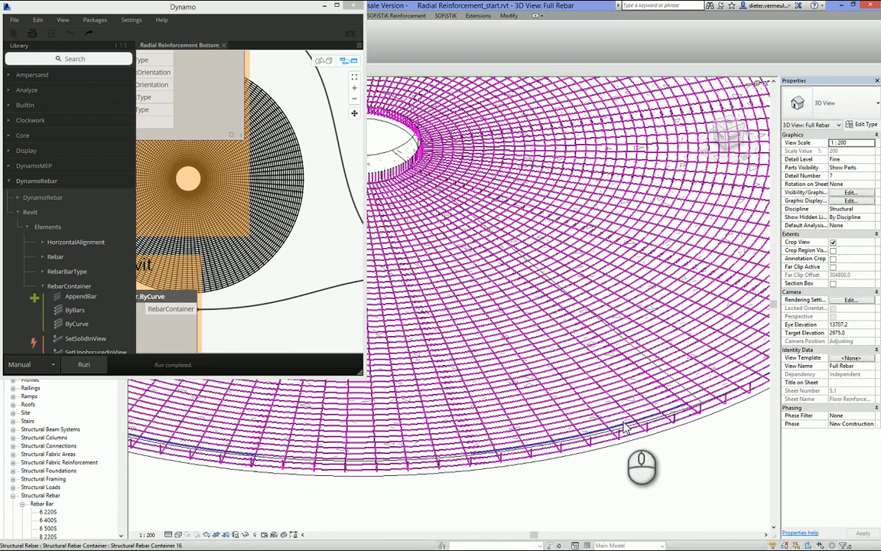
left_click(622, 418)
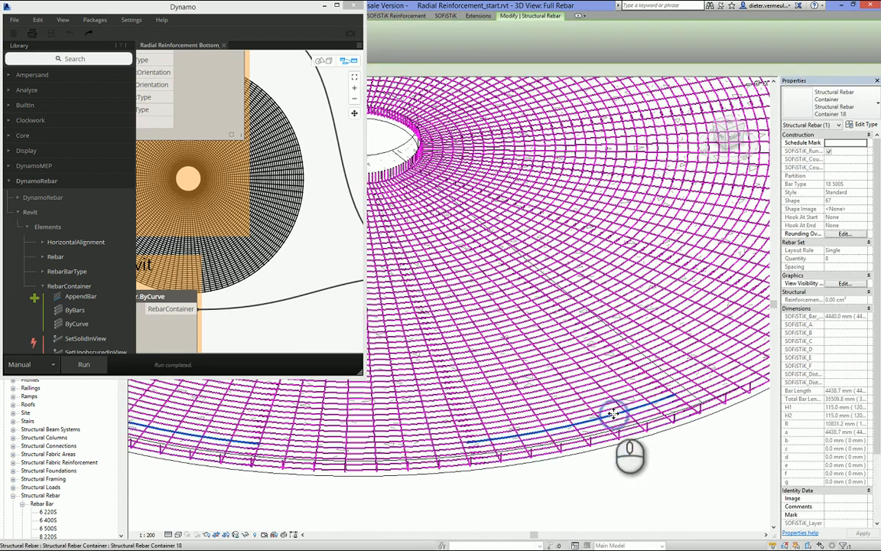
left_click(613, 414)
left_click(609, 411)
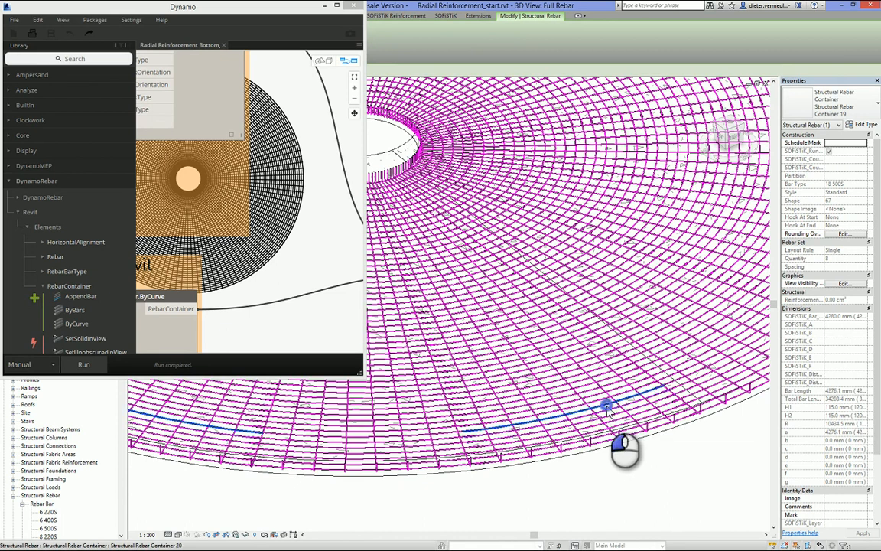
left_click(602, 402)
left_click(598, 394)
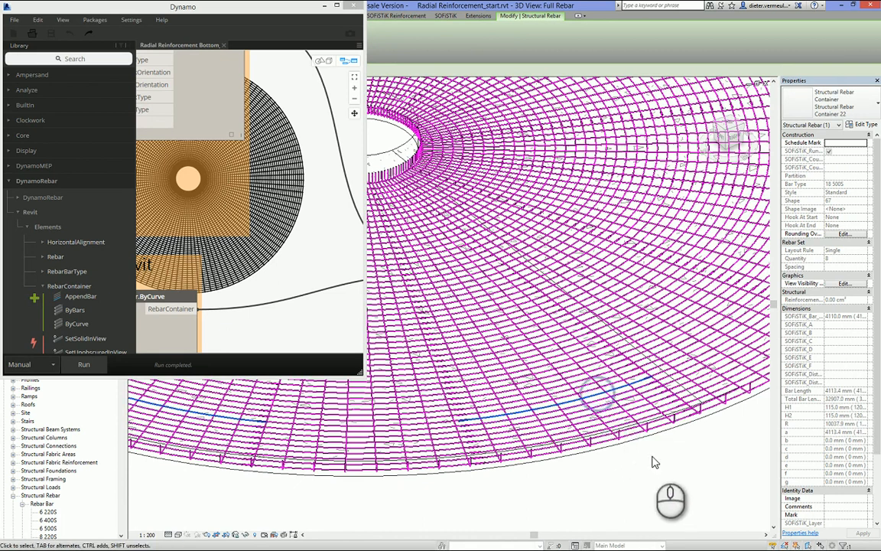
left_click(656, 463)
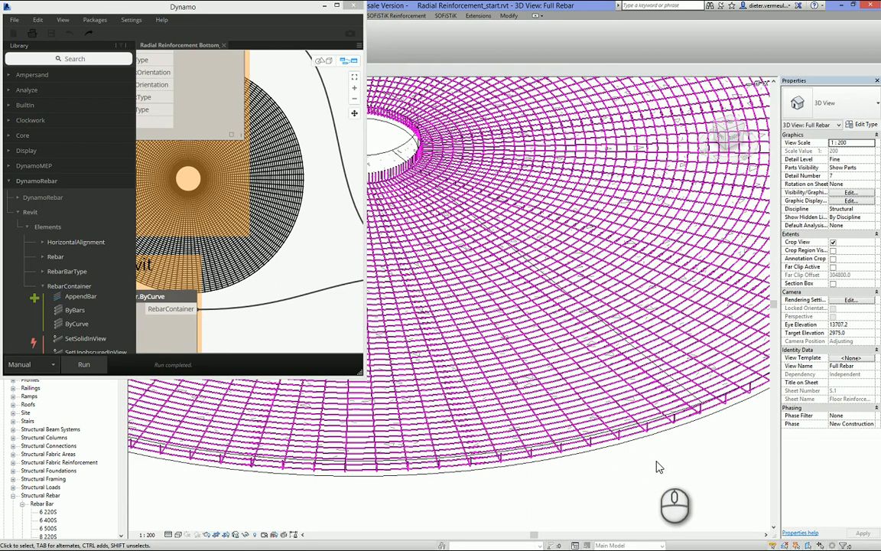
scroll(659, 467, "down", 5)
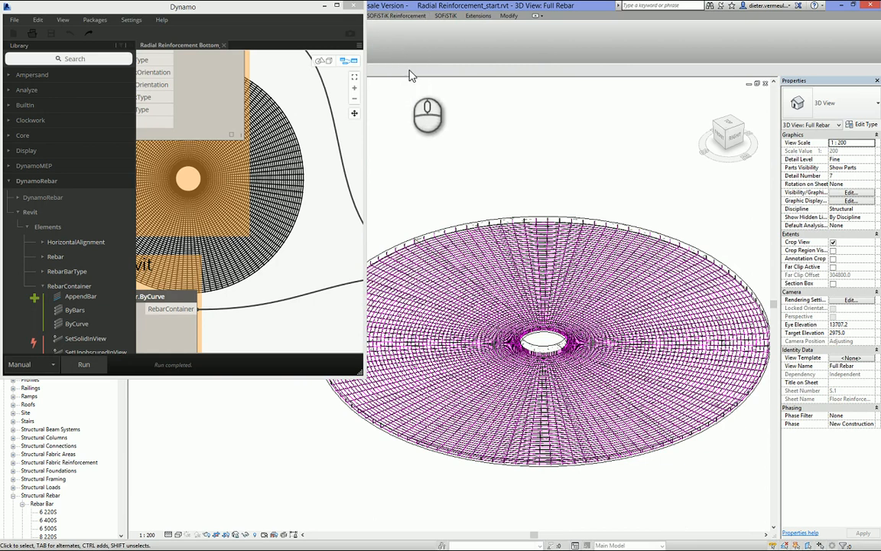
Step: Close the Radial Reinforcement Bottom graph in Dynamo and open the recent graph Radial Reinforcement Inclined_demo
left_click(224, 46)
left_click(237, 219)
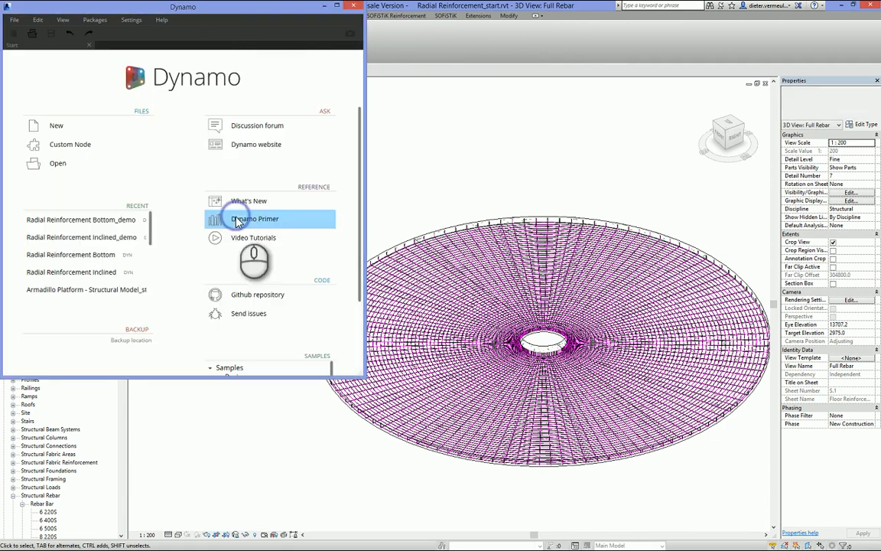
left_click(69, 238)
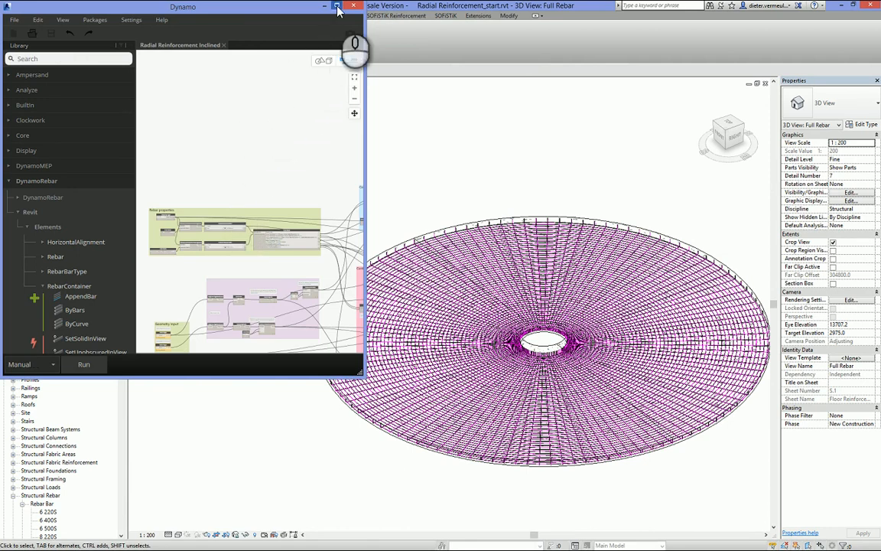
Step: Assign the two half-circle edges of the floor's outer circle to the first Select Edges node in the Geometry Input group
left_click(184, 287)
middle_click_drag(185, 287, 224, 155)
scroll(215, 190, "up", 6)
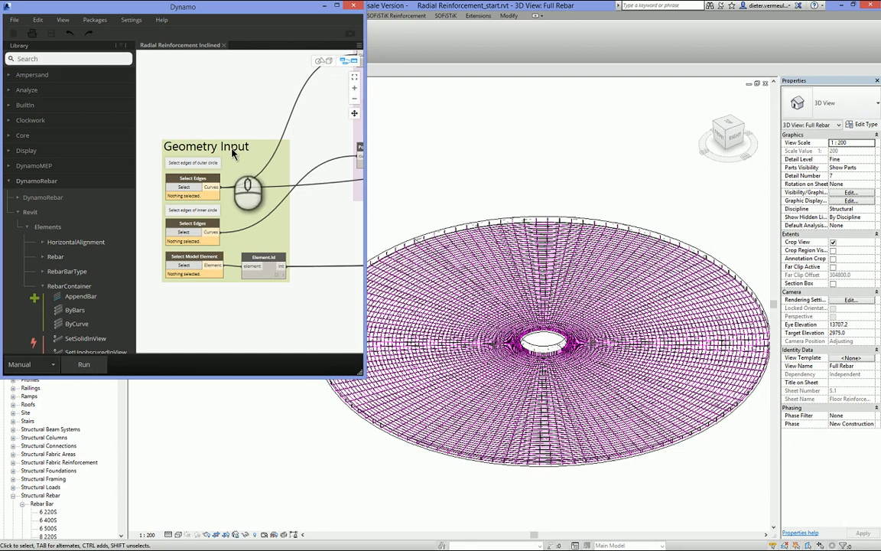
left_click(186, 191)
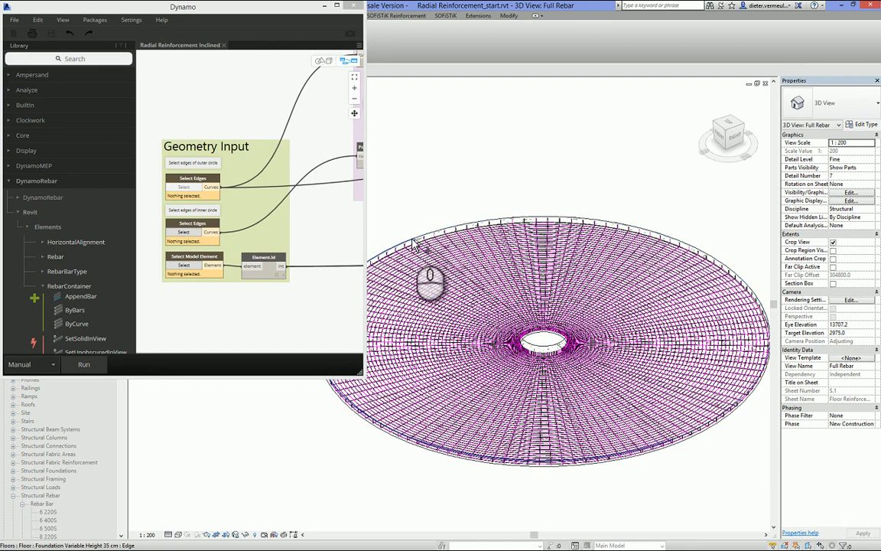
left_click(409, 238)
left_click(419, 228)
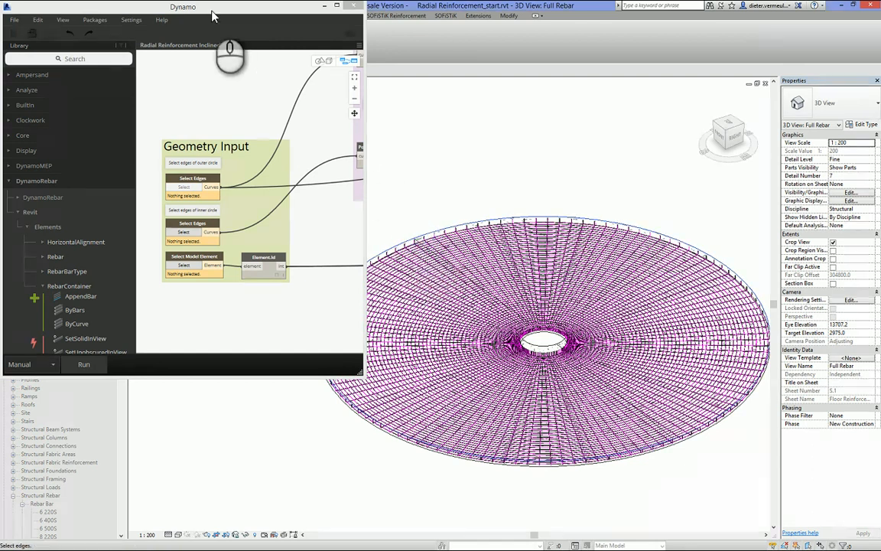
left_click_drag(192, 9, 194, 116)
left_click(46, 70)
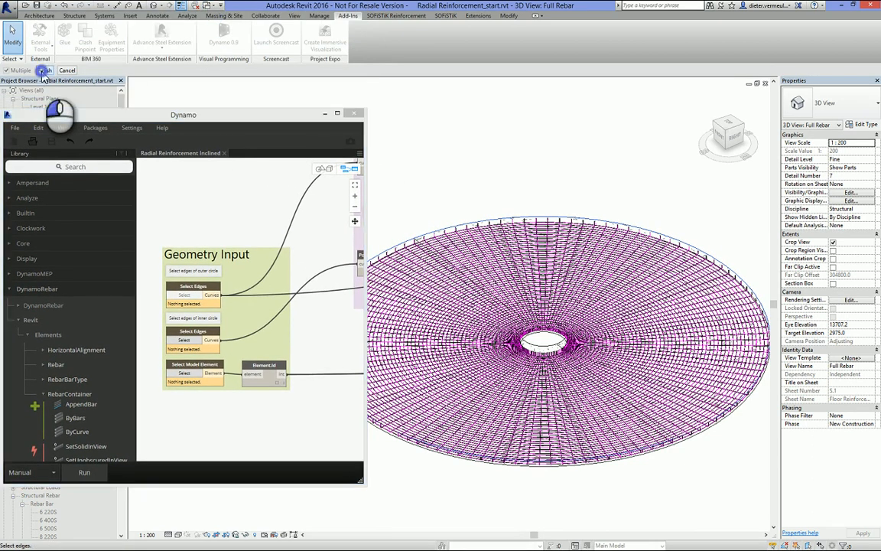
Step: Assign the floor's inner circle edges to the second Select Edges node and the floor itself to the Select Model Element node
left_click(184, 339)
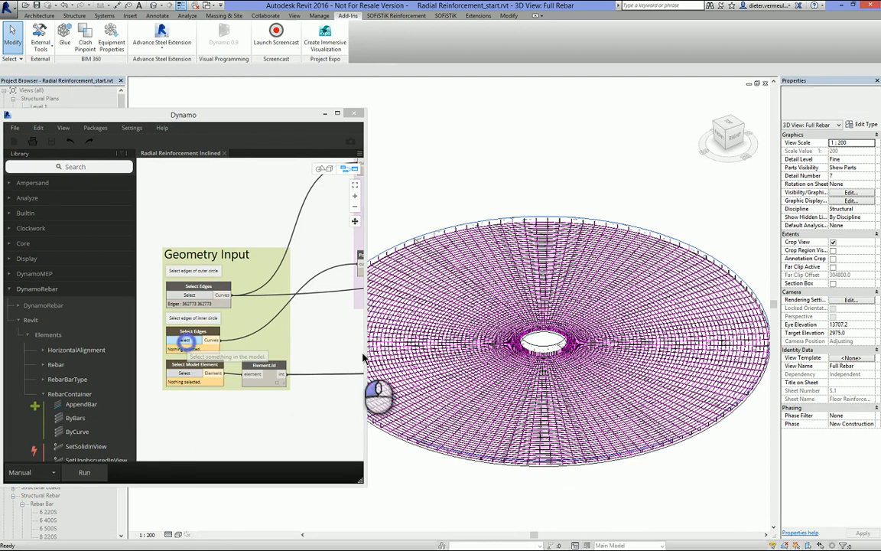
left_click(561, 348)
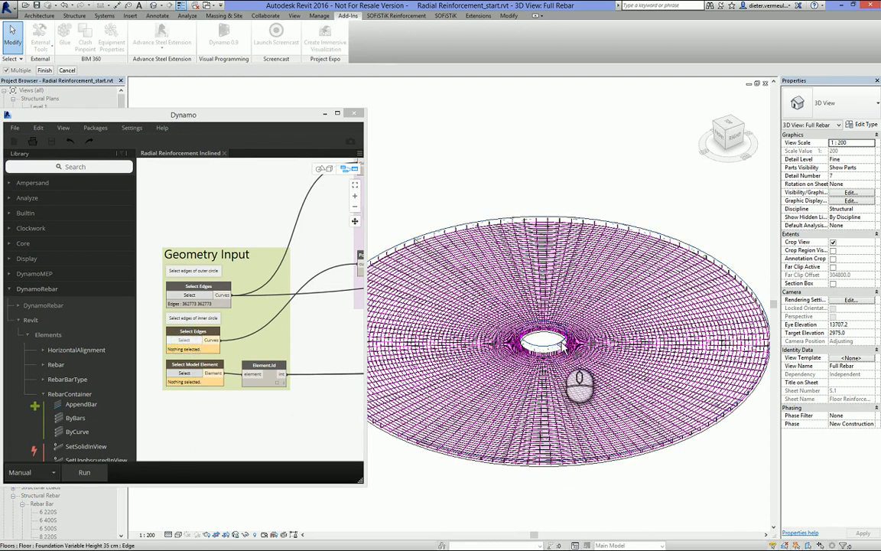
left_click(46, 70)
left_click(185, 373)
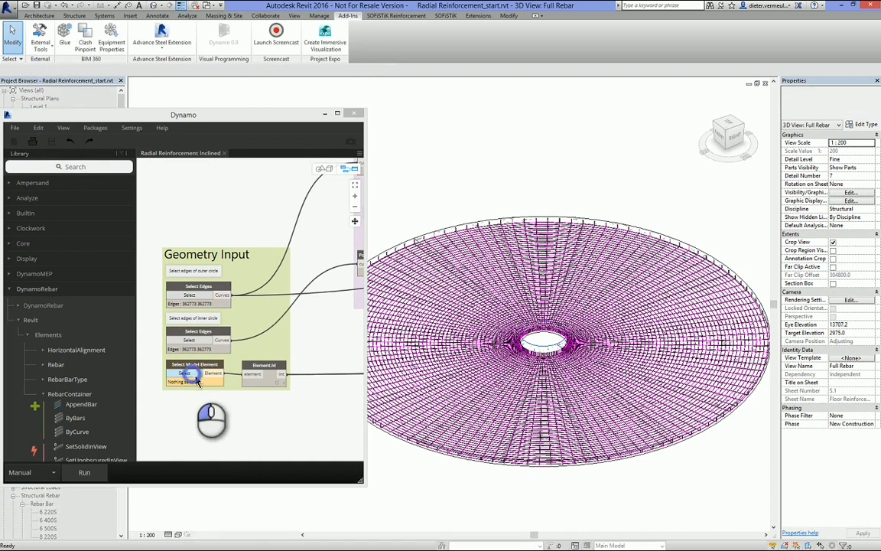
left_click(581, 472)
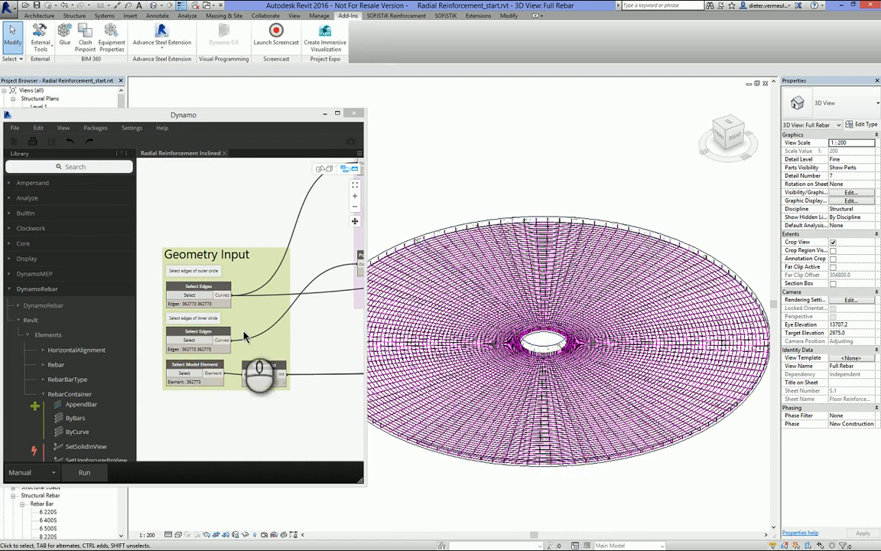
Step: Maximize the Dynamo window and run the inclined reinforcement graph
left_click(339, 115)
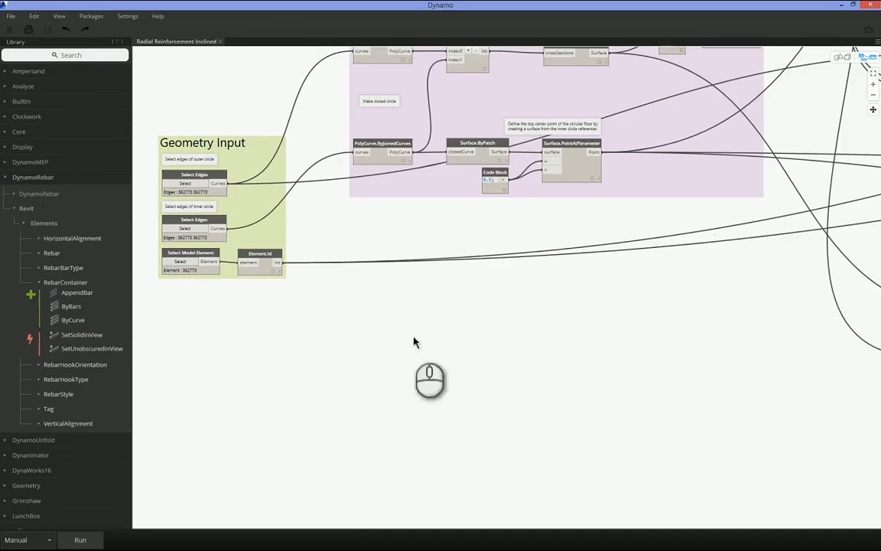
scroll(475, 293, "down", 5)
scroll(384, 431, "down", 3)
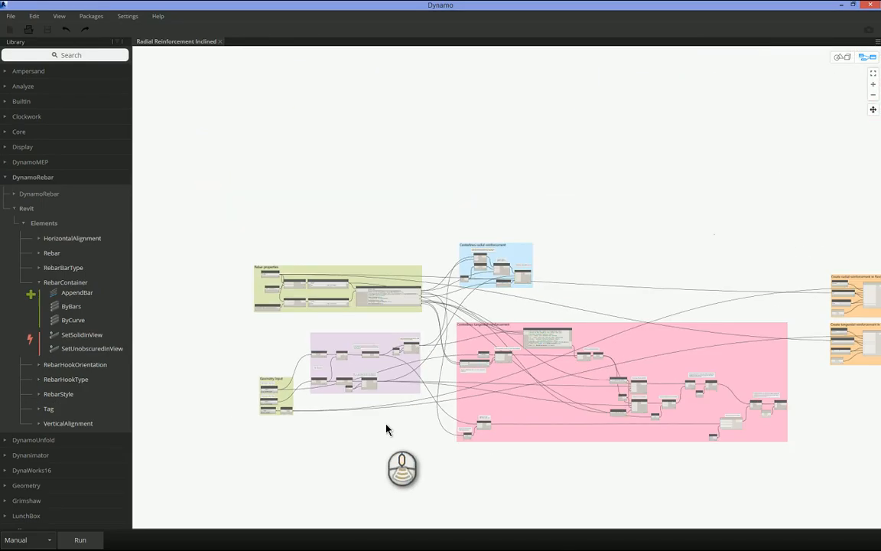
left_click(83, 540)
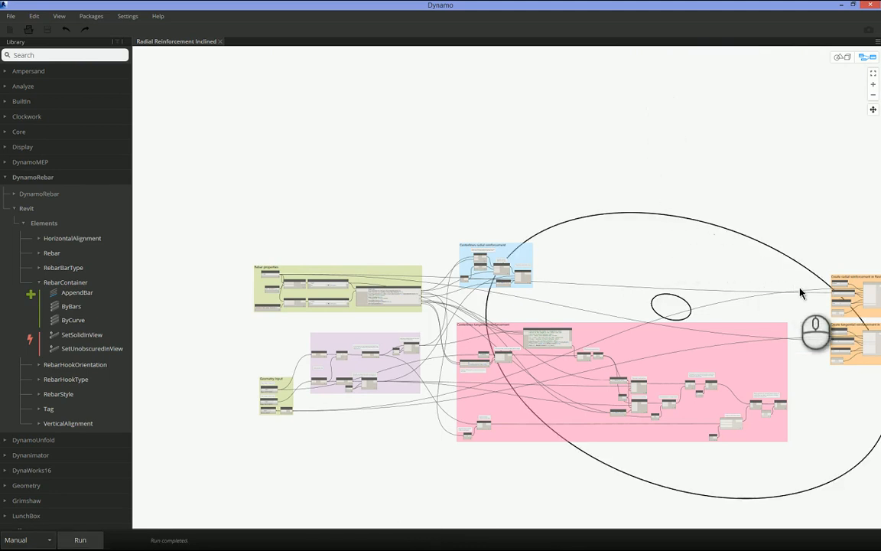
Step: Preview the Surface.ByLoft node in the initial references group and examine the recreated top surface from a flatter angle
scroll(350, 430, "up", 1)
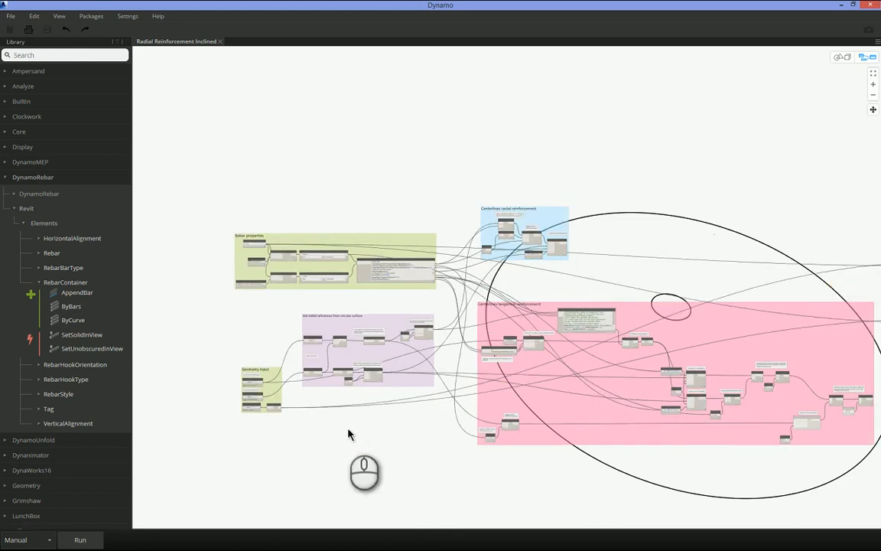
scroll(349, 435, "up", 5)
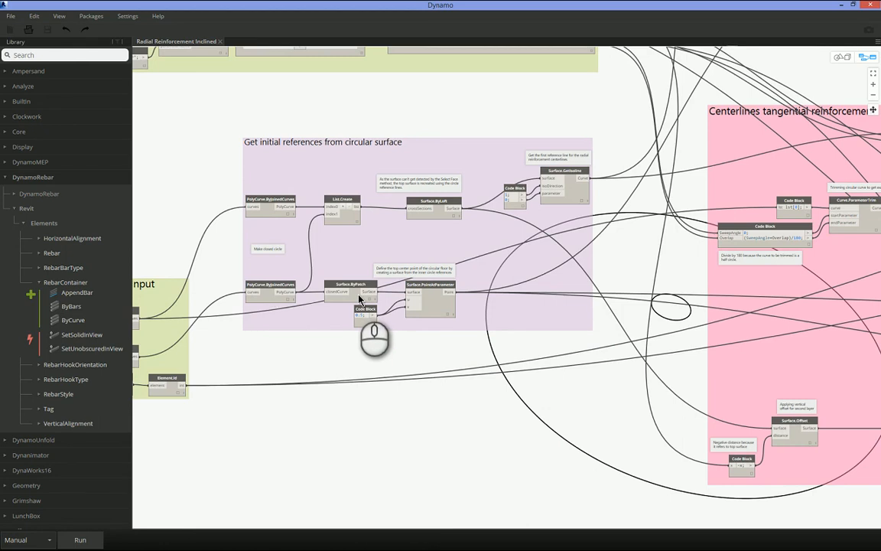
left_click(446, 219)
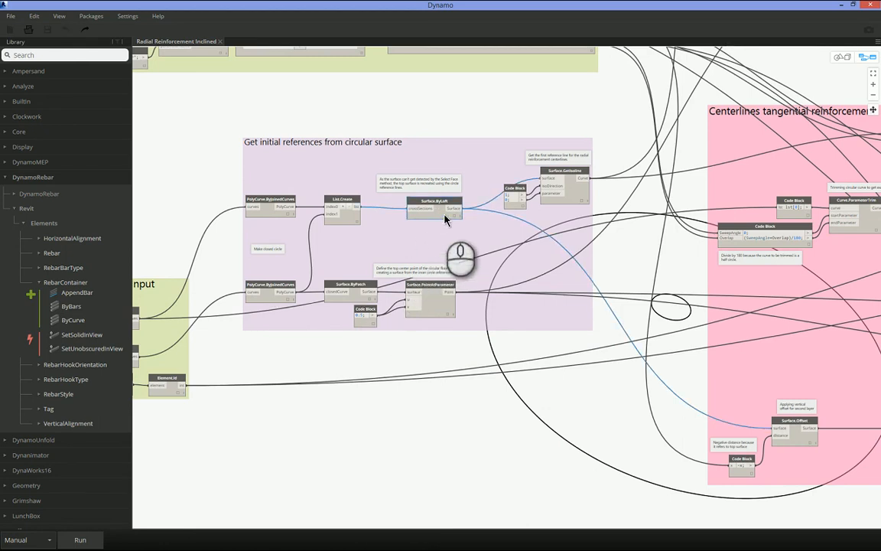
right_click(442, 218)
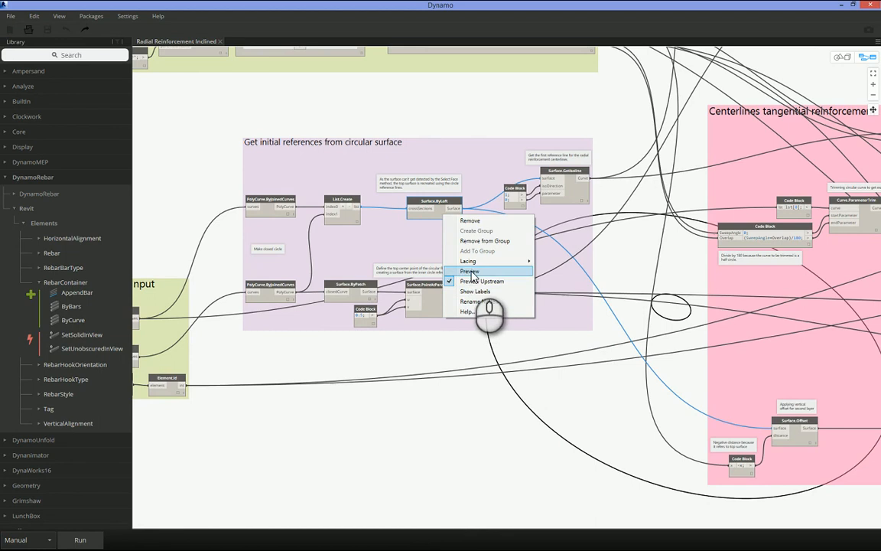
left_click(463, 279)
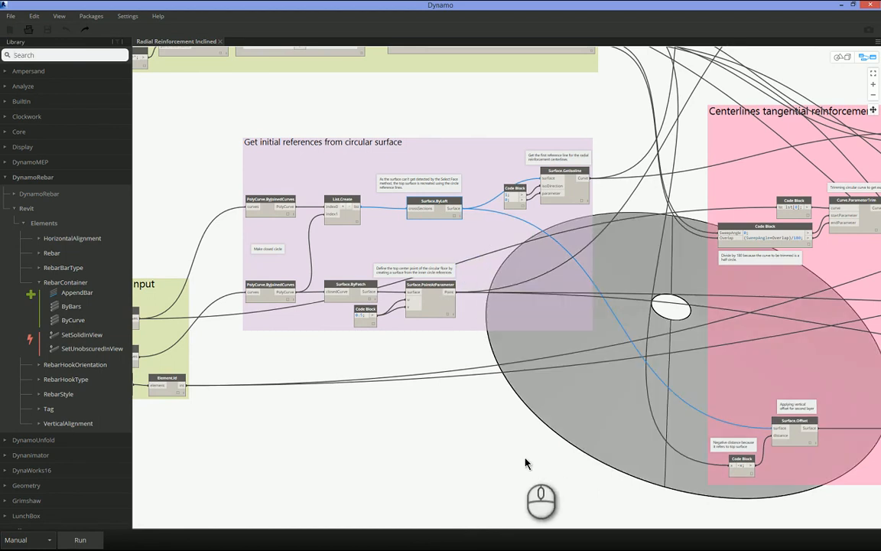
key("ctrl+b")
right_click_drag(816, 513, 828, 496)
key("ctrl+b")
Step: Turn on the preview of the Surface.GetIsoline node and turn off the preview of the Surface.ByLoft node
right_click(575, 191)
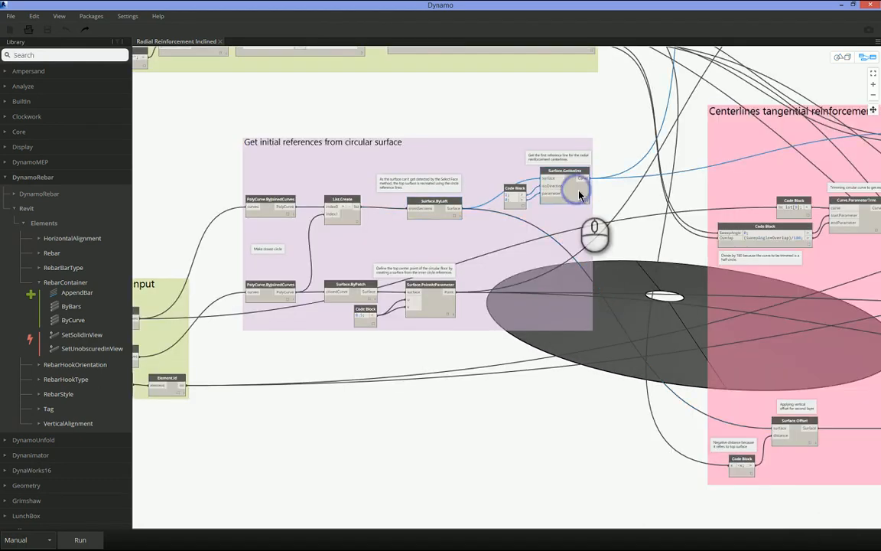
left_click(609, 247)
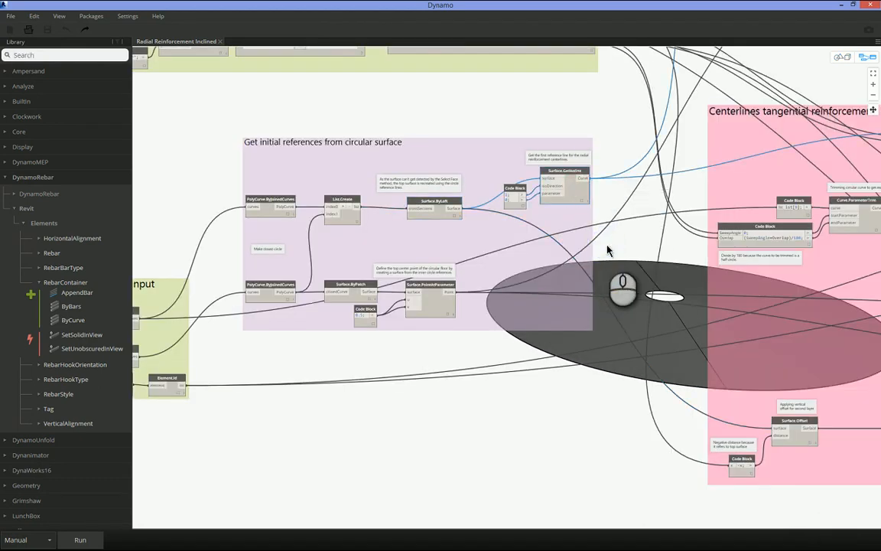
left_click(437, 207)
right_click(437, 210)
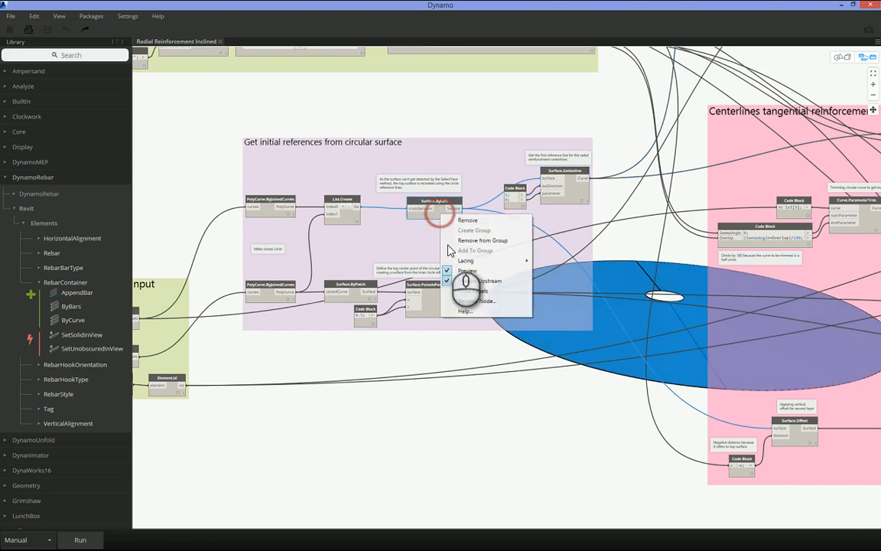
left_click(470, 272)
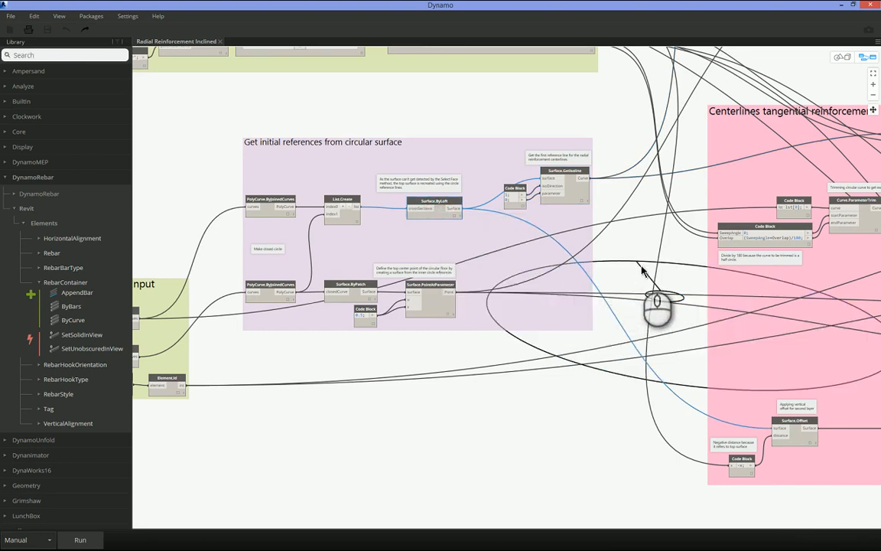
left_click(585, 115)
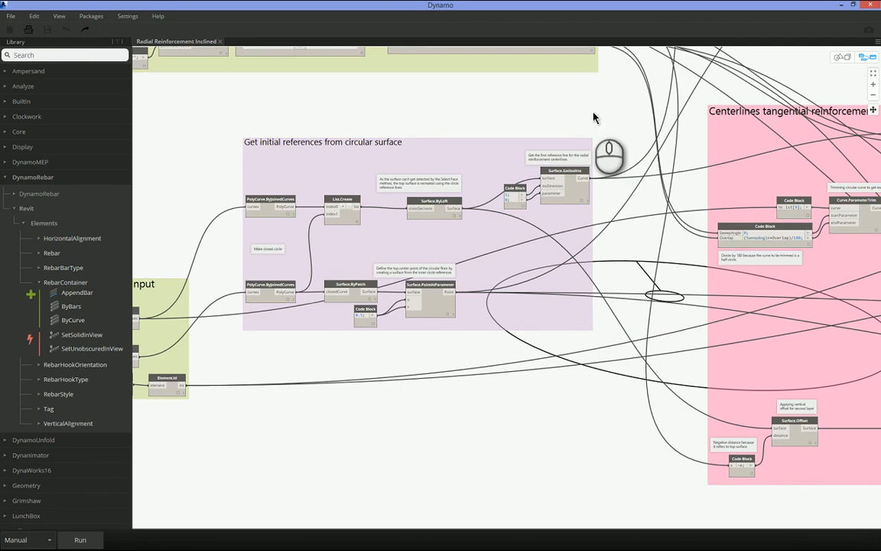
Step: Turn on the preview of the Geometry.Rotate node in the Centerlines radial reinforcement group
scroll(594, 113, "down", 7)
middle_click_drag(604, 99, 436, 248)
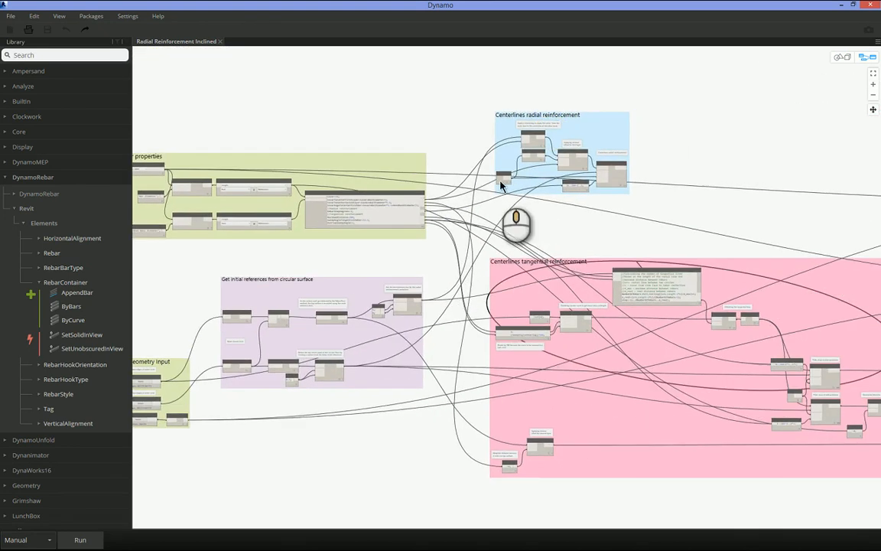
scroll(505, 182, "up", 8)
scroll(517, 187, "up", 1)
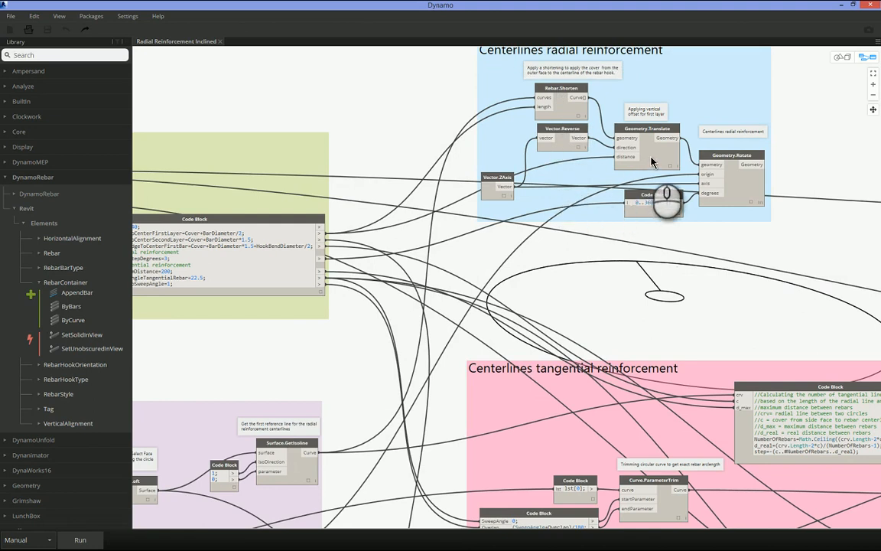
right_click(738, 181)
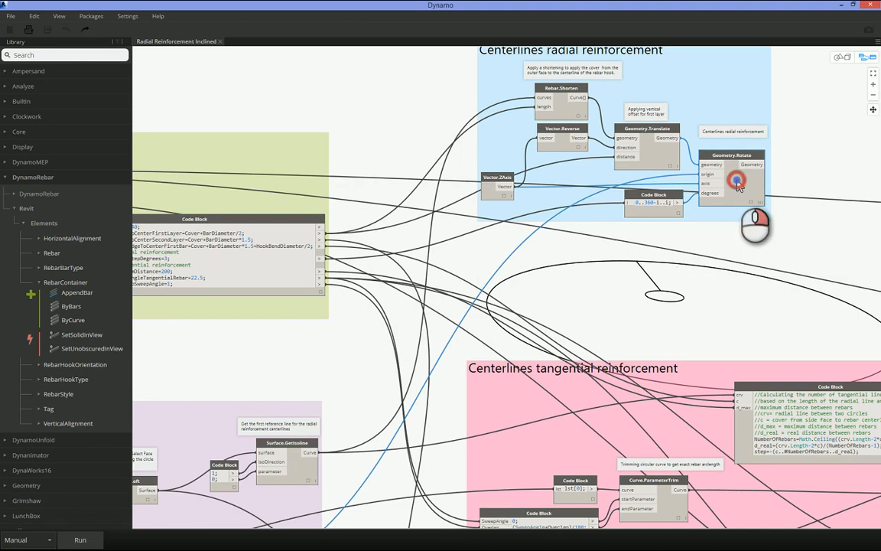
left_click(761, 238)
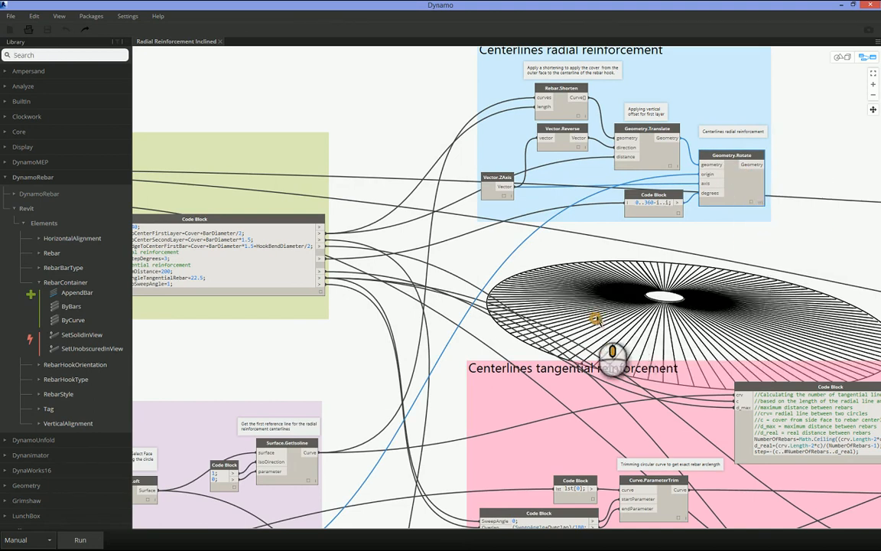
Step: Follow the trimming, offset and polar array nodes of the tangential reinforcement group and preview its List.Join node
middle_click_drag(590, 317, 505, 130)
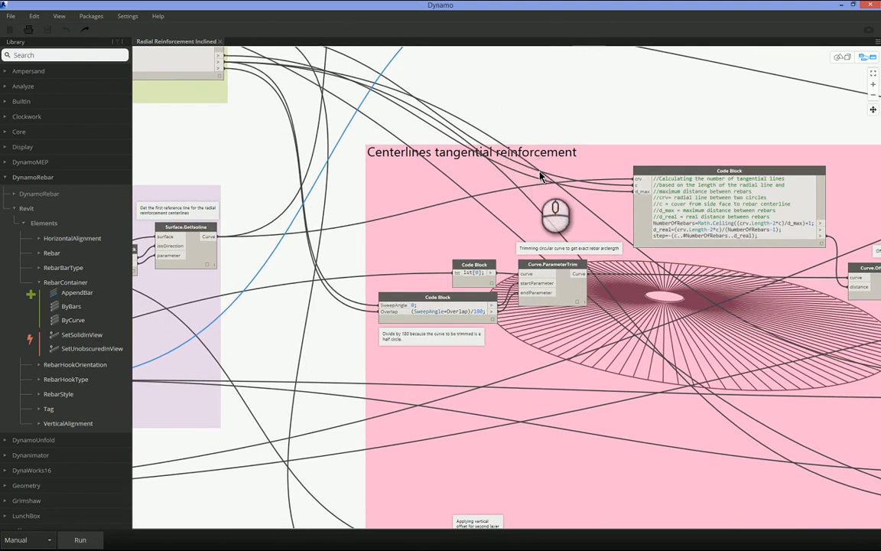
left_click(574, 294)
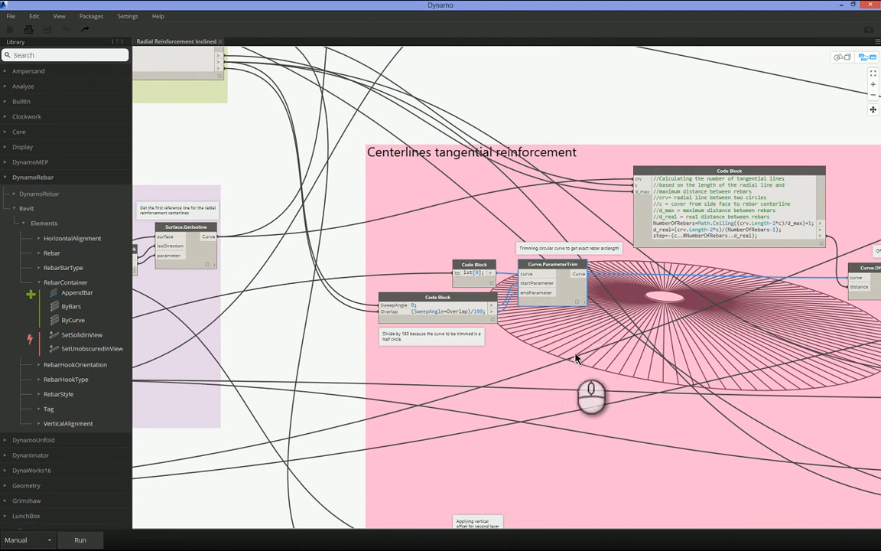
middle_click_drag(723, 320, 467, 281)
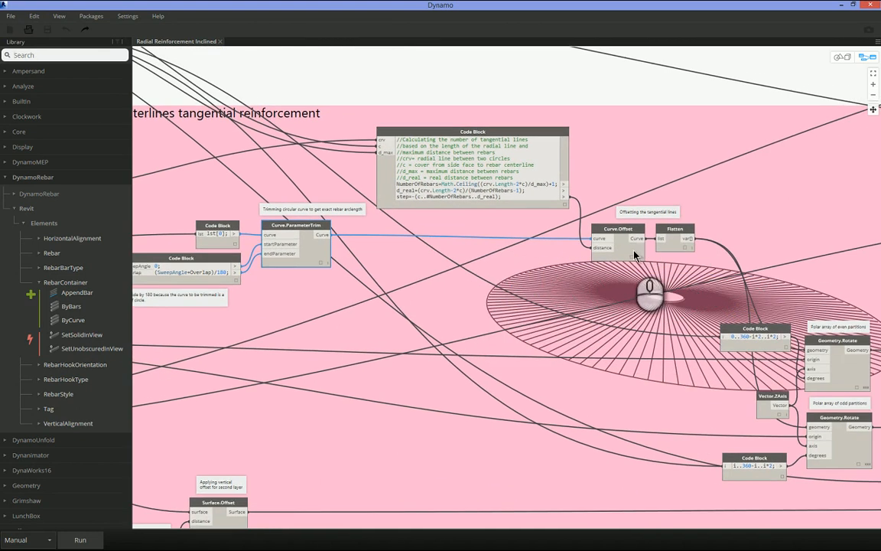
middle_click_drag(608, 370, 318, 307)
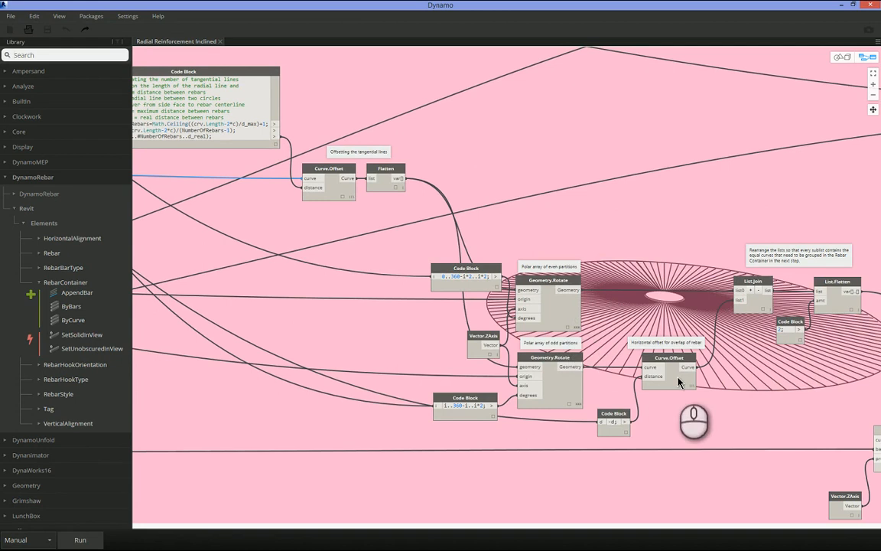
left_click(764, 308)
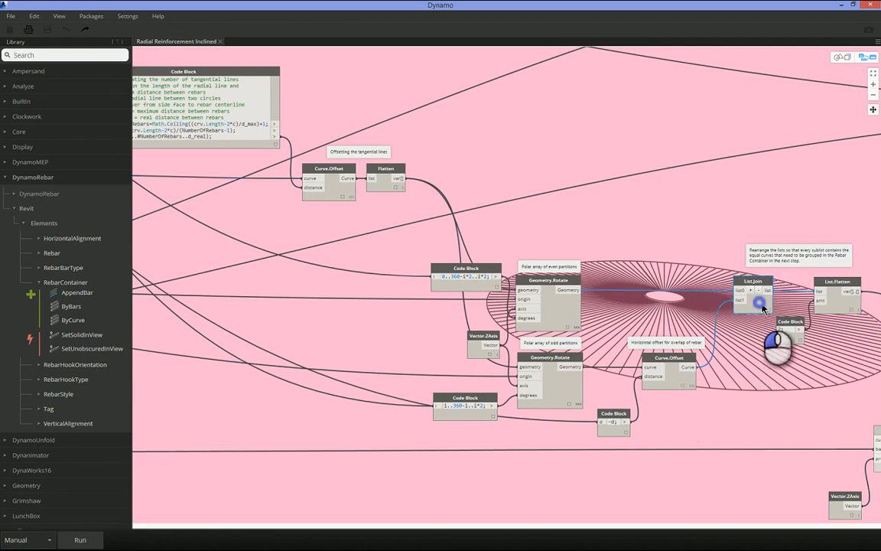
right_click(763, 306)
left_click(786, 360)
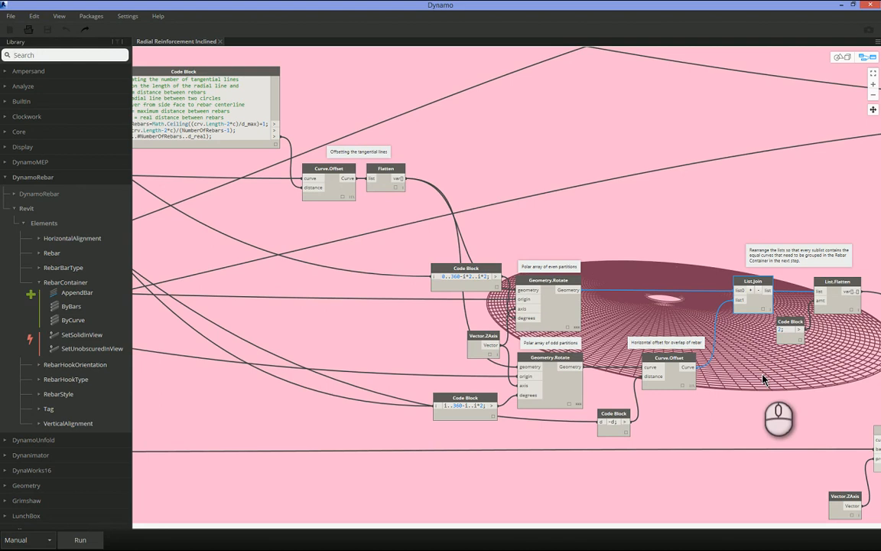
Step: Go back to the initial references group and select the Surface.ByLoft node to highlight its connections
left_click(747, 430)
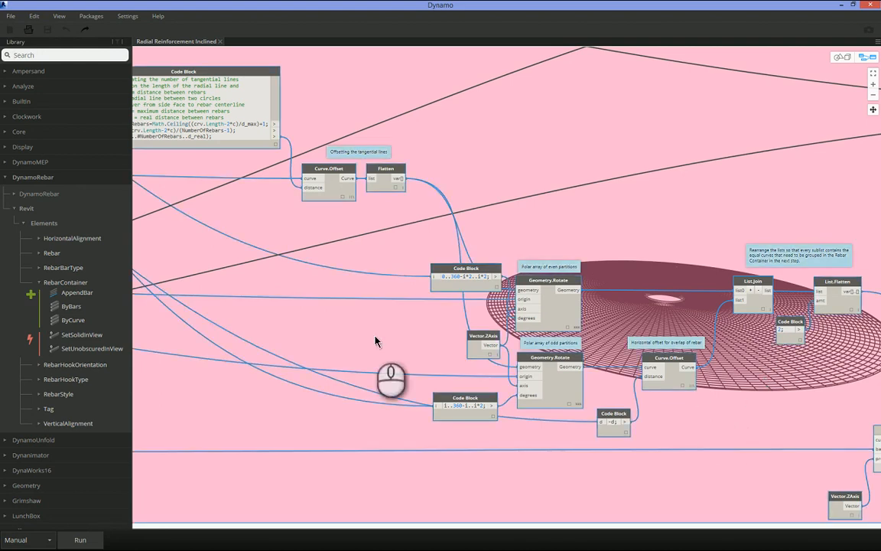
scroll(327, 341, "down", 4)
middle_click_drag(315, 342, 776, 290)
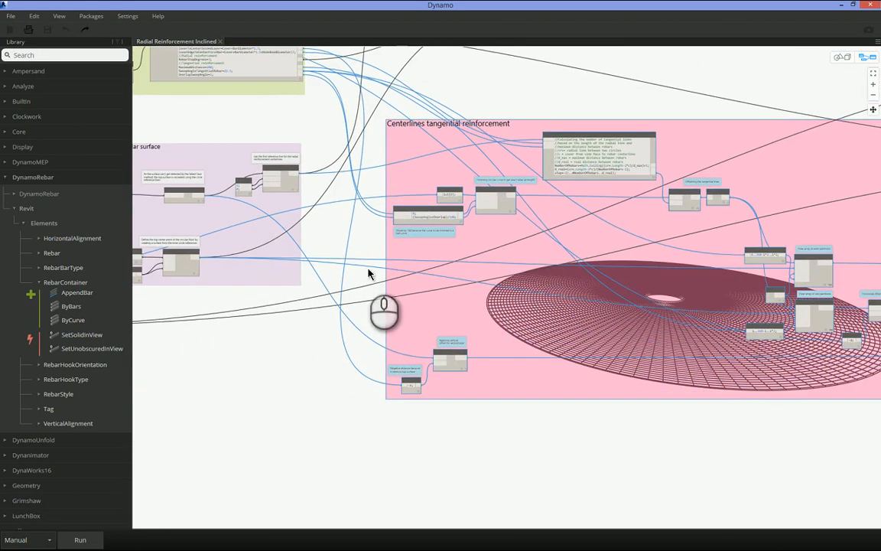
middle_click_drag(366, 267, 474, 311)
scroll(279, 272, "up", 4)
left_click(319, 228)
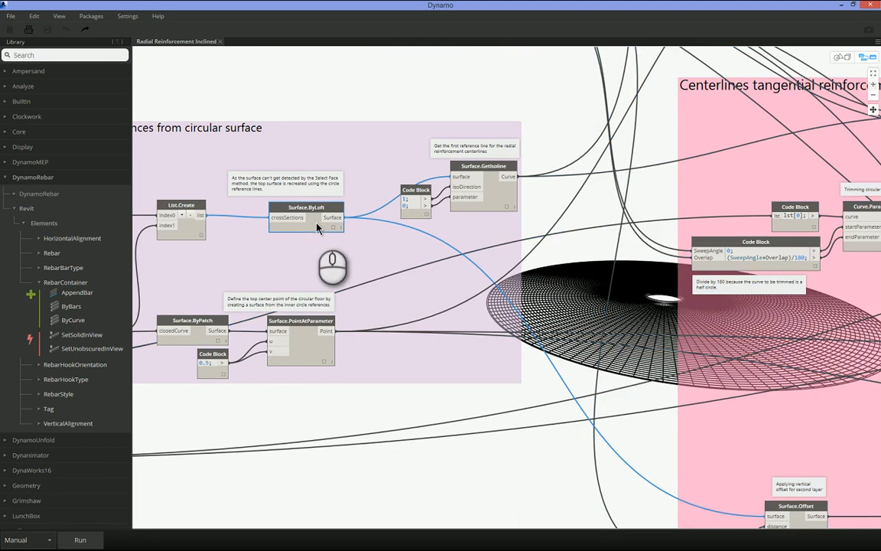
Step: Turn on the preview of the Surface.Offset node that applies the vertical offset for the second layer
middle_click_drag(672, 409, 512, 251)
scroll(641, 368, "up", 1)
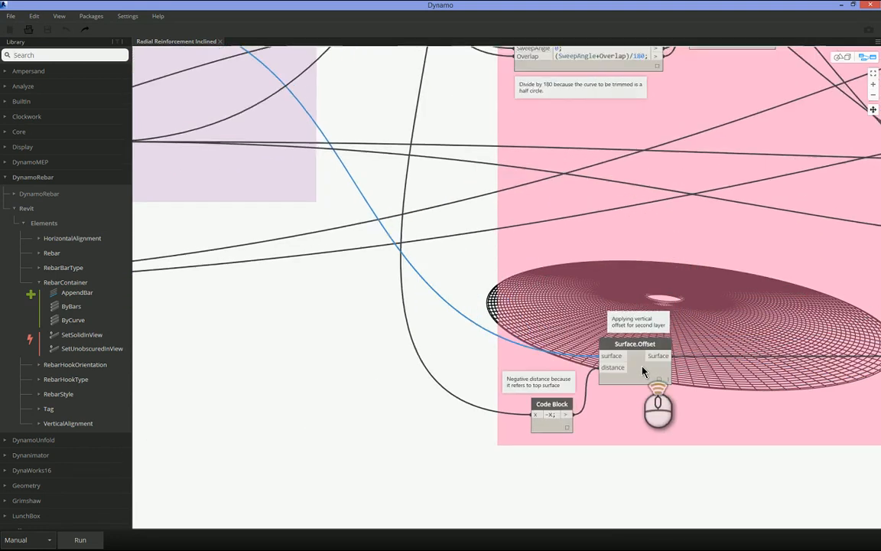
scroll(643, 371, "up", 2)
left_click(643, 379)
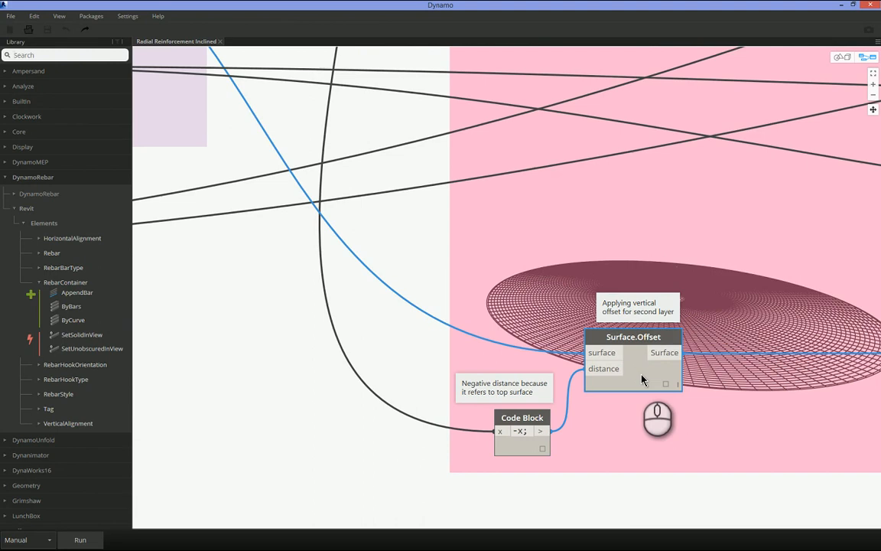
right_click(643, 380)
left_click(677, 437)
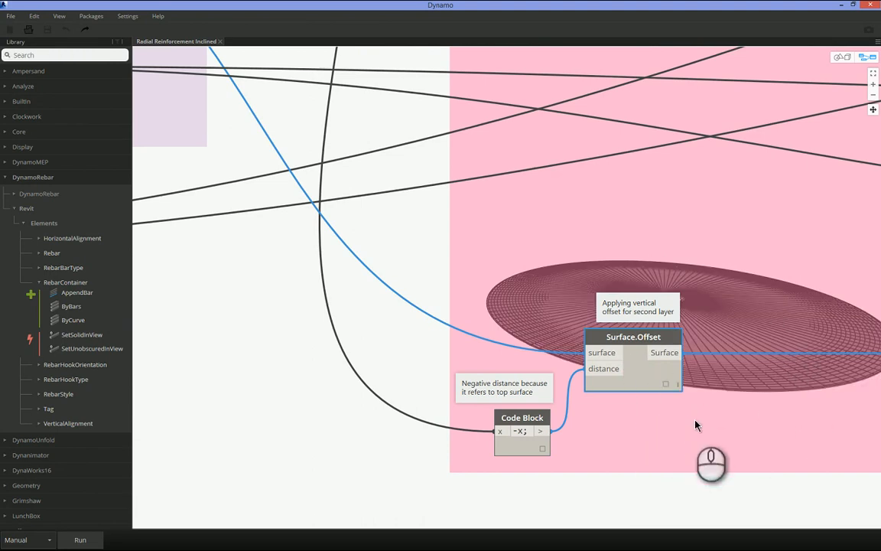
Step: Follow the Surface.Offset output to the Curve.Project node and examine its projection onto the inclined surface
middle_click_drag(696, 425, 502, 197)
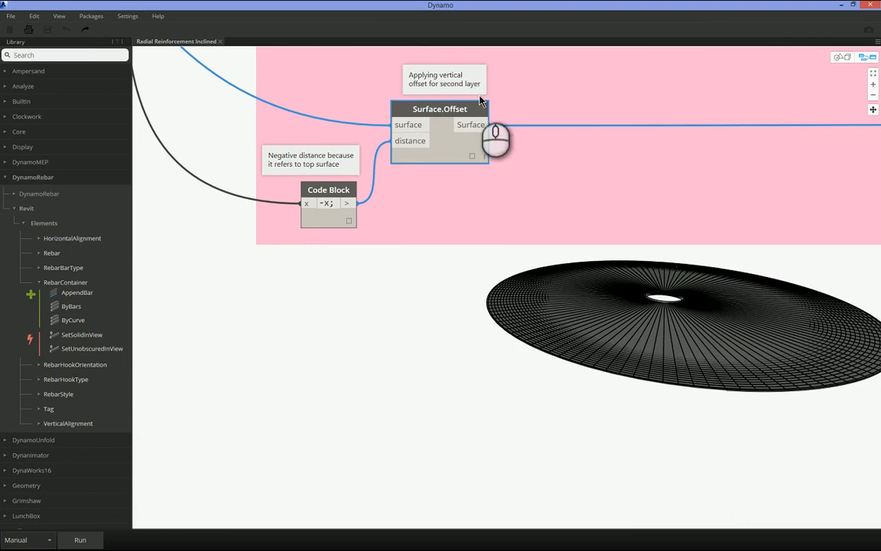
left_click(462, 306)
scroll(462, 308, "down", 2)
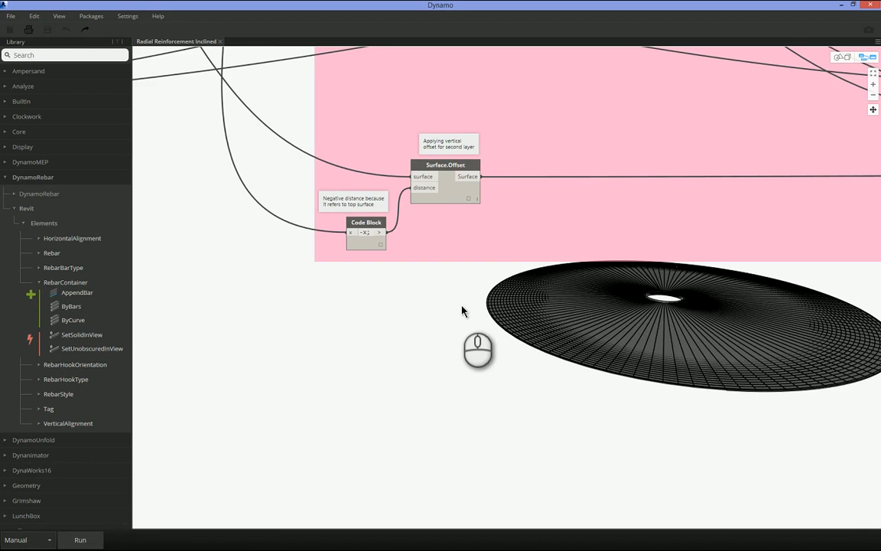
middle_click_drag(658, 149, 332, 226)
mouse_move(658, 232)
middle_mouse_down()
mouse_move(362, 233)
mouse_move(394, 299)
middle_mouse_up()
middle_click_drag(736, 277, 546, 268)
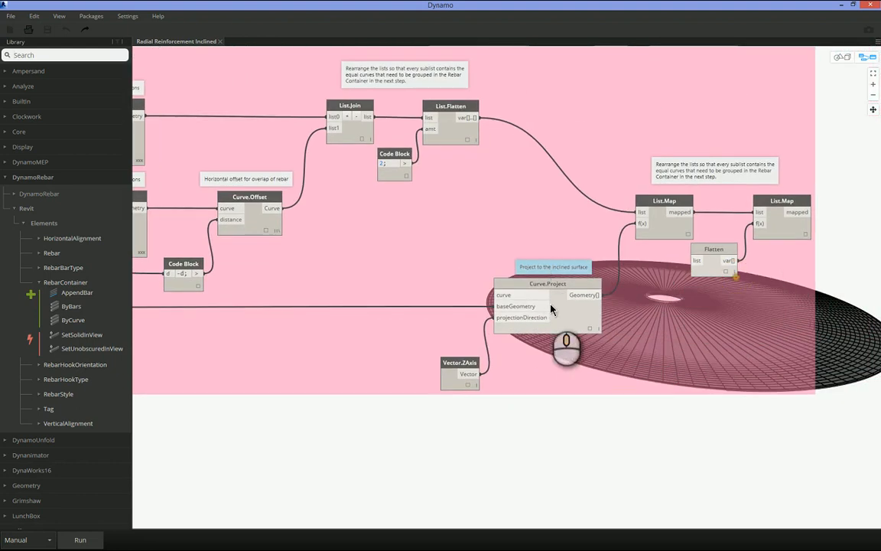
left_click(570, 325)
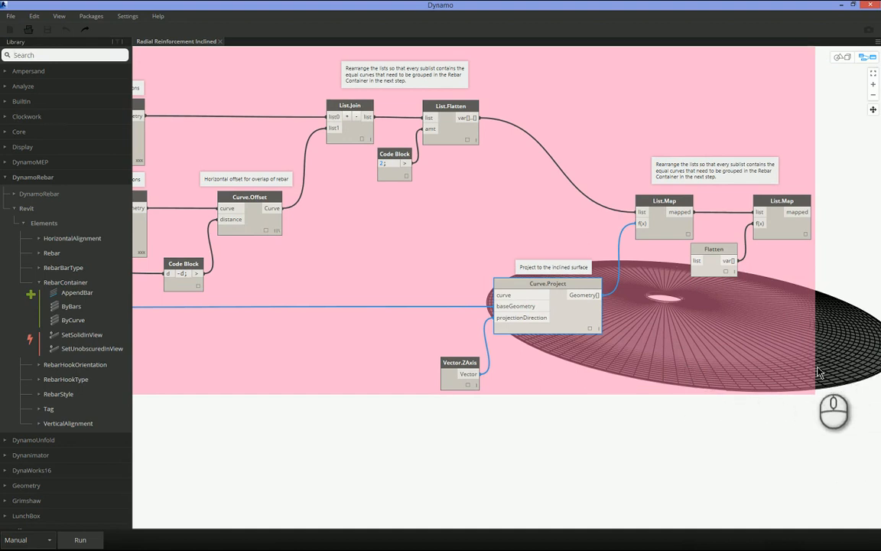
left_click(564, 314)
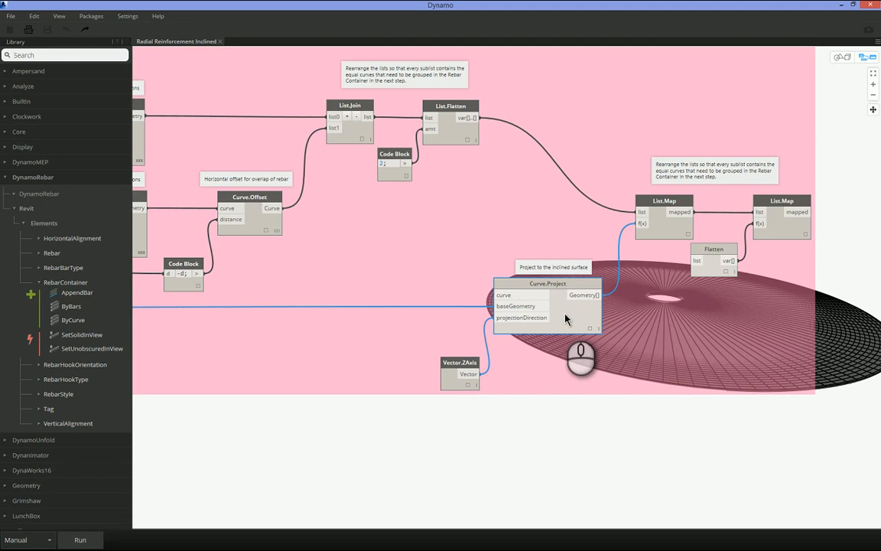
Step: Turn on the preview of the last List.Map node in the tangential group and turn off the List.Join preview
left_click(779, 230)
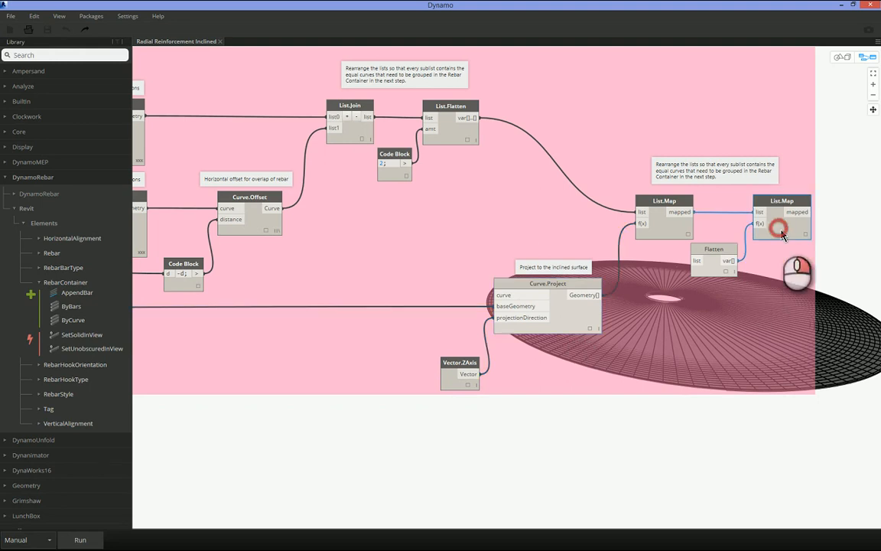
right_click(780, 231)
left_click(805, 277)
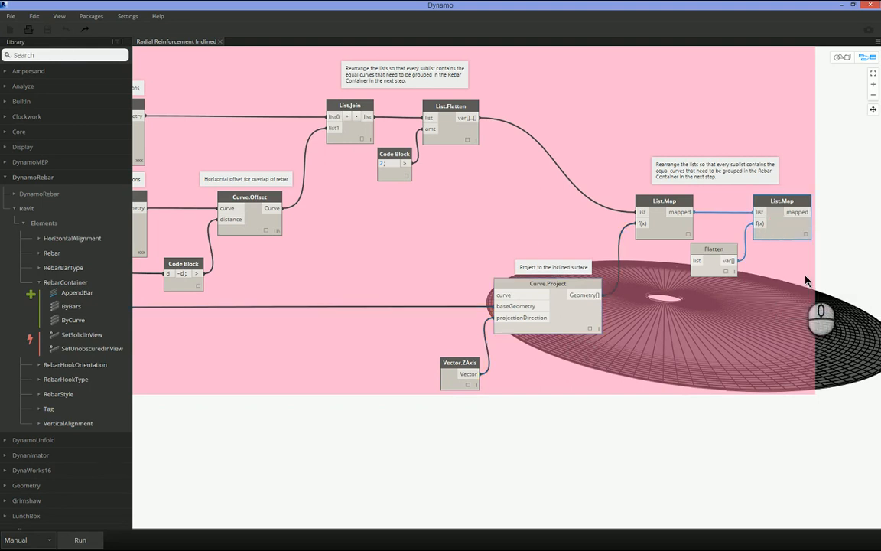
left_click(350, 126)
right_click(353, 128)
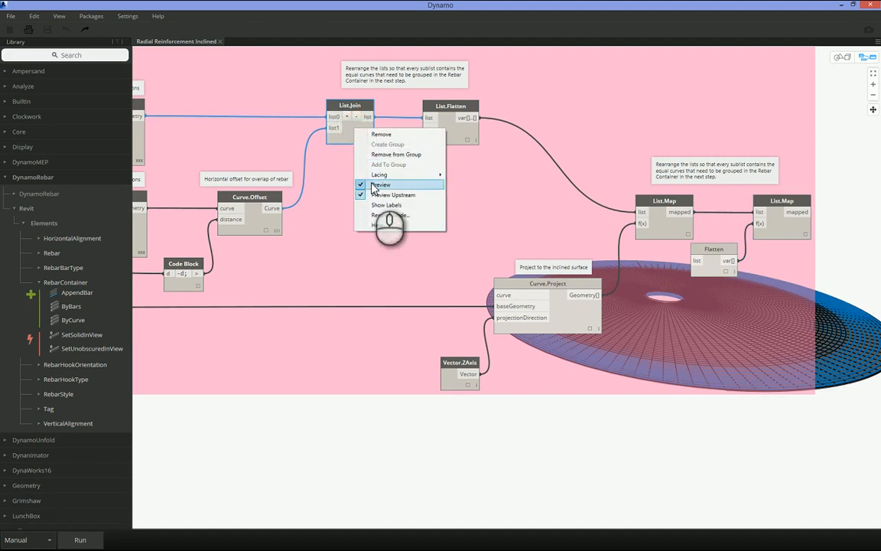
left_click(375, 185)
Step: Examine the projected reinforcement centerlines in the background preview from a flat side view and from an oblique angle
middle_click_drag(671, 421, 410, 382)
key("ctrl+b")
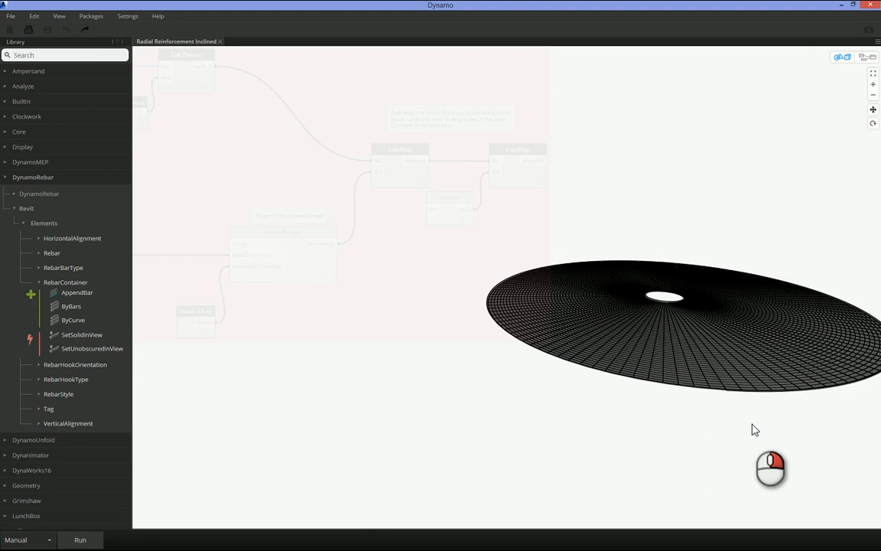
mouse_move(756, 415)
right_mouse_down()
mouse_move(765, 421)
mouse_move(781, 408)
right_mouse_up()
key("ctrl+b")
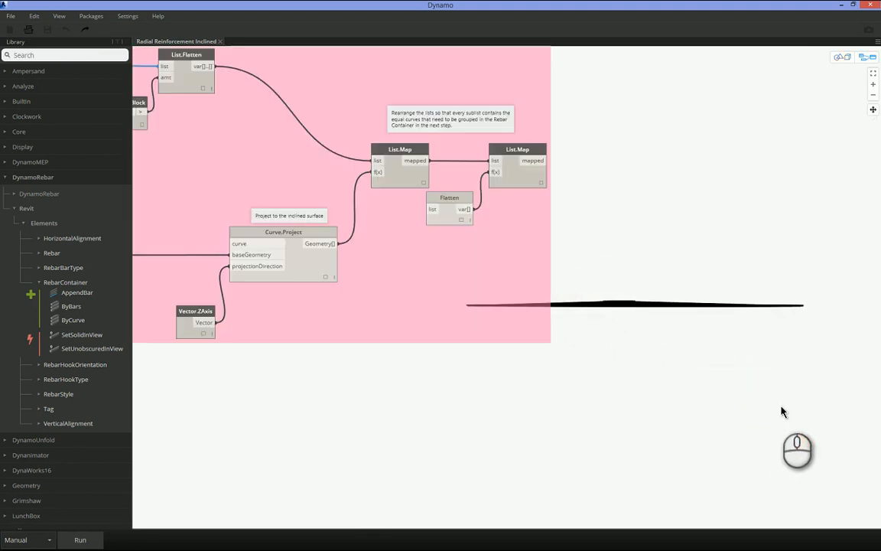
key("Escape")
mouse_move(706, 294)
right_mouse_down()
mouse_move(711, 279)
mouse_move(695, 299)
right_mouse_up()
Step: Connect the Geometry.Rotate output of the radial centerlines to the curves input of the radial RebarContainer.ByCurve node and to its Curve.Normal node
middle_click_drag(664, 128, 689, 286)
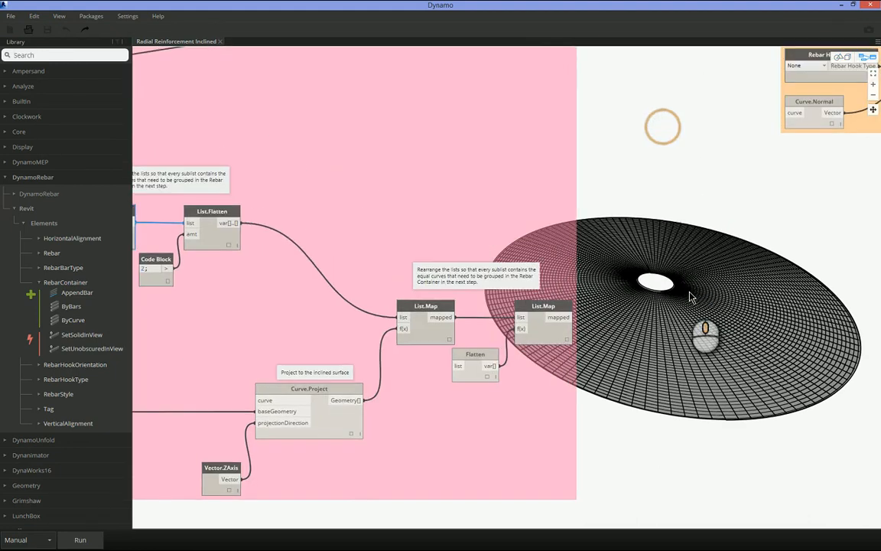
scroll(688, 289, "down", 3)
middle_click_drag(675, 215, 583, 354)
scroll(581, 352, "down", 3)
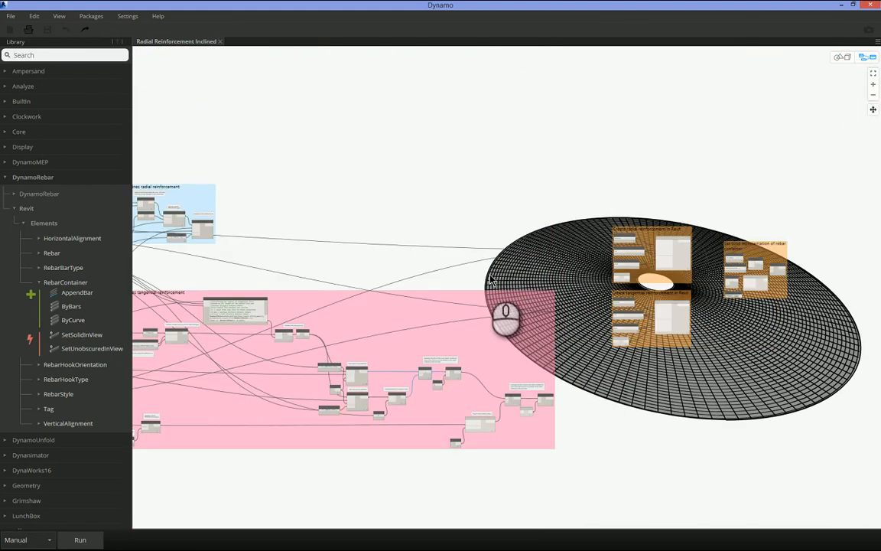
left_click(211, 225)
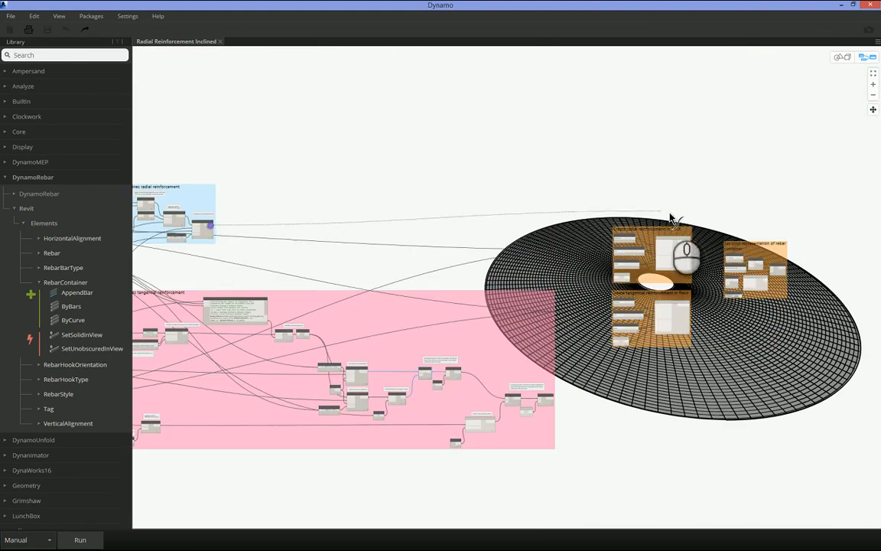
left_click(664, 242)
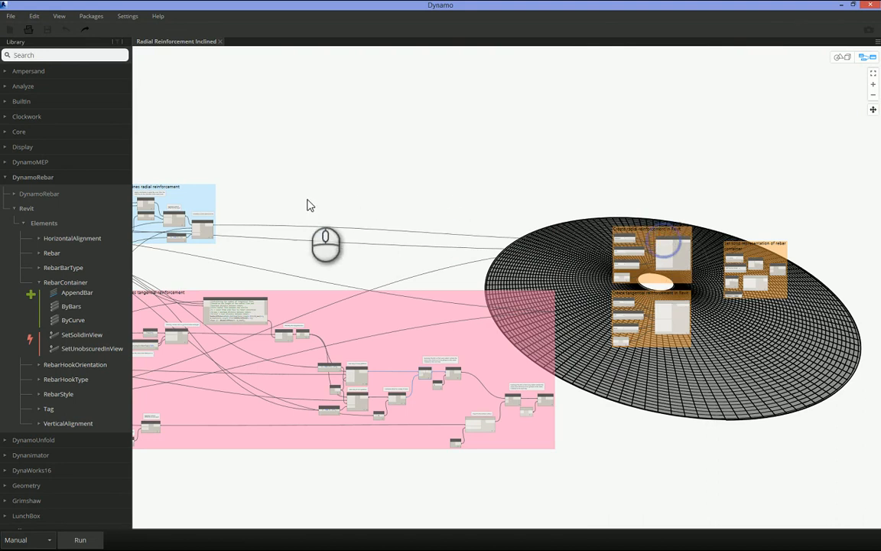
left_click(223, 241)
scroll(616, 287, "up", 5)
scroll(597, 253, "up", 2)
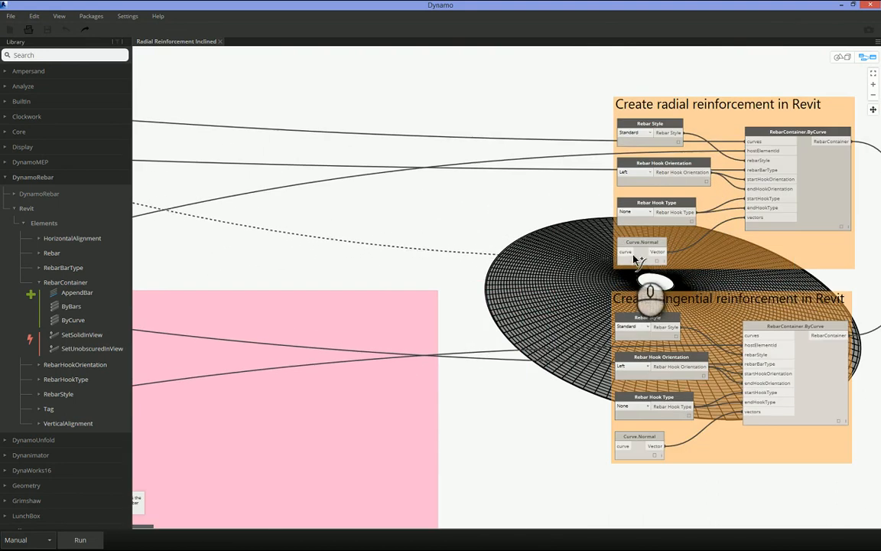
left_click(568, 225)
Step: Connect the last List.Map output to the curves input of the tangential RebarContainer.ByCurve node and to its Curve.Normal node
scroll(481, 257, "down", 4)
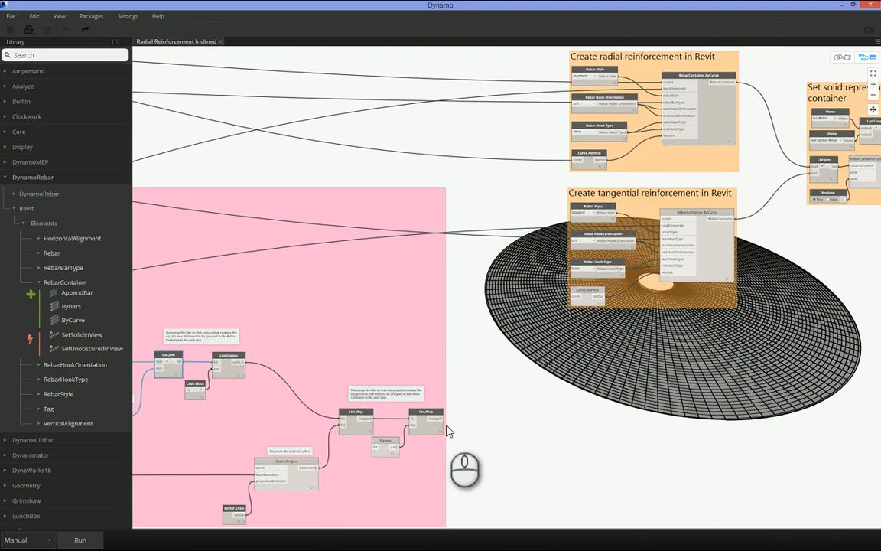
left_click(443, 418)
left_click(671, 221)
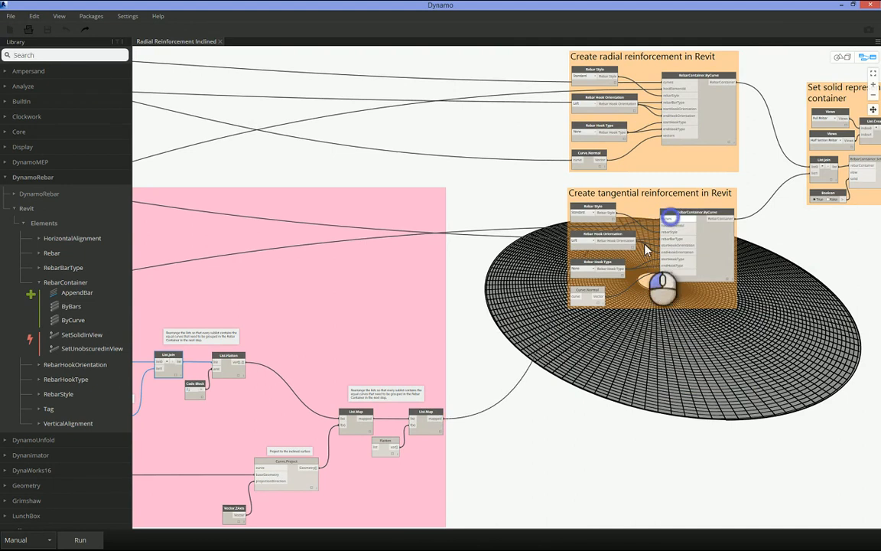
left_click(434, 418)
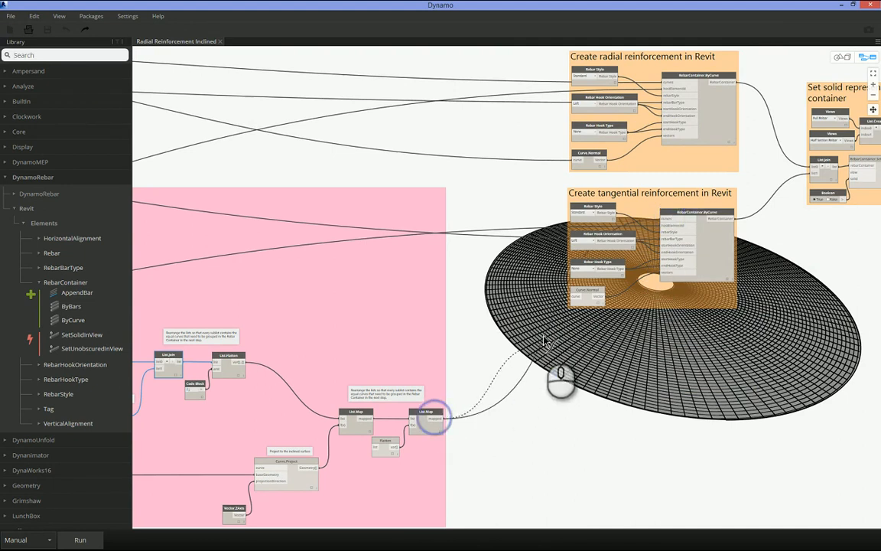
left_click(574, 298)
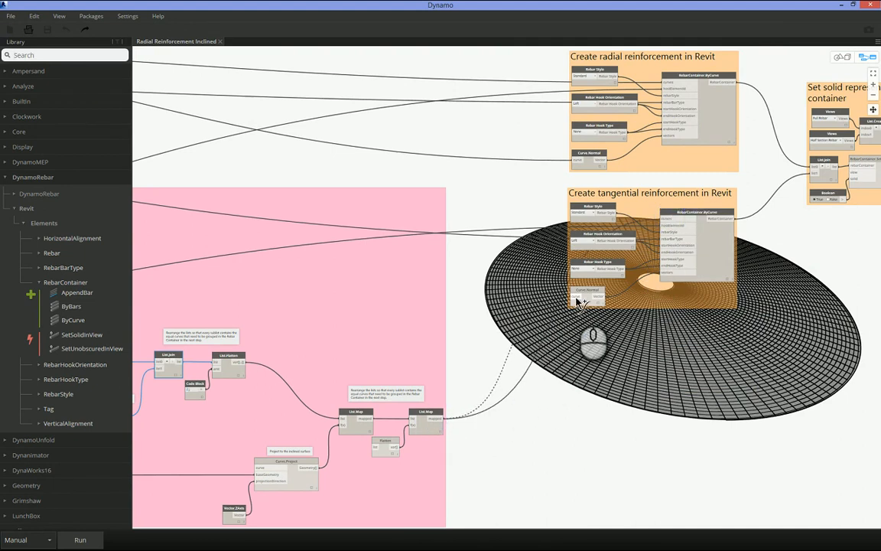
Step: Run the Dynamo graph with the Full Rebar 3D view alongside to create the radial and tangential top reinforcement in Revit
left_click(855, 6)
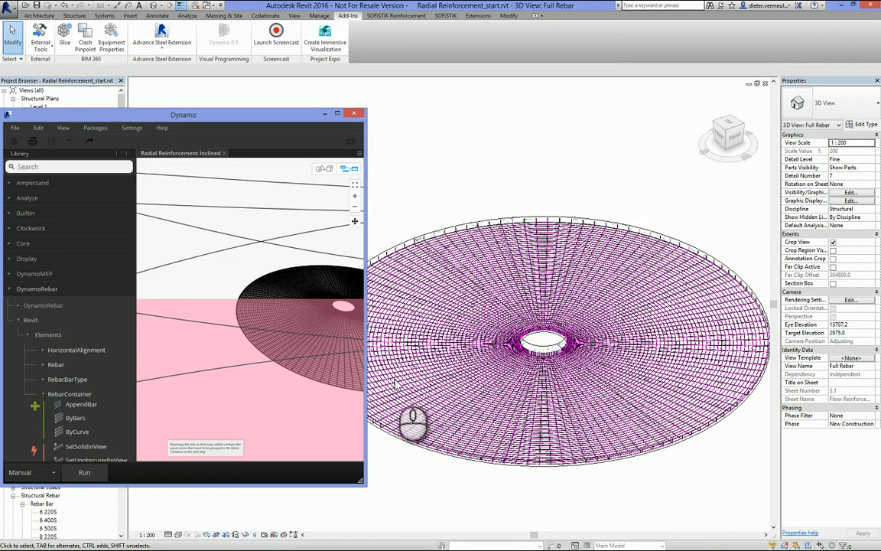
left_click(91, 475)
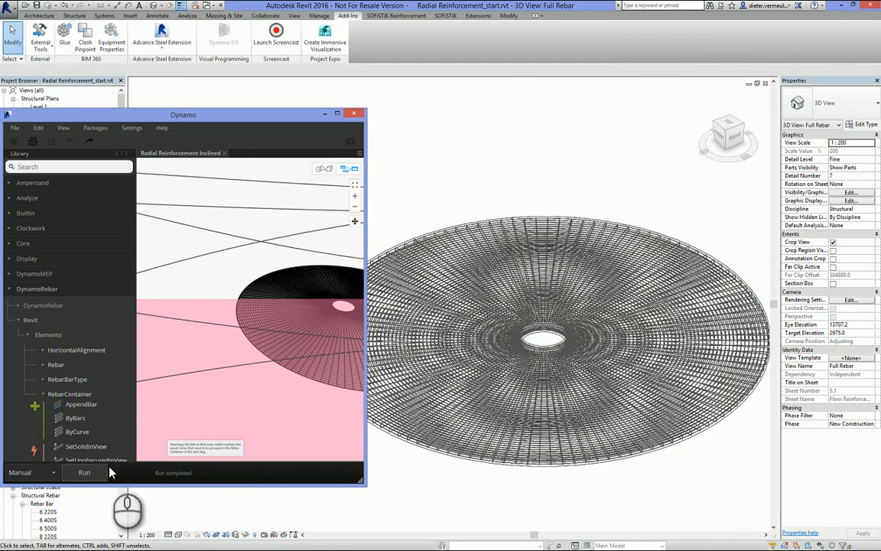
left_click(627, 471)
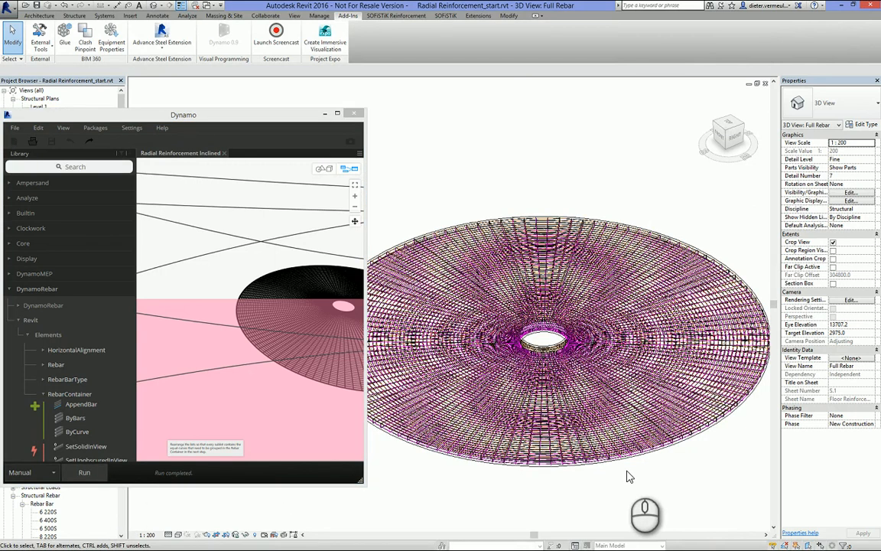
Step: Examine the top and bottom reinforcement in the Full Rebar view up close and from the right side around the central opening
scroll(627, 473, "up", 4)
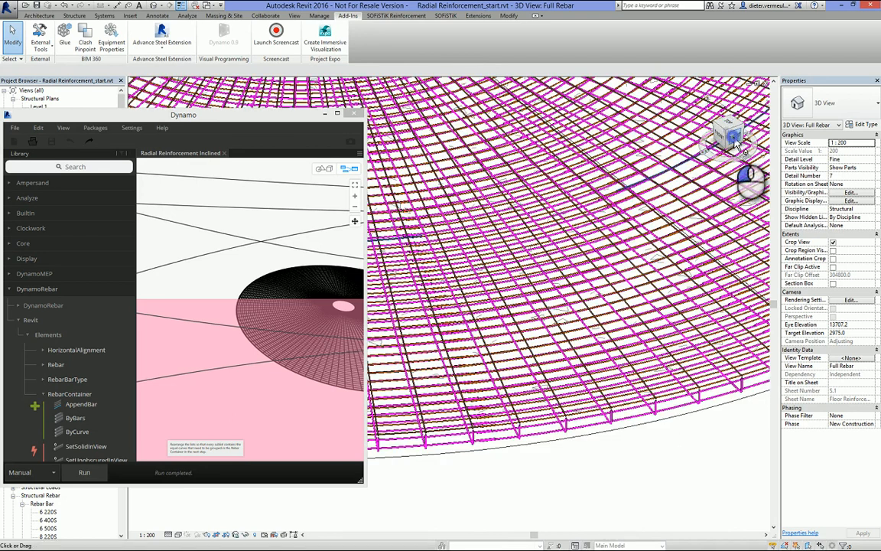
left_click_drag(737, 139, 737, 142)
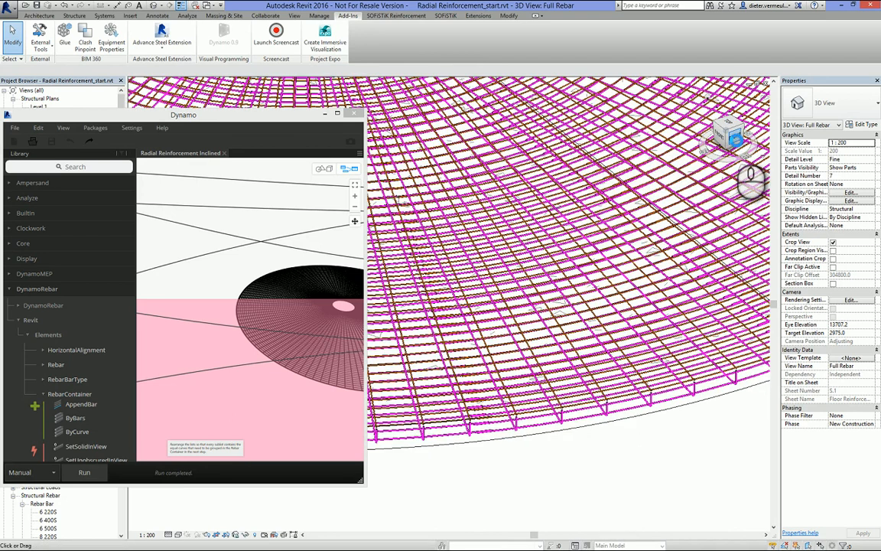
left_click(736, 141)
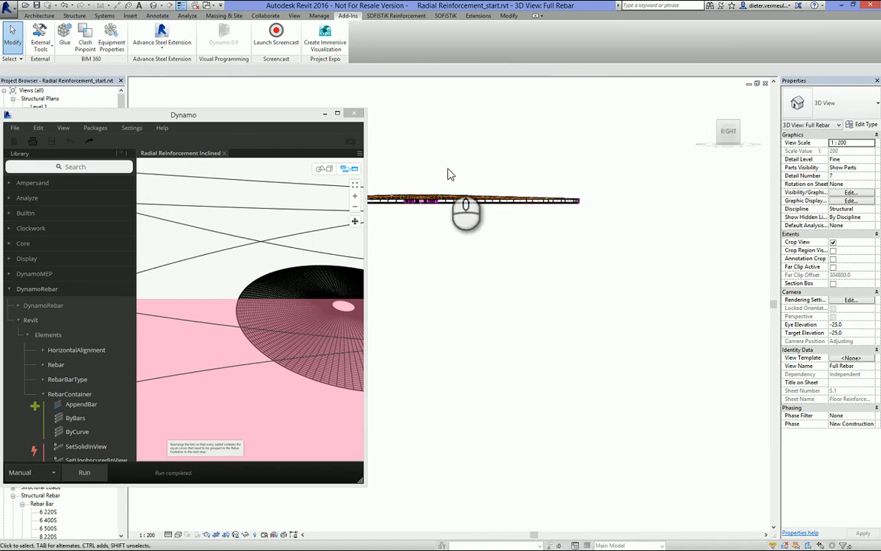
key("z")
key("r")
left_click_drag(410, 277, 482, 321)
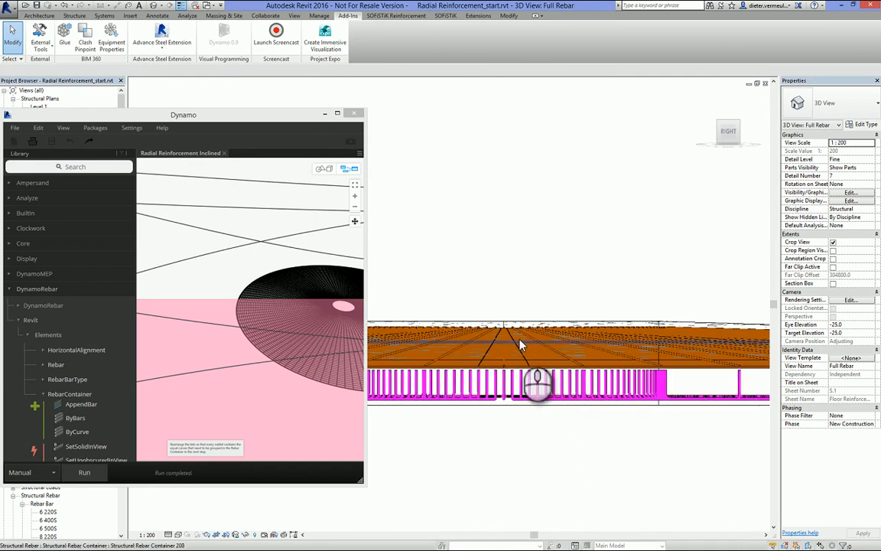
left_click(540, 353)
left_click(505, 297)
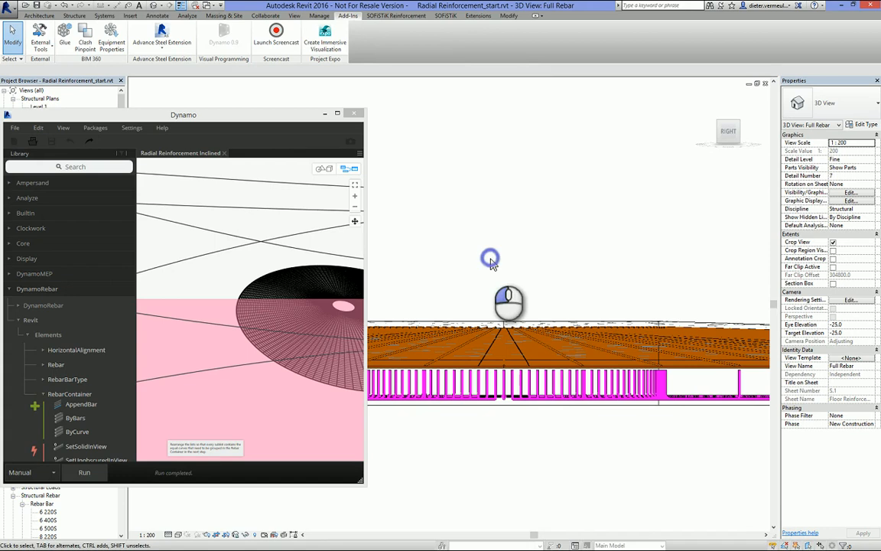
Step: Close Dynamo without saving the changes to the inclined reinforcement graph
left_click(357, 115)
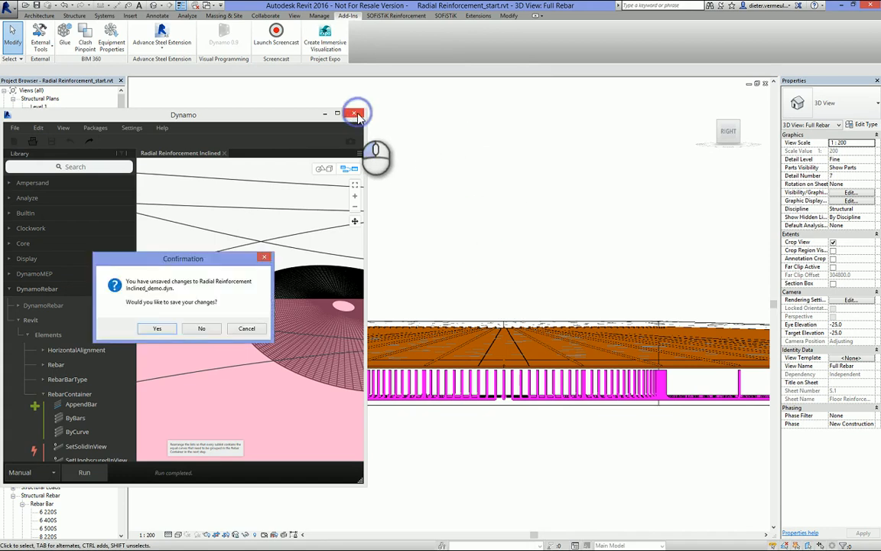
left_click(201, 329)
Step: Switch to sheet S.1 - Floor Reinforcement of the Radial Reinforcement project and examine Detail A up close
left_click(206, 5)
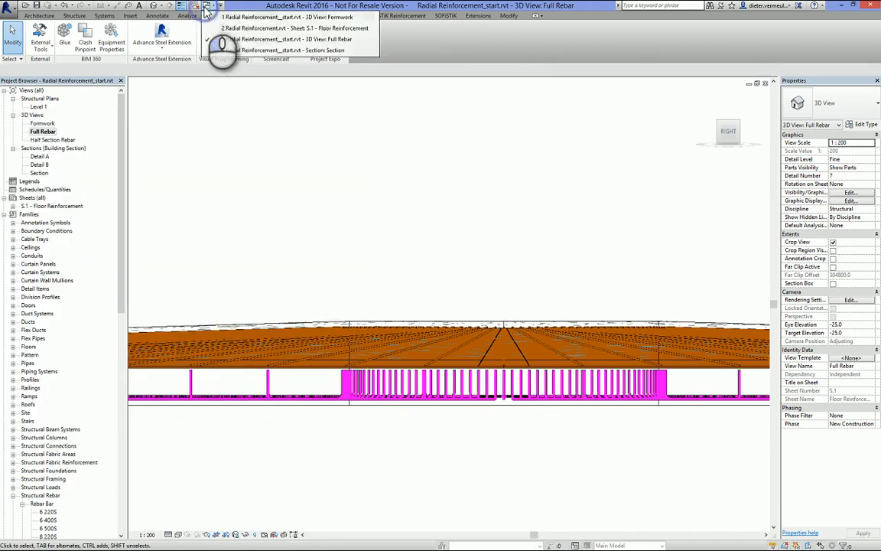
left_click(292, 29)
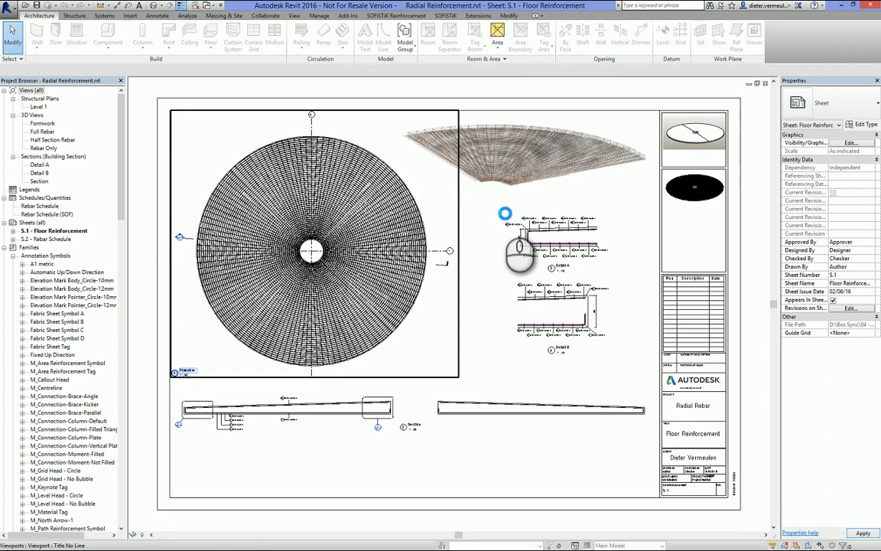
left_click_drag(502, 211, 614, 278)
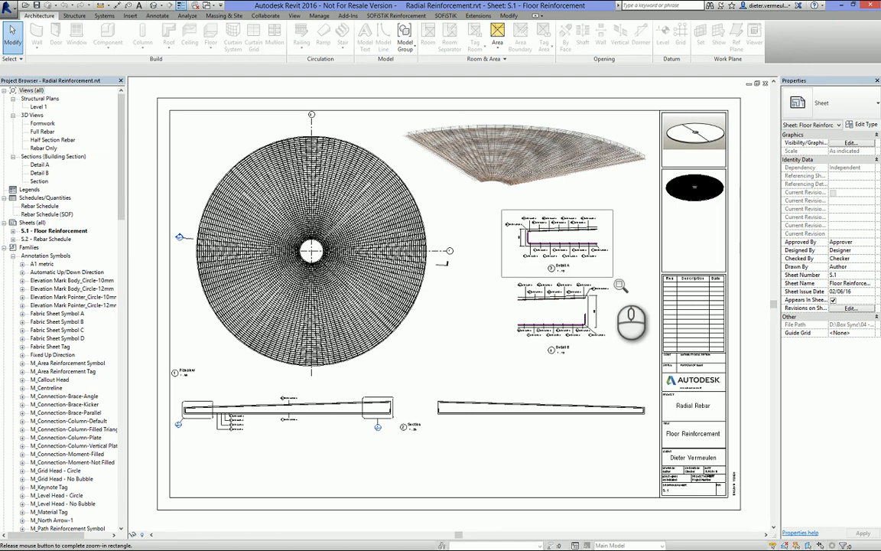
left_click_drag(616, 282, 618, 283)
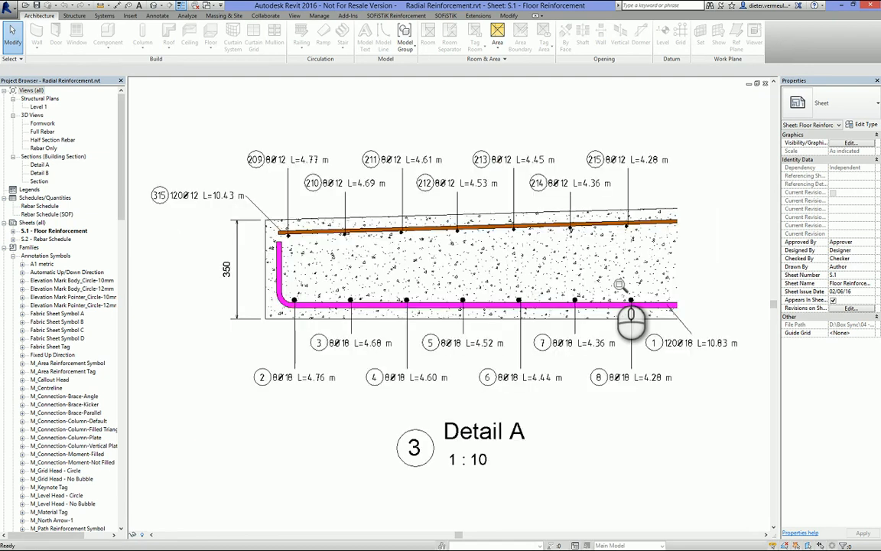